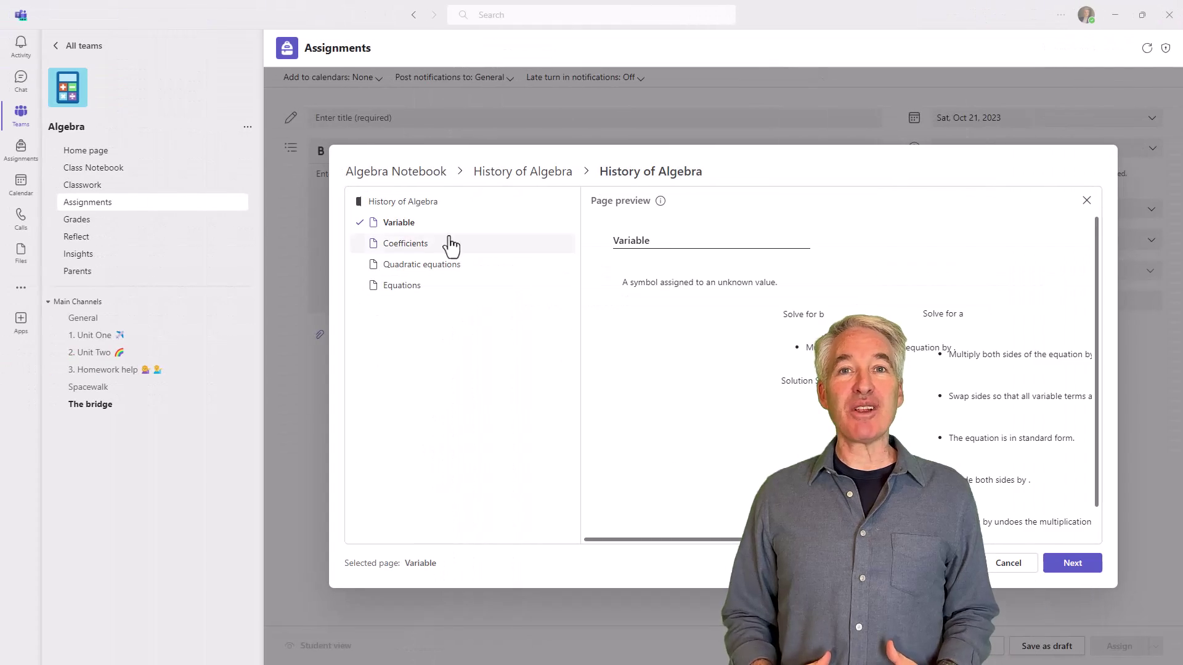
# - Show the Language Arts team's assignments on the Ready to grade tab
pyautogui.click(443, 244)
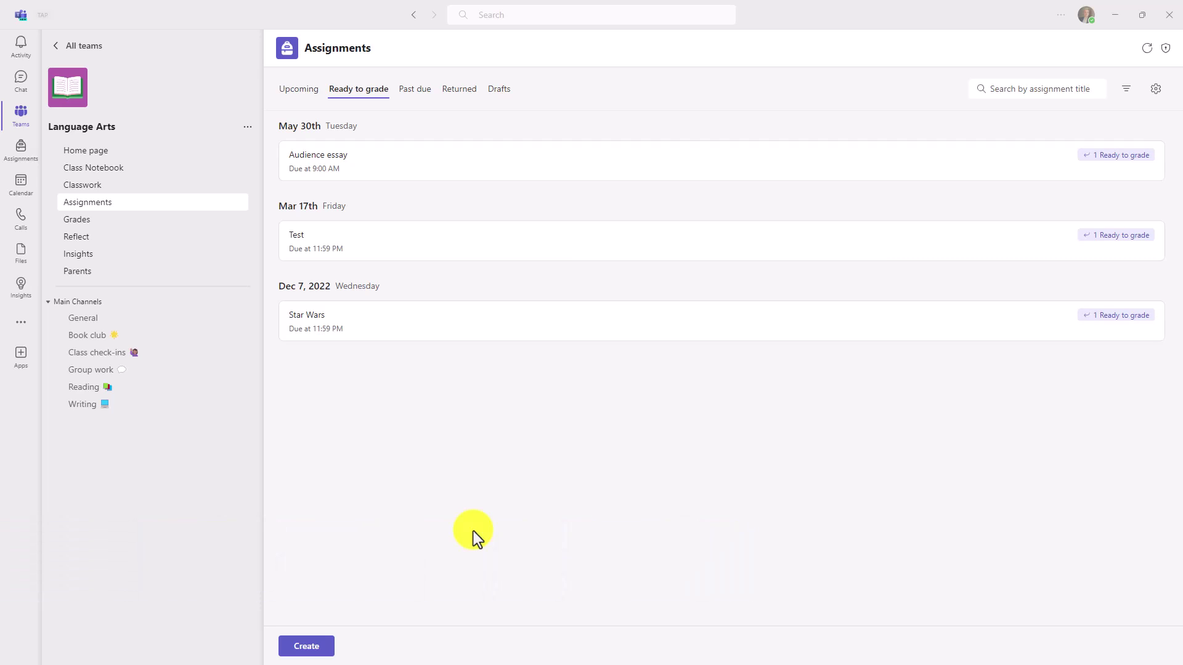
# - Open Assignment settings and the Manage grading schemes dialog, which lists only Points
pyautogui.click(1156, 97)
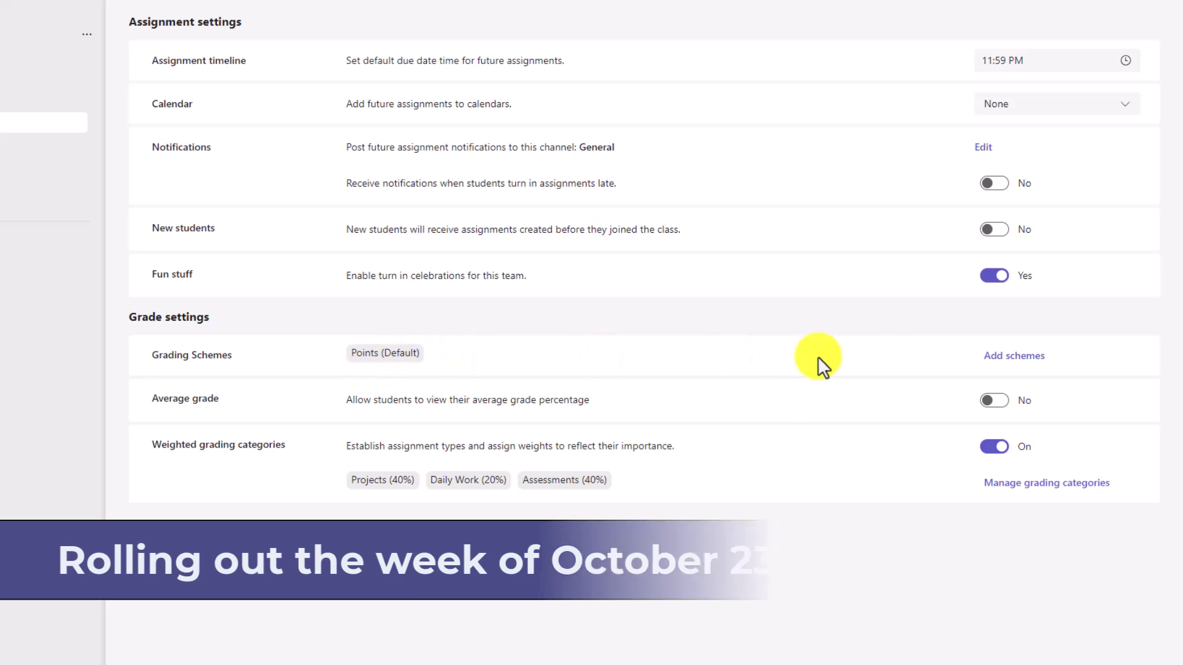
pyautogui.click(1028, 357)
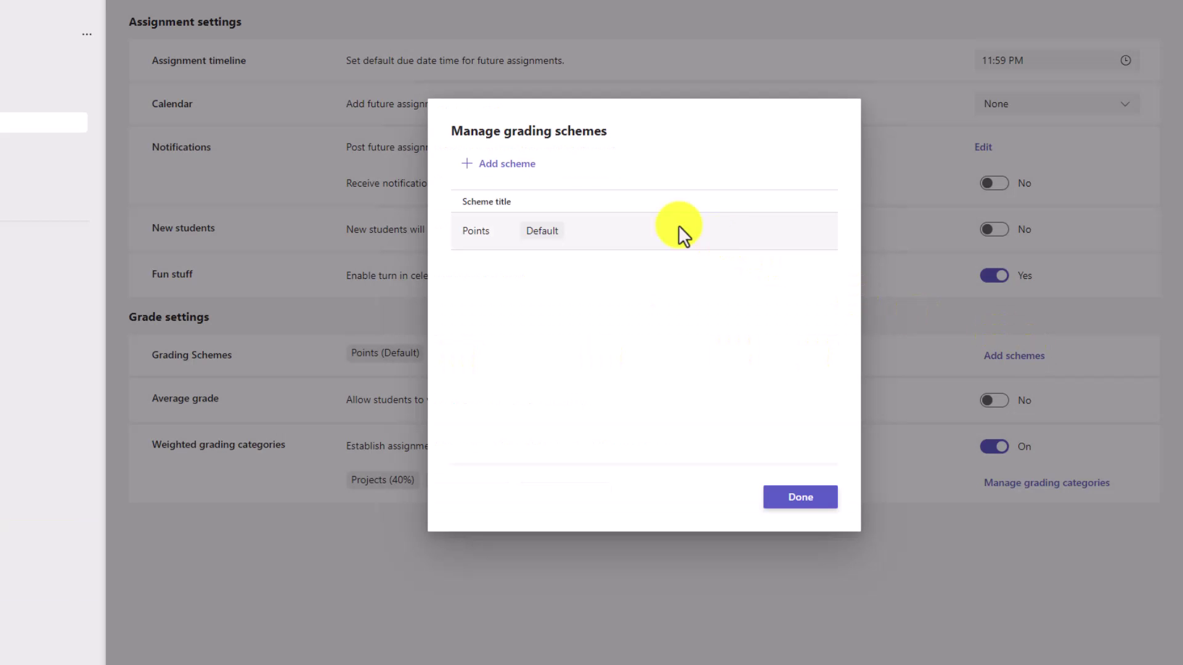
# - Add a scheme named 'Letter grades' with levels A–F and check Set as default
pyautogui.click(504, 164)
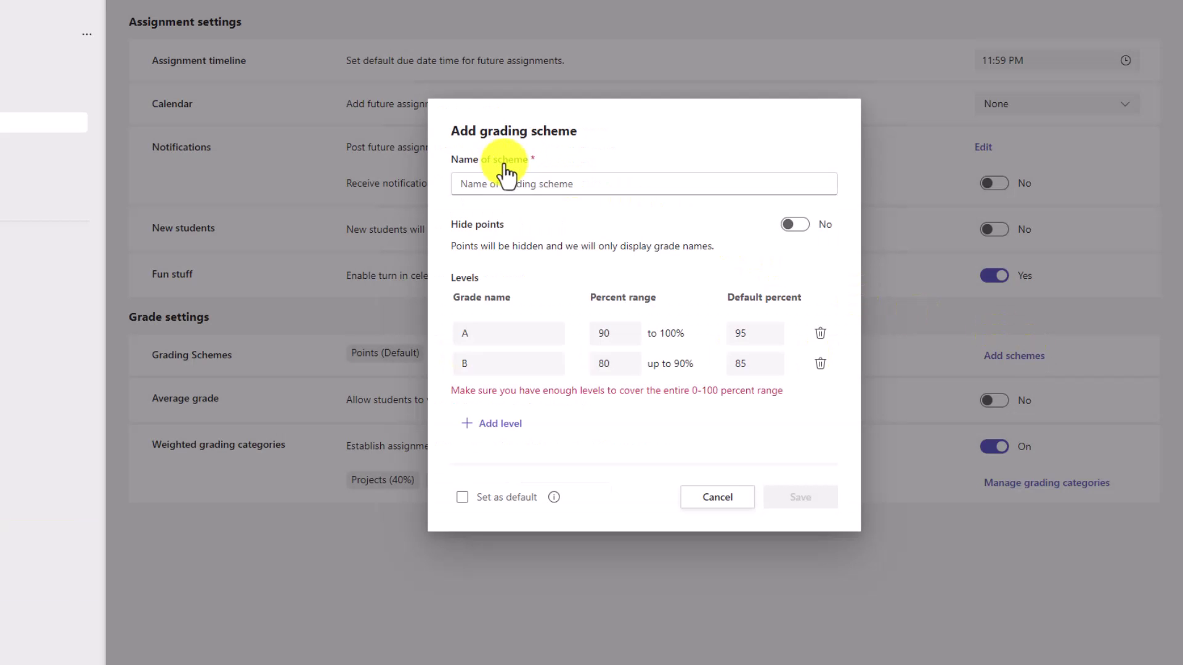
pyautogui.click(543, 184)
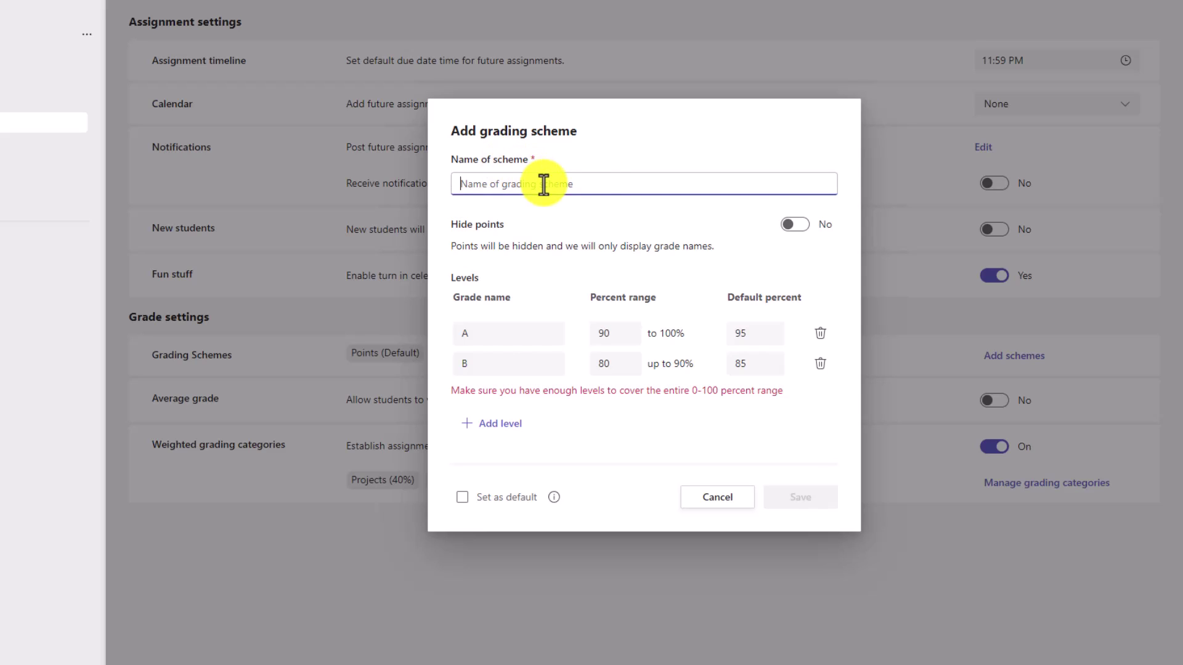
pyautogui.write('Letter grades')
pyautogui.write('30')
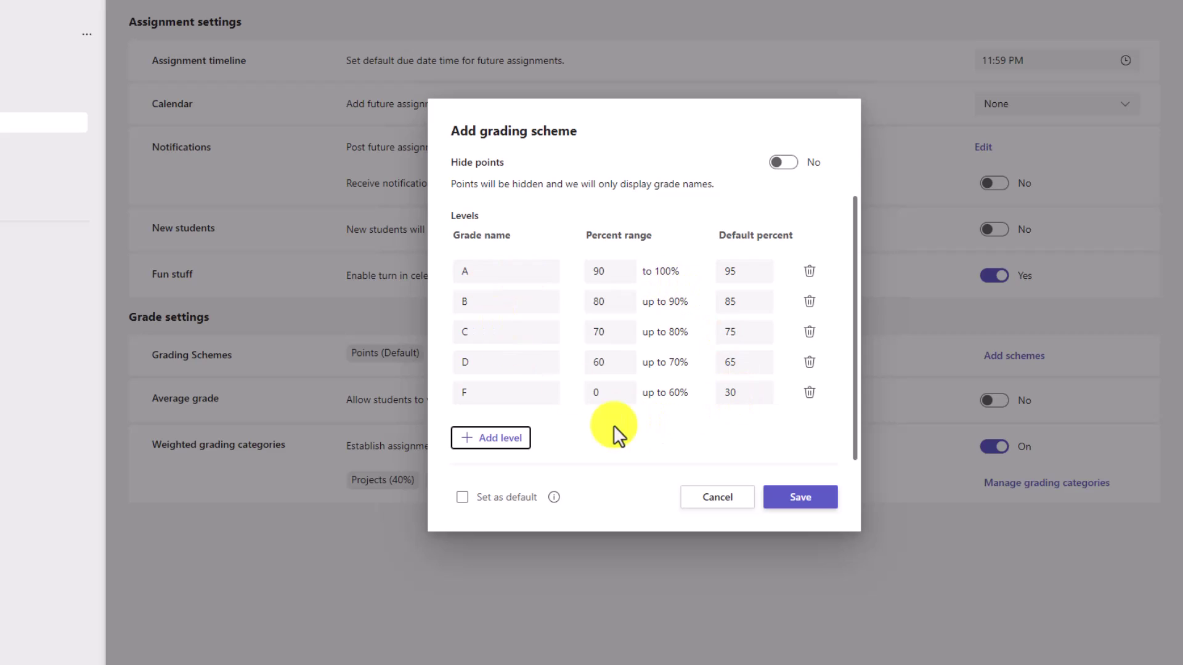
pyautogui.click(461, 497)
pyautogui.click(461, 498)
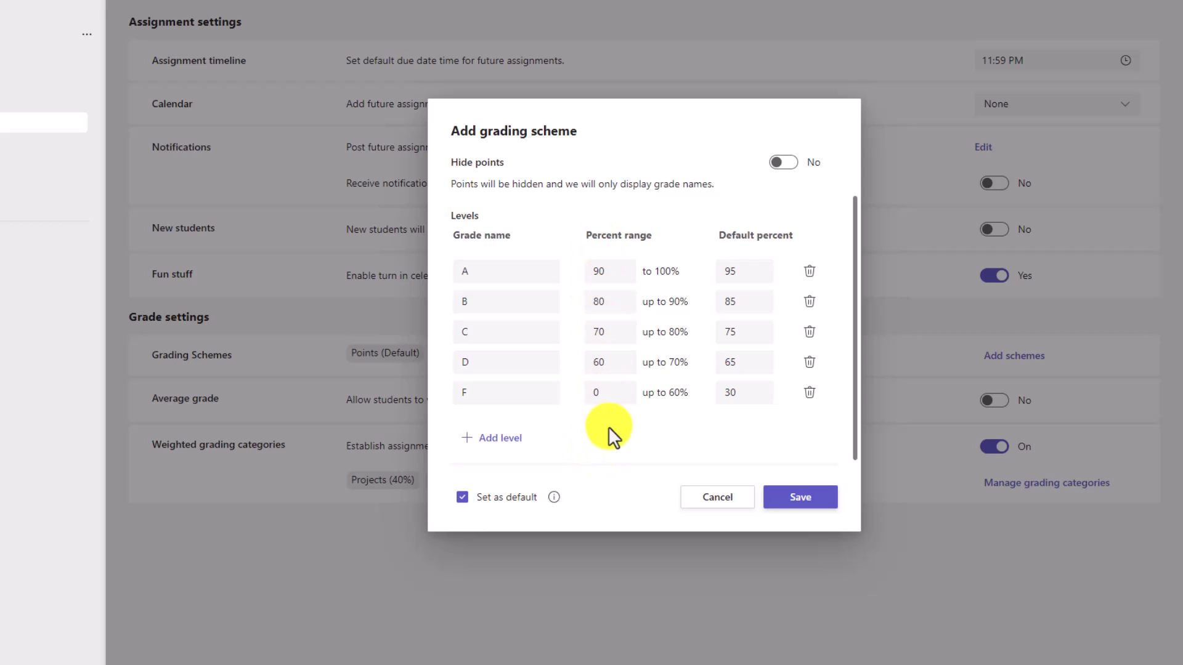
# - Save Letter grades, then create and save an Emoji scheme, confirming with Yes and Done
pyautogui.click(807, 504)
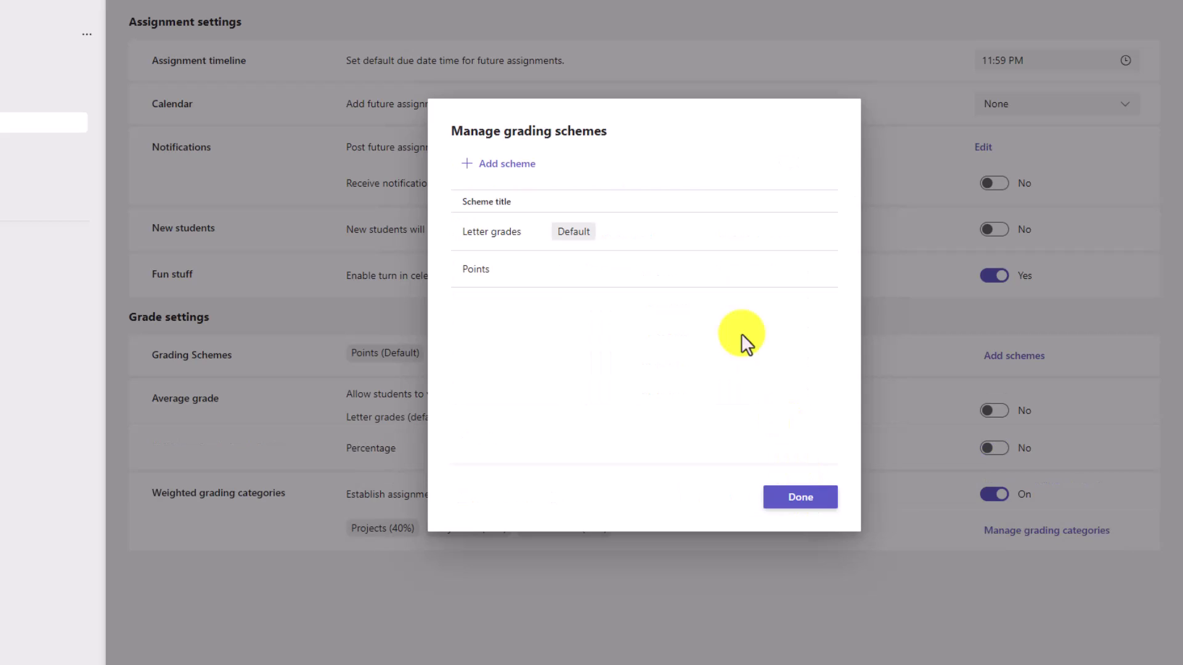
pyautogui.moveTo(547, 234)
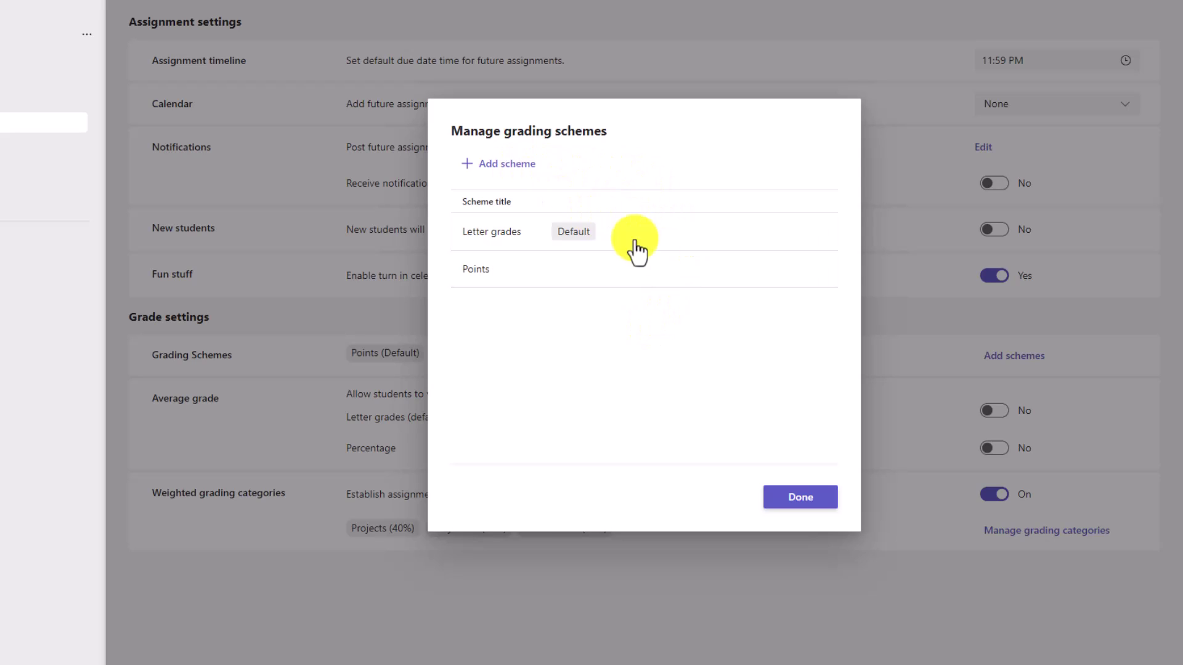
pyautogui.click(654, 243)
pyautogui.scroll(-1, 526, 291)
pyautogui.scroll(1, 638, 331)
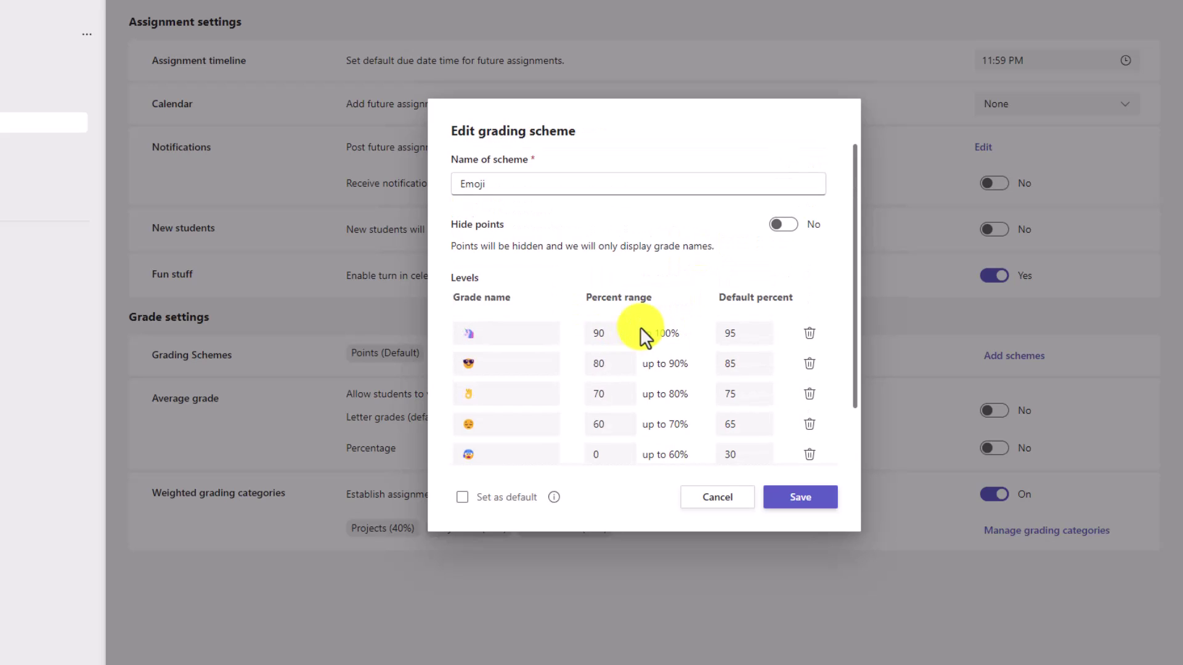
pyautogui.click(791, 500)
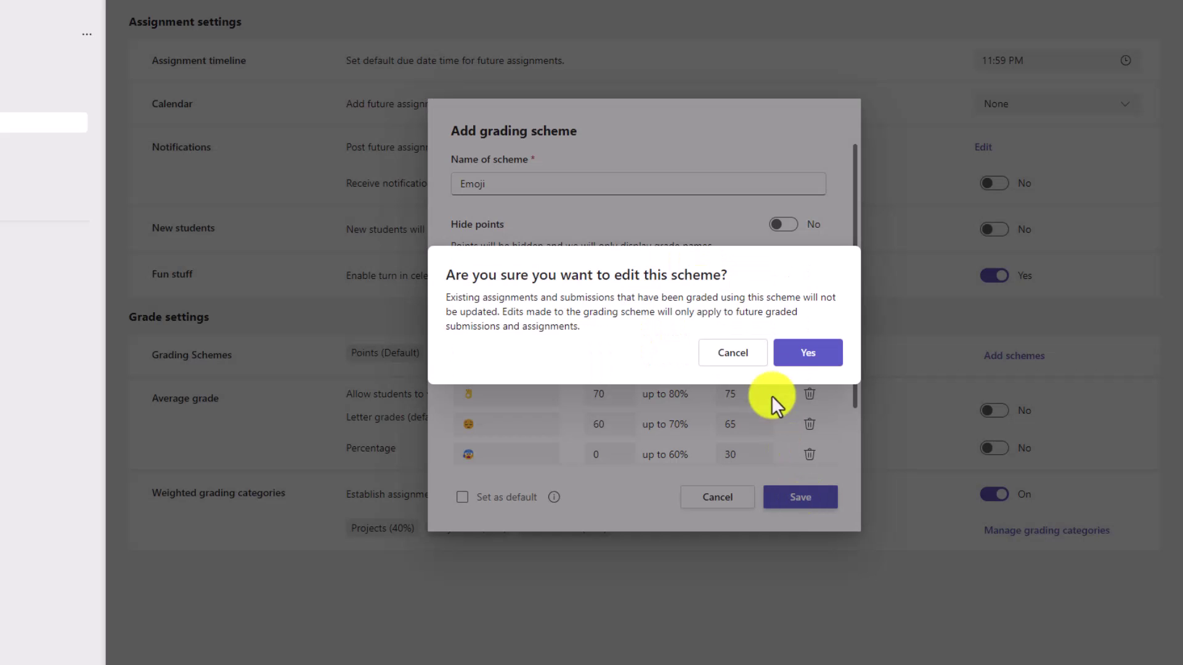
pyautogui.click(787, 346)
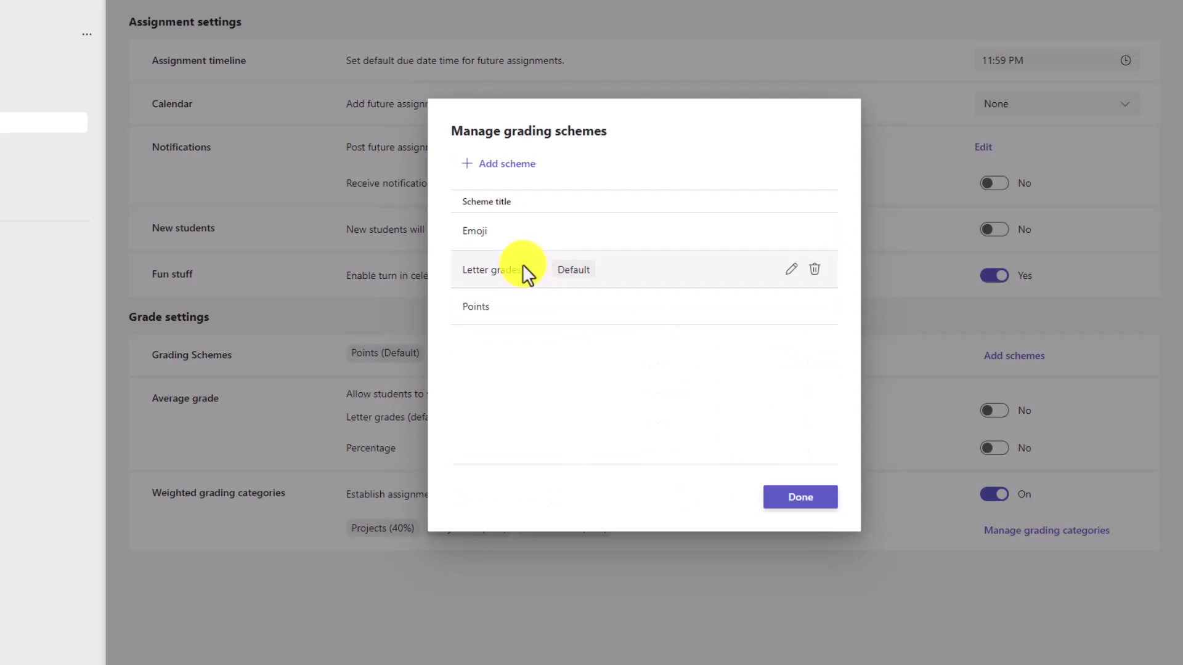
pyautogui.click(800, 496)
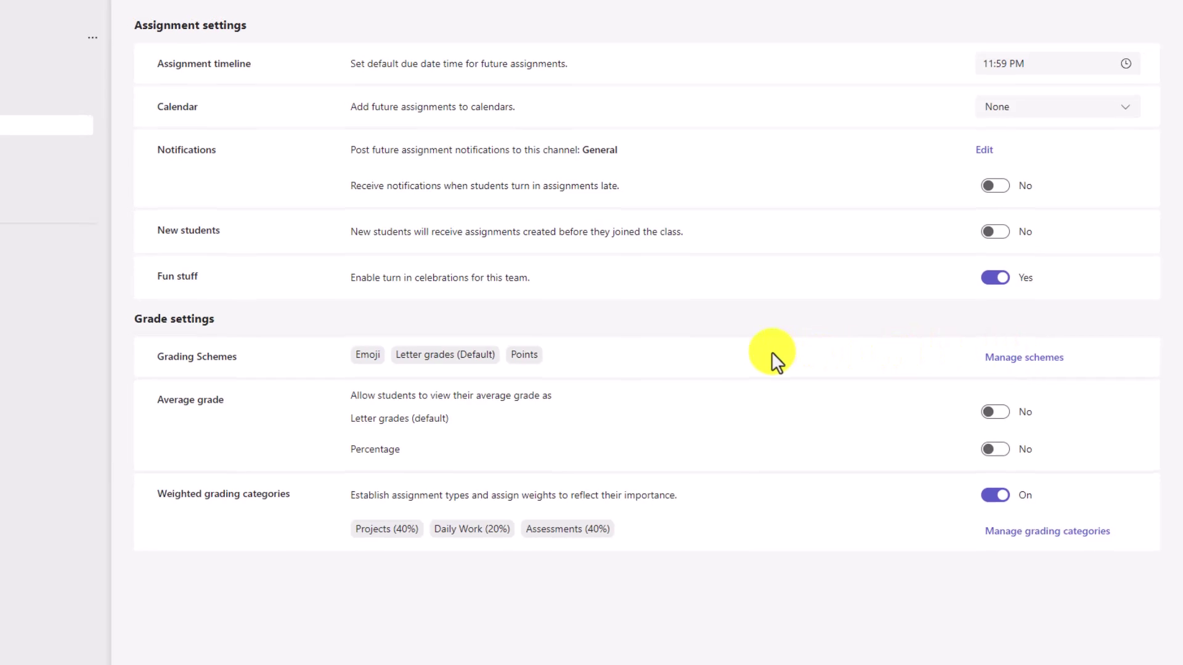
# - Back in assignments, choose the Letter grades scheme for a new assignment
pyautogui.click(306, 91)
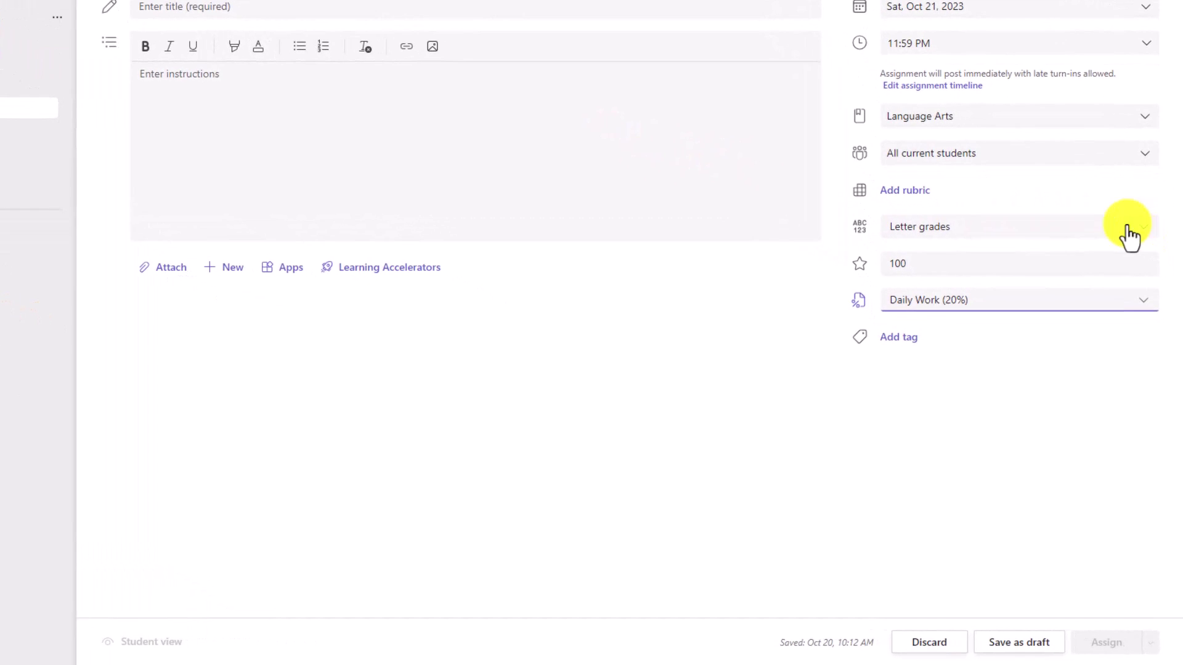
pyautogui.click(954, 234)
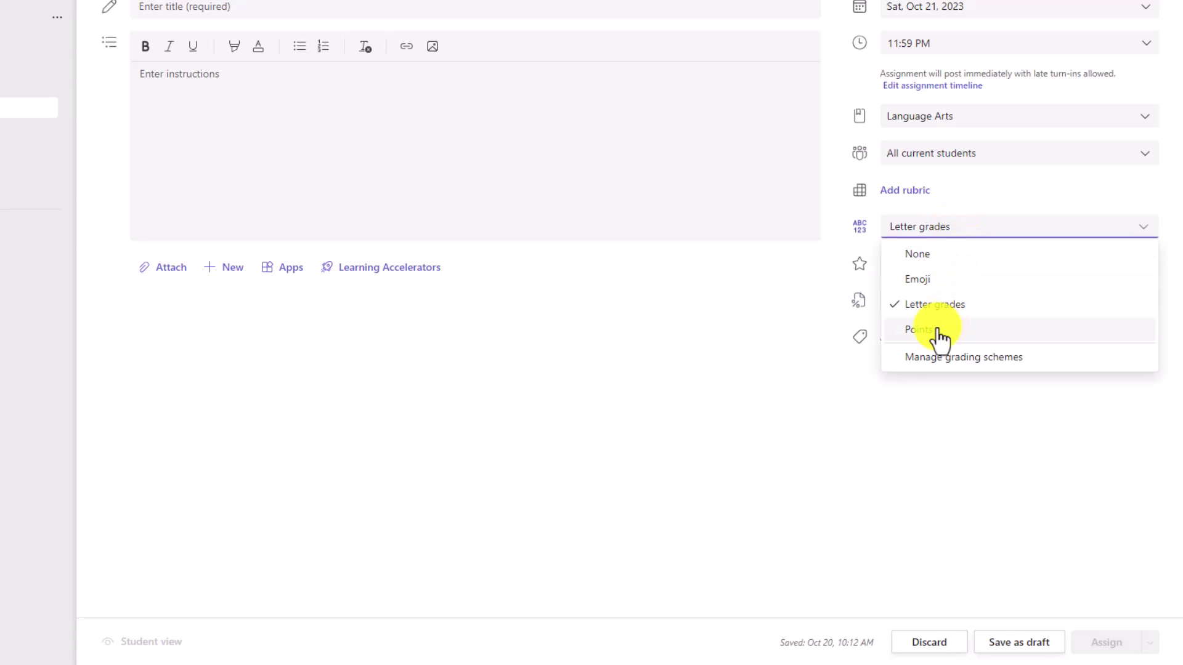
pyautogui.click(994, 363)
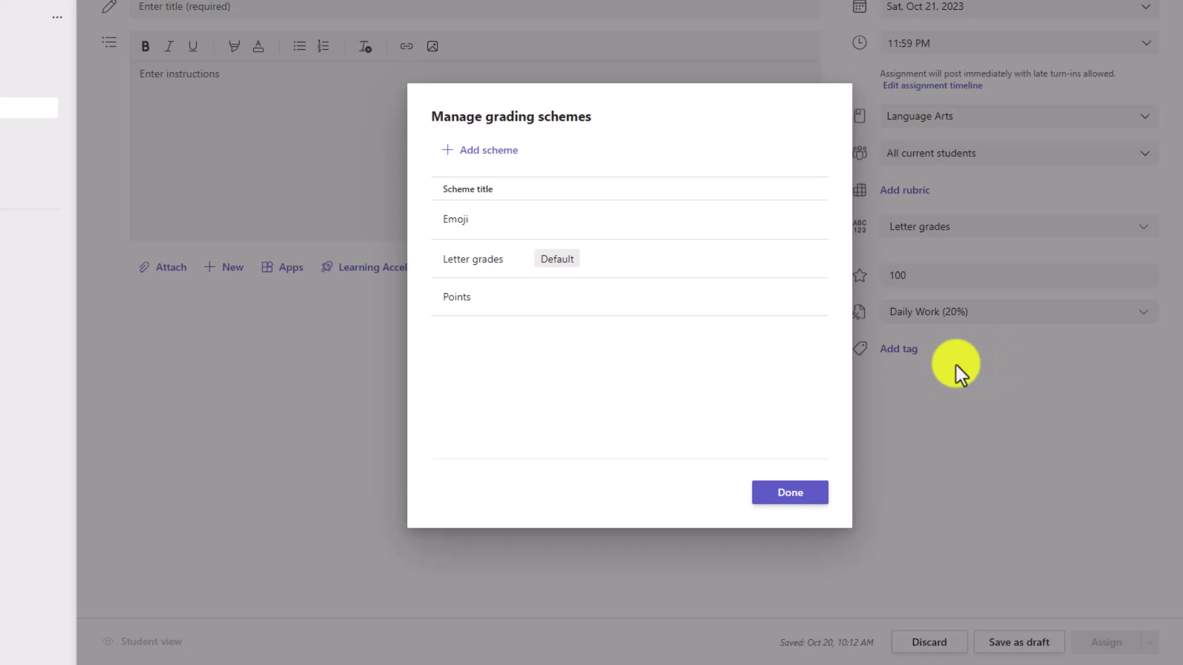
pyautogui.click(808, 491)
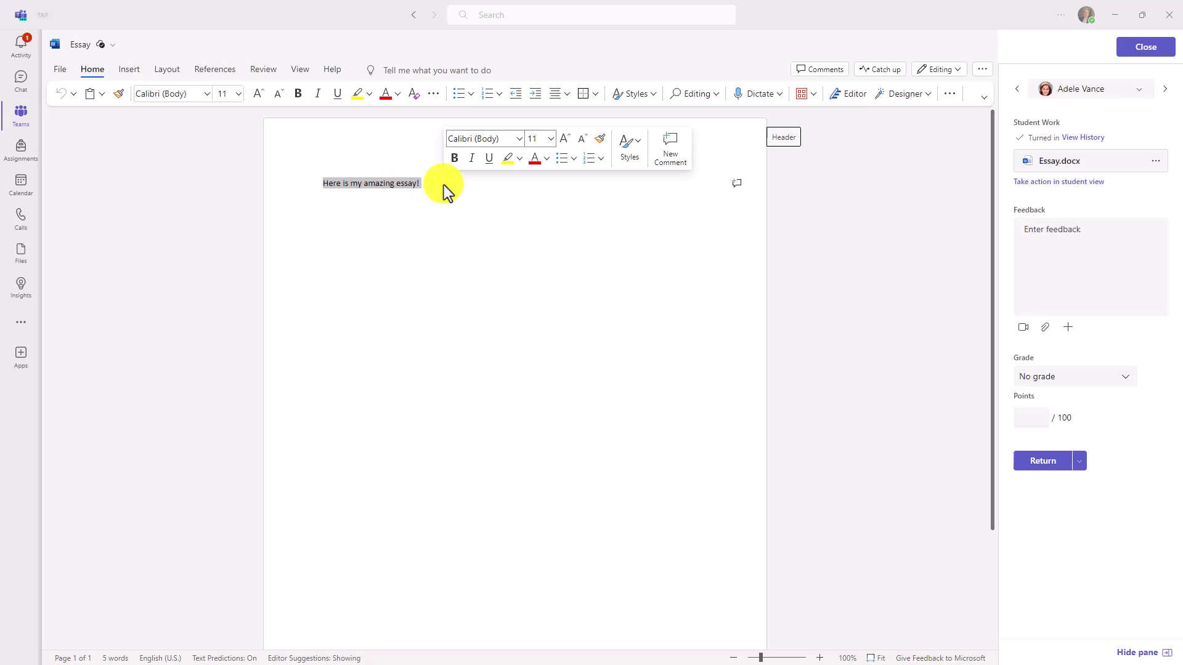
# - Give the student's essay the letter grade B, worth 85 points
pyautogui.click(1101, 382)
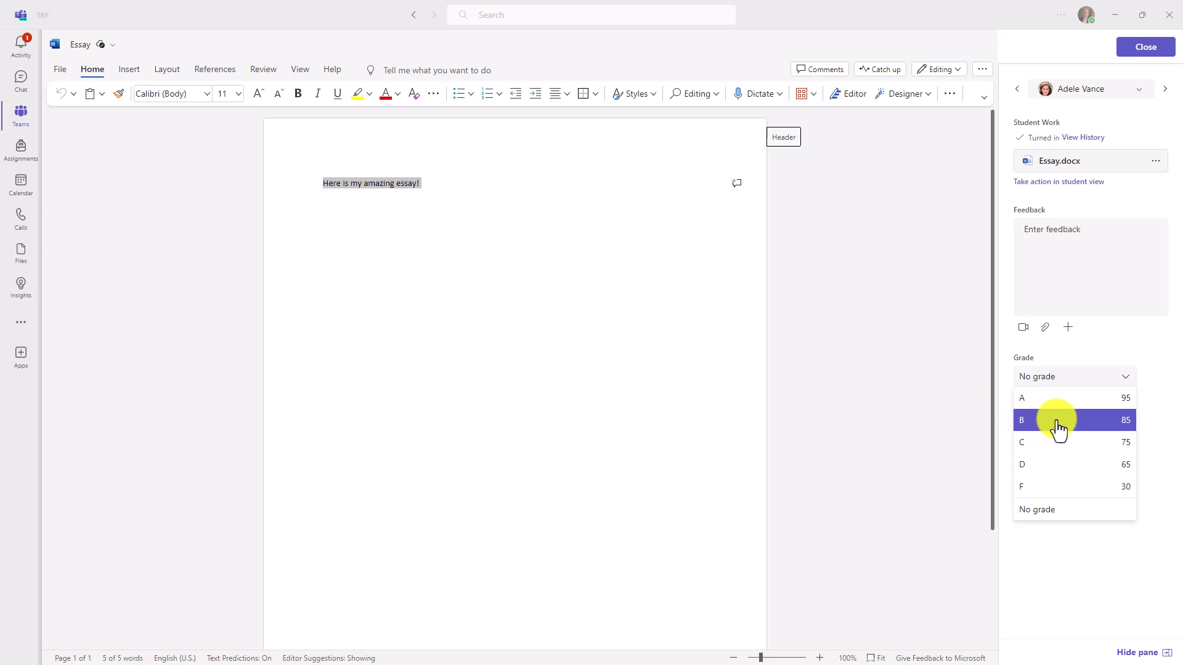
pyautogui.click(1084, 422)
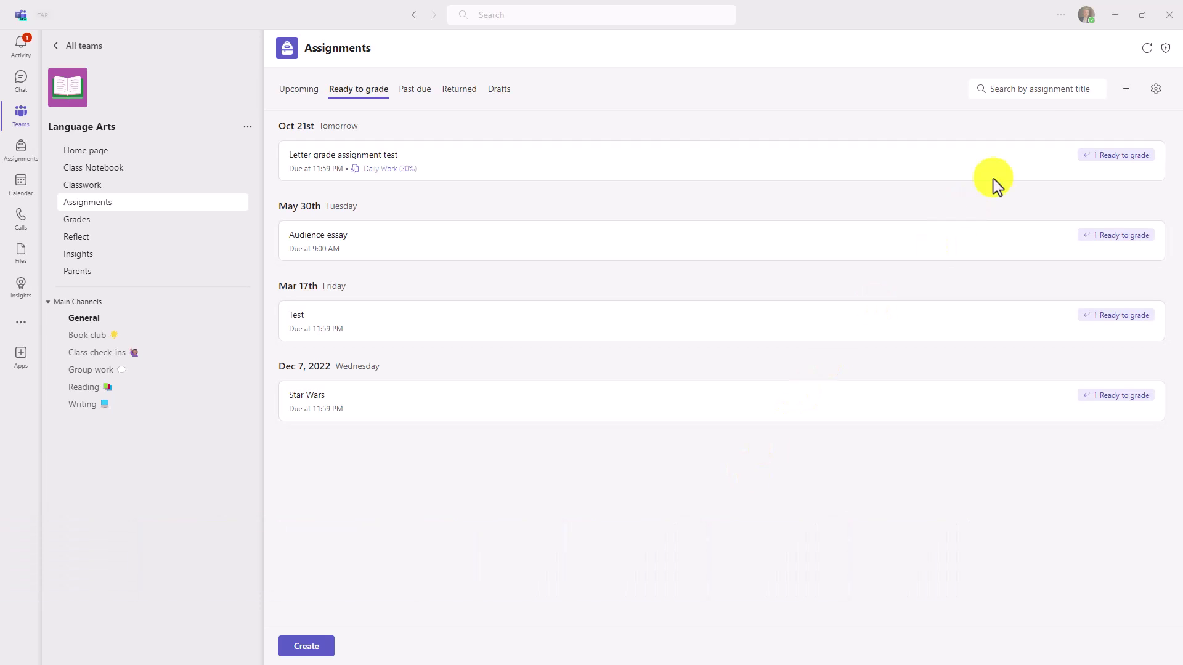
# - Open the class's assignment settings, then go back to the Ready to grade assignments
pyautogui.click(1156, 89)
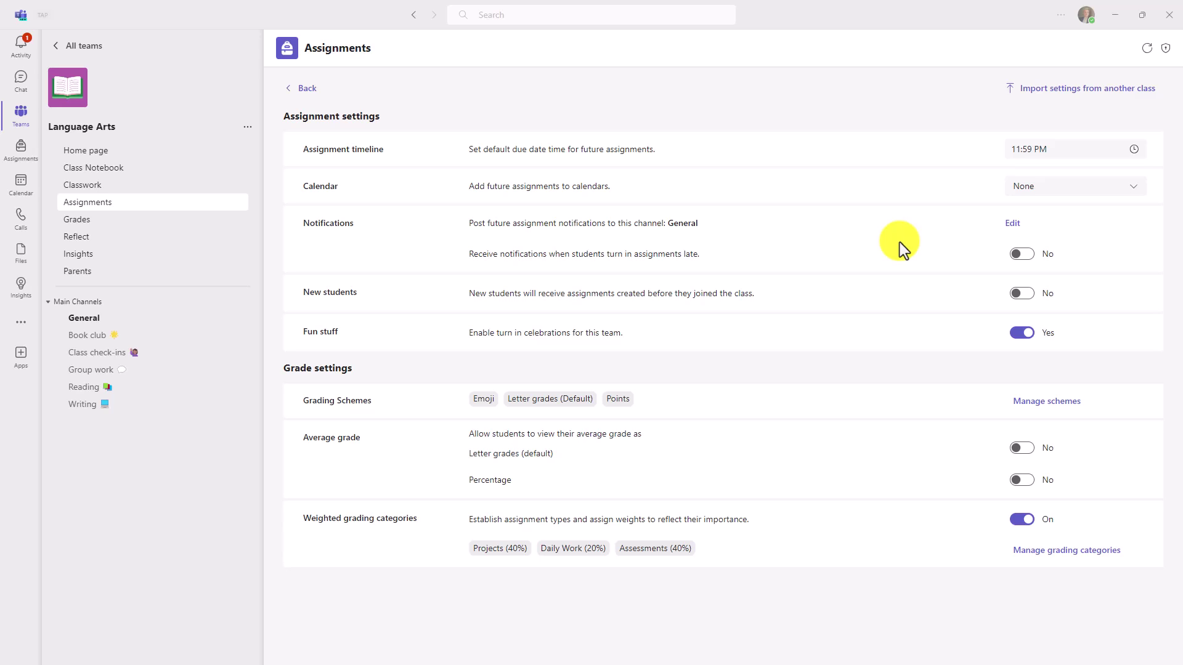
pyautogui.click(305, 91)
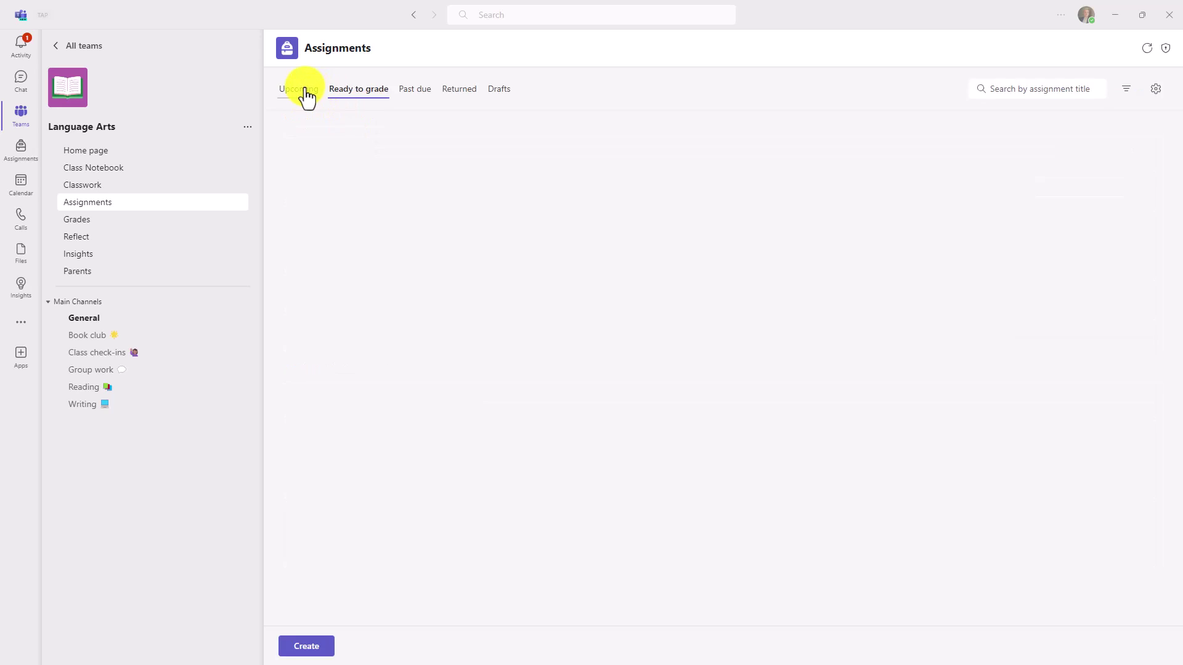
# - Create a Class team named 'My new Class' and open its Assignment settings
pyautogui.click(77, 49)
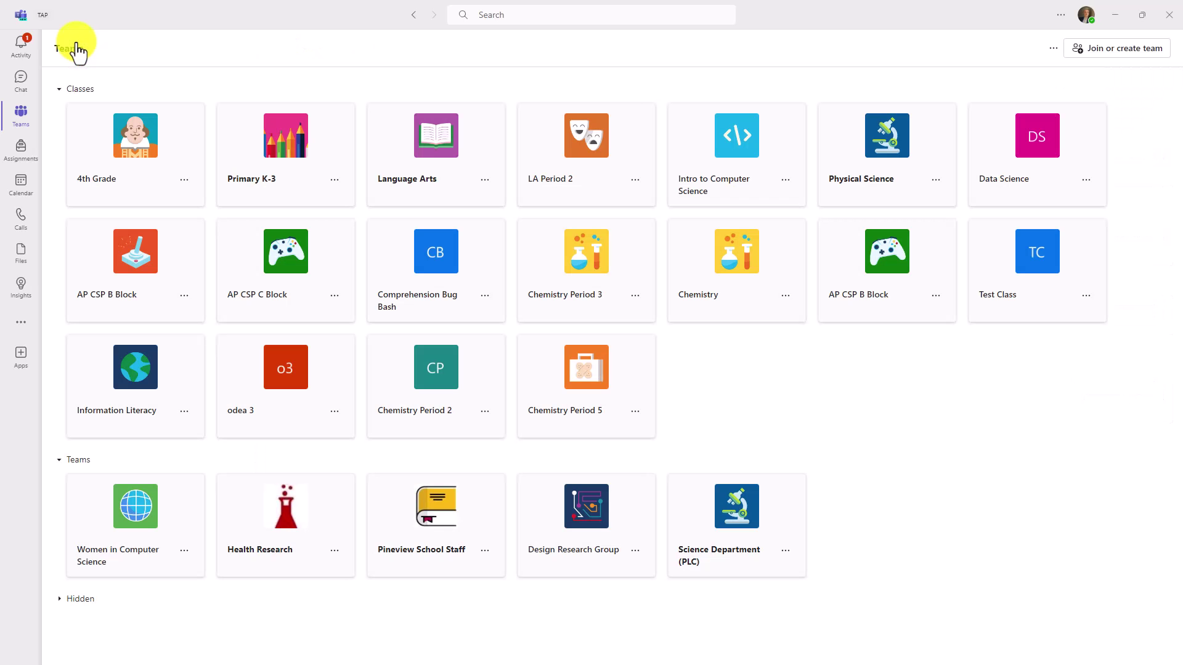
pyautogui.click(1097, 51)
pyautogui.click(1143, 77)
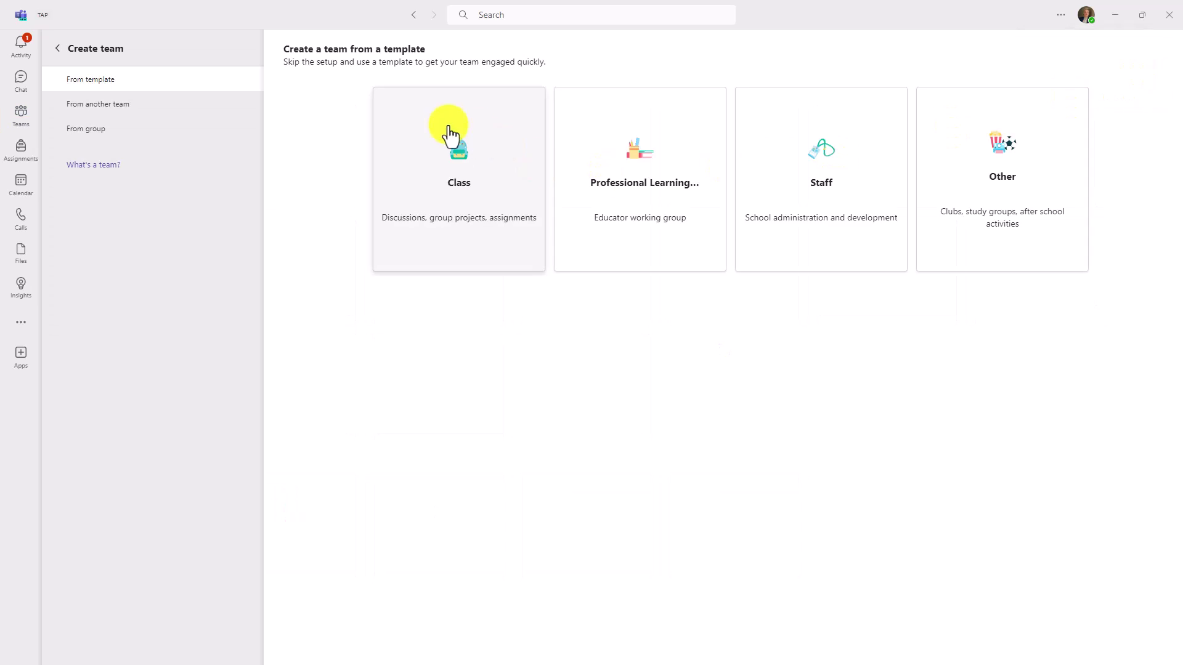
pyautogui.click(462, 185)
pyautogui.click(719, 492)
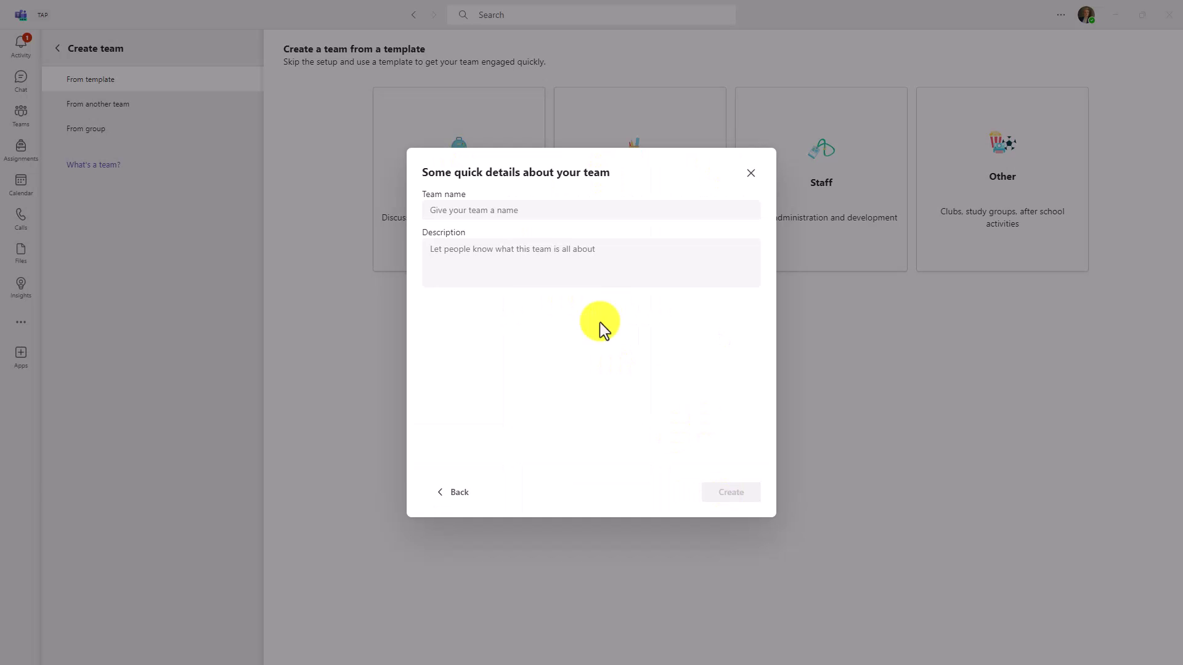
pyautogui.write('My new Class')
pyautogui.click(720, 492)
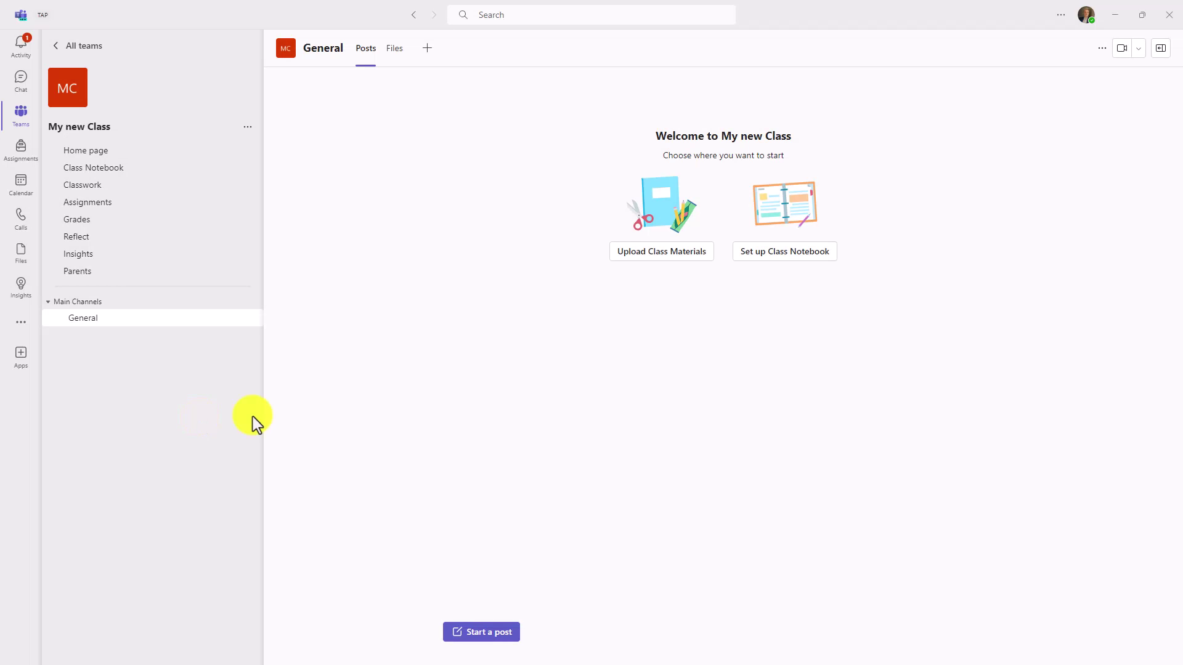
pyautogui.click(94, 203)
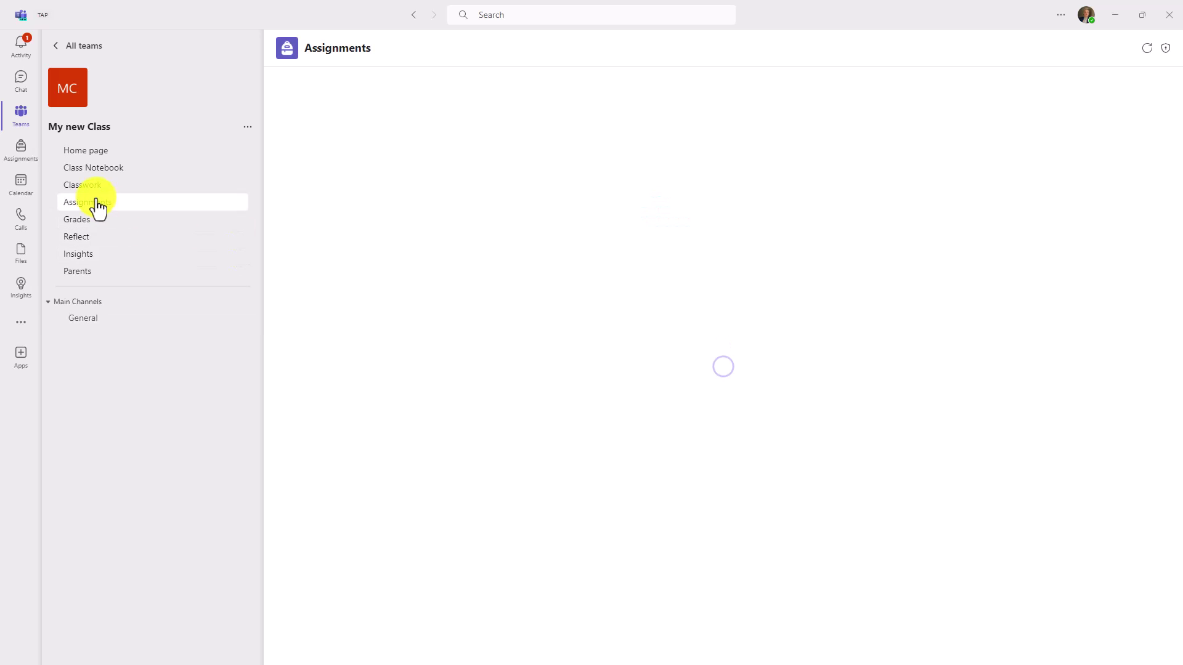
pyautogui.click(1161, 86)
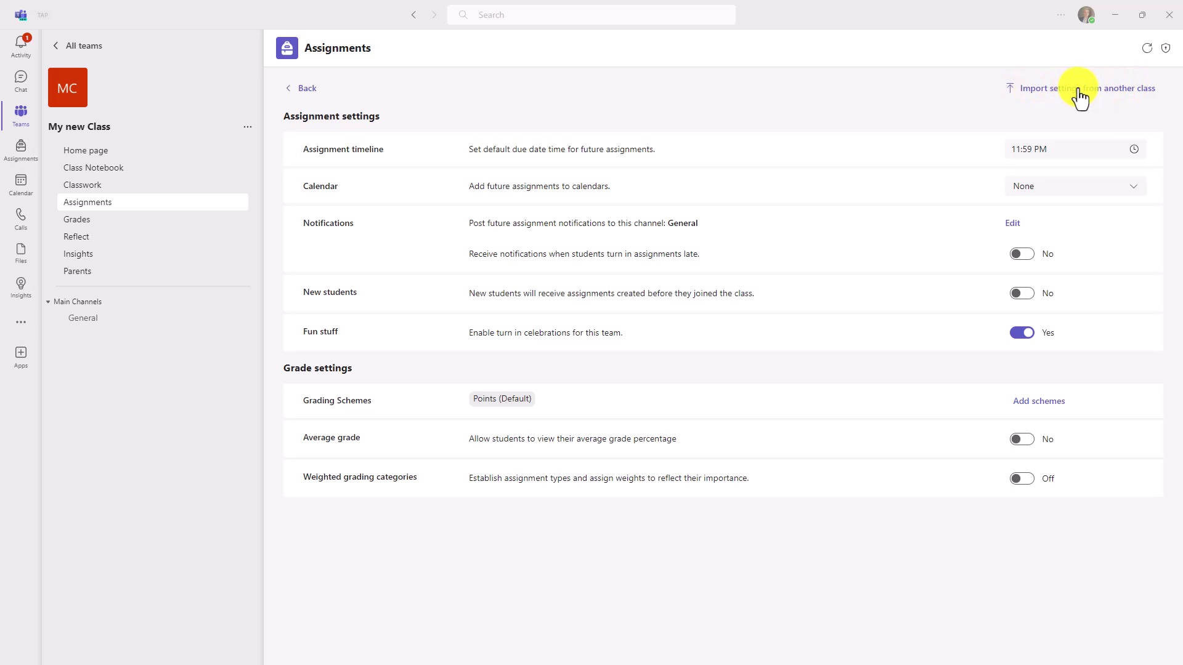
# - Import the Language Arts class's settings into My new Class
pyautogui.click(1077, 90)
pyautogui.moveTo(902, 281); pyautogui.dragTo(895, 333)
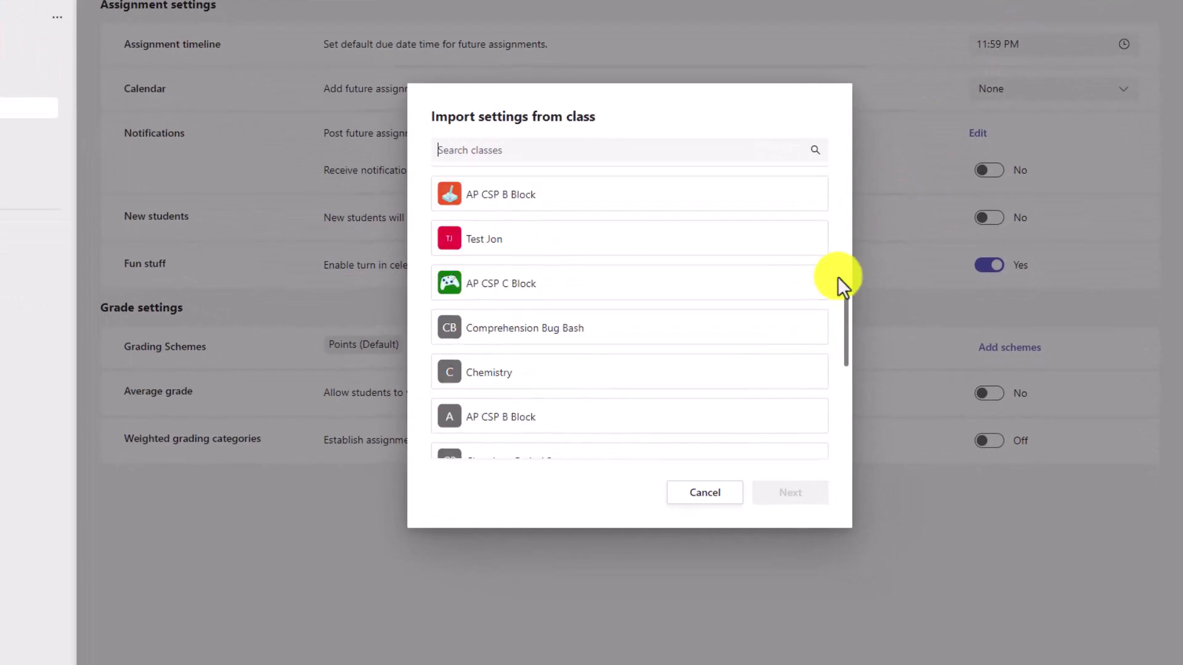
pyautogui.scroll(5, 843, 256)
pyautogui.click(550, 314)
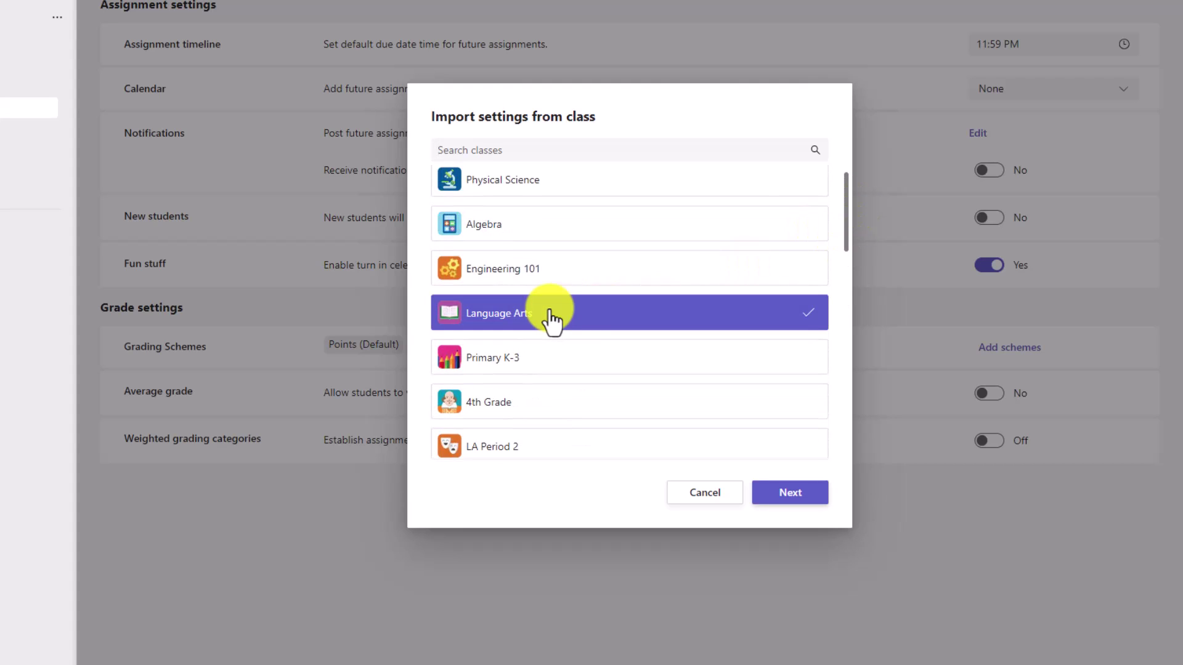
pyautogui.click(792, 493)
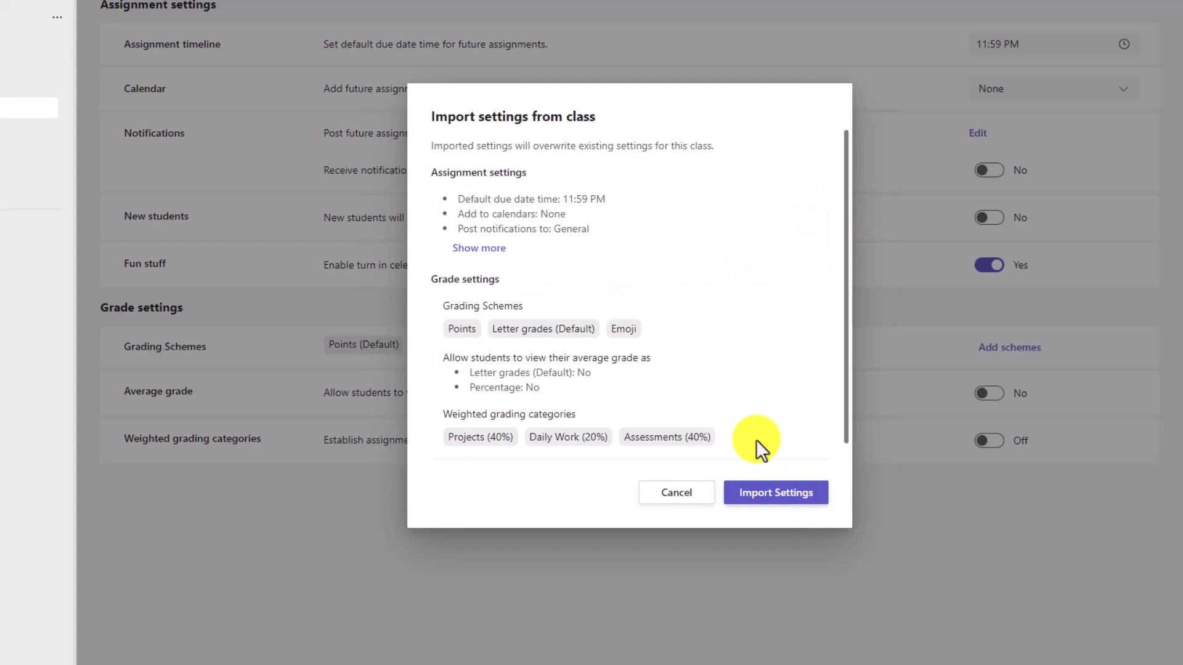
pyautogui.scroll(-1, 474, 295)
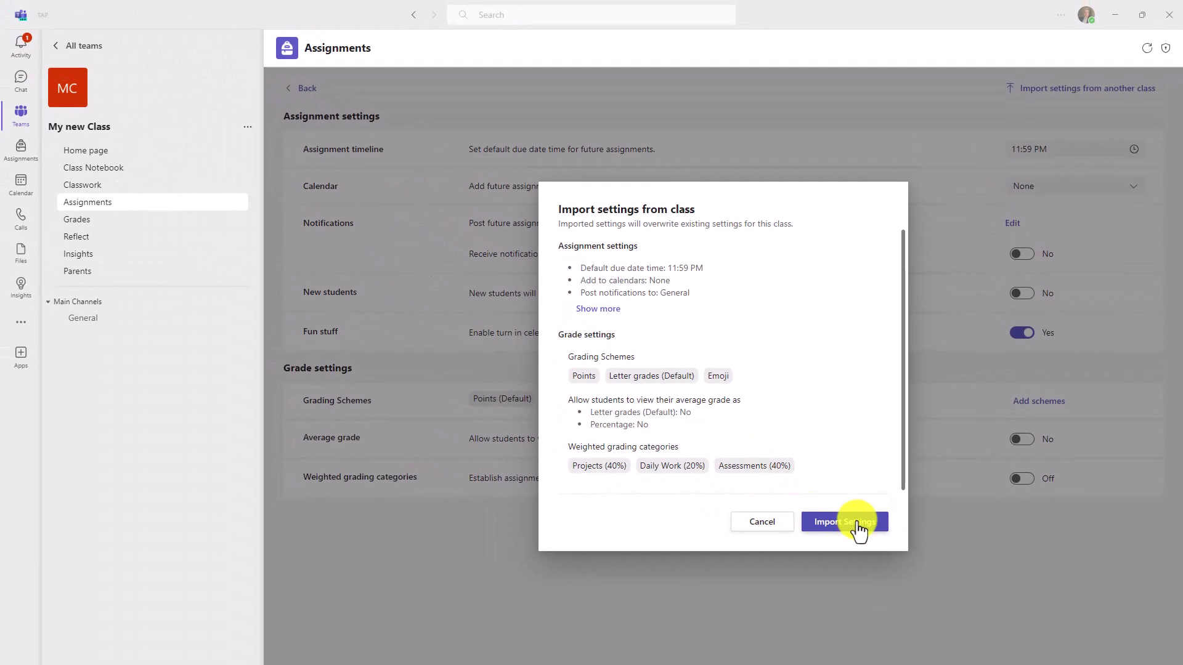
pyautogui.click(858, 530)
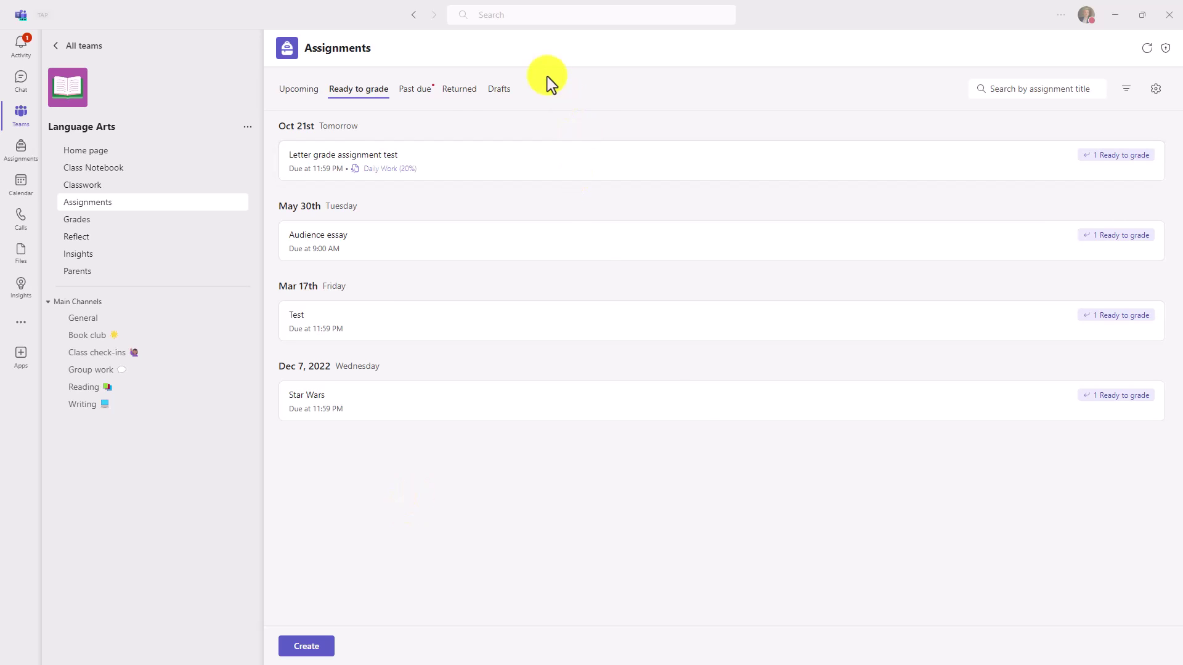
# - In Letter grade assignment test, excuse and return two students' work, then open a turned-in submission
pyautogui.click(469, 165)
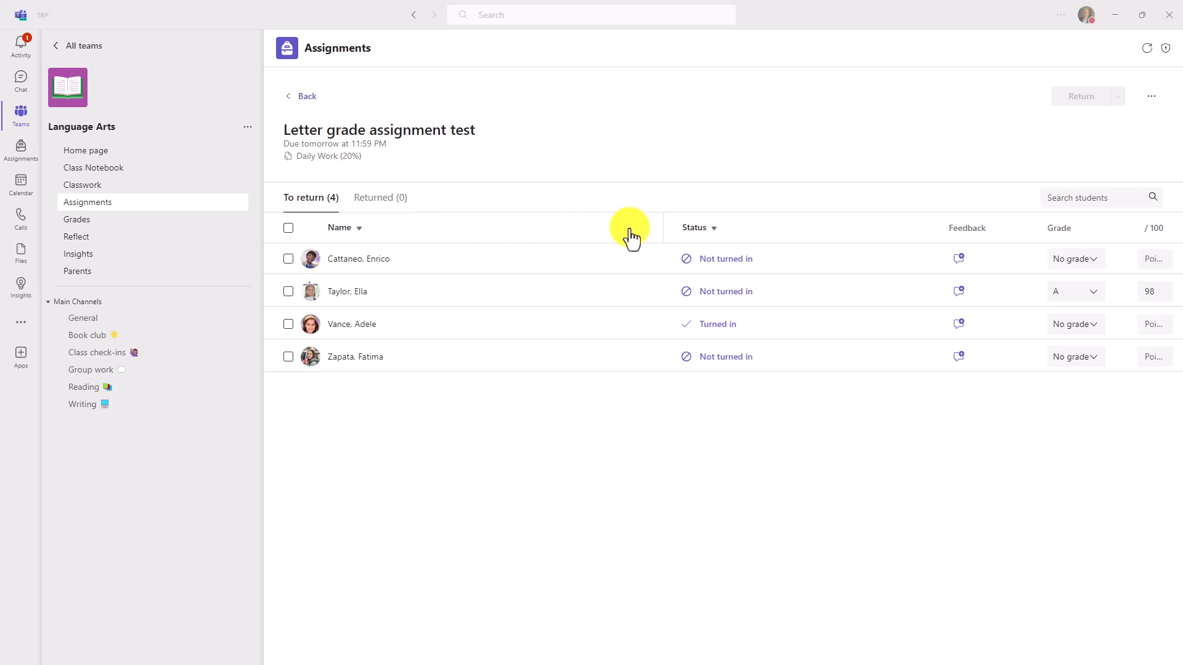
pyautogui.click(288, 259)
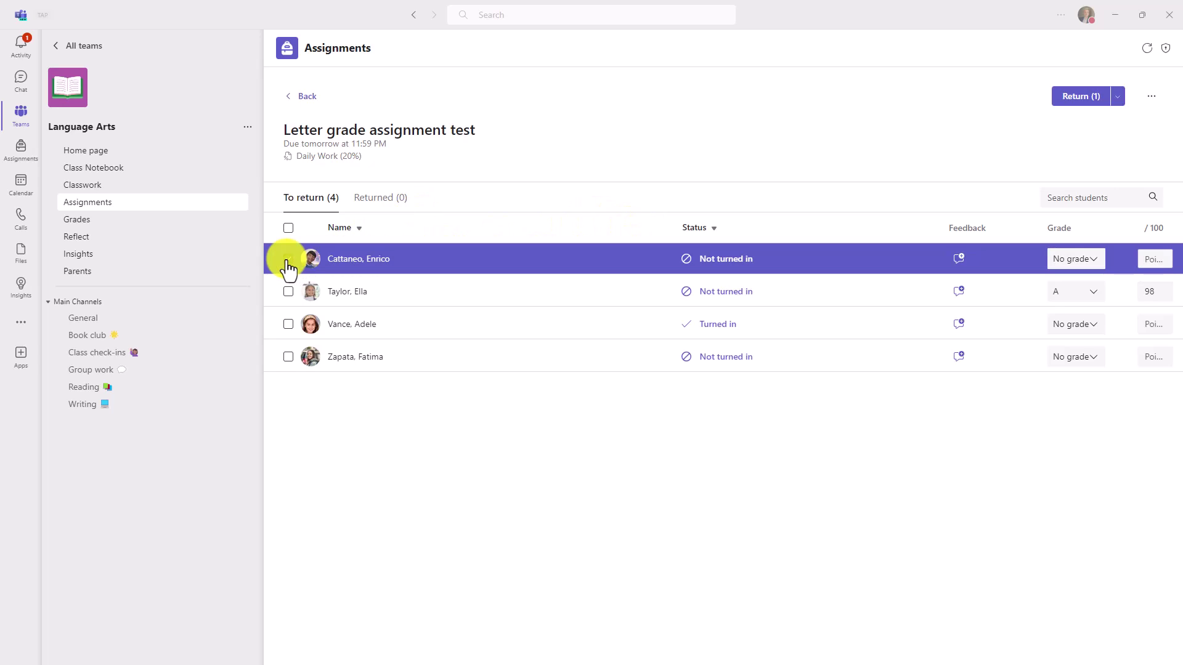
pyautogui.click(287, 357)
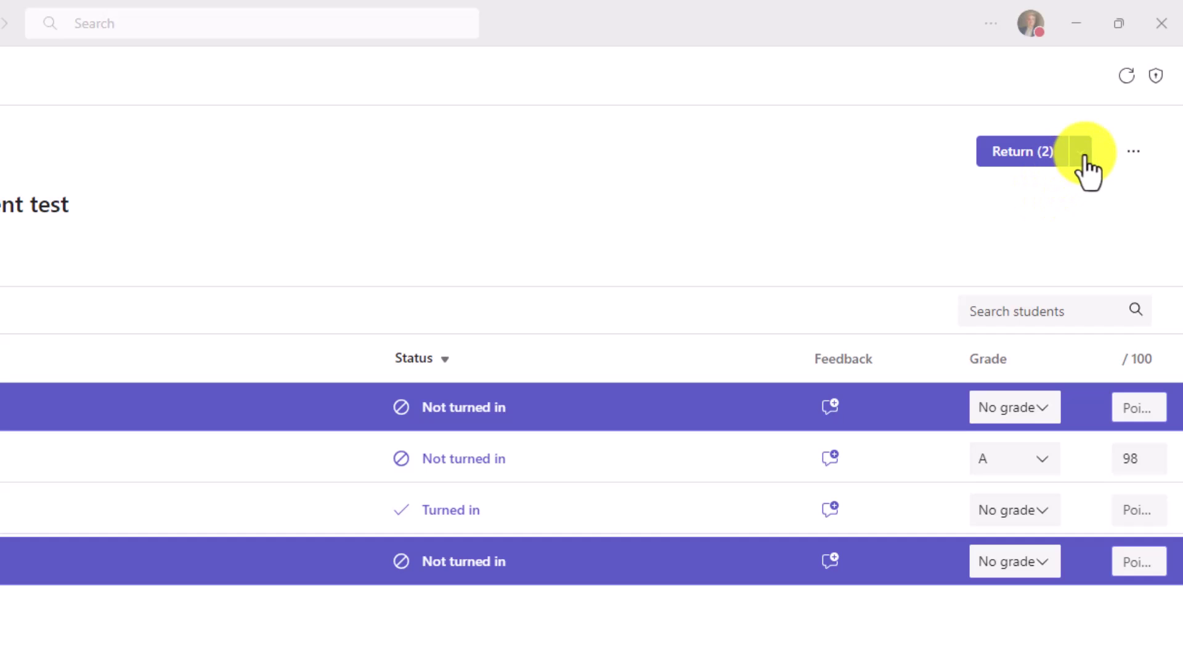
pyautogui.click(1117, 97)
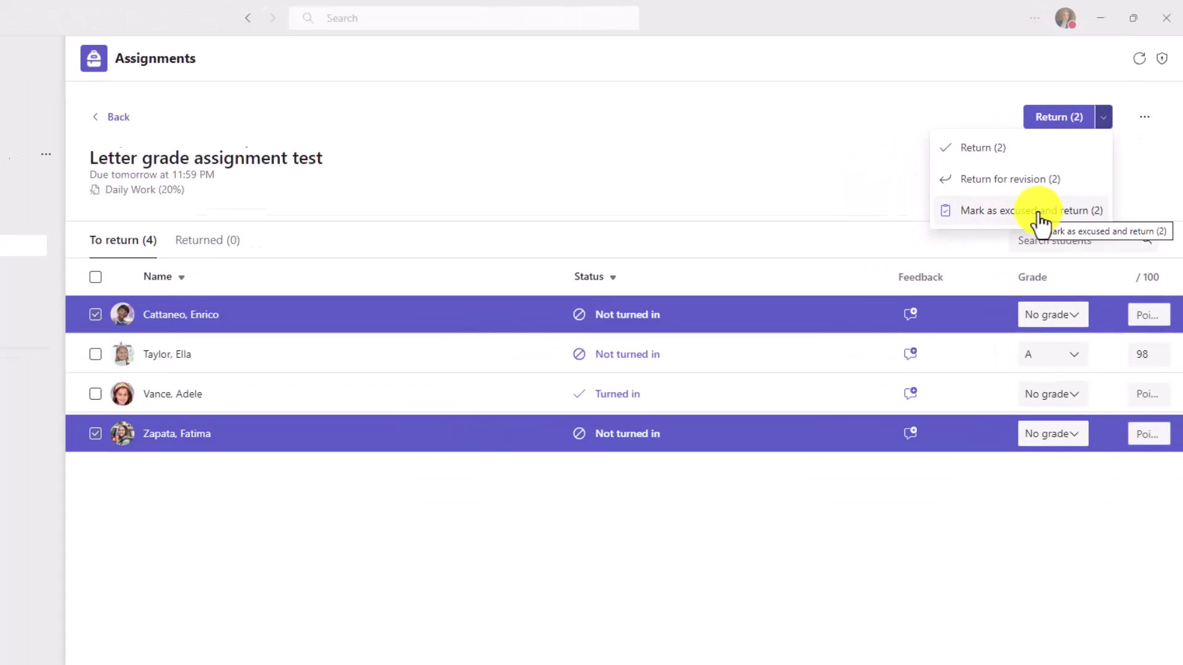
pyautogui.click(1040, 219)
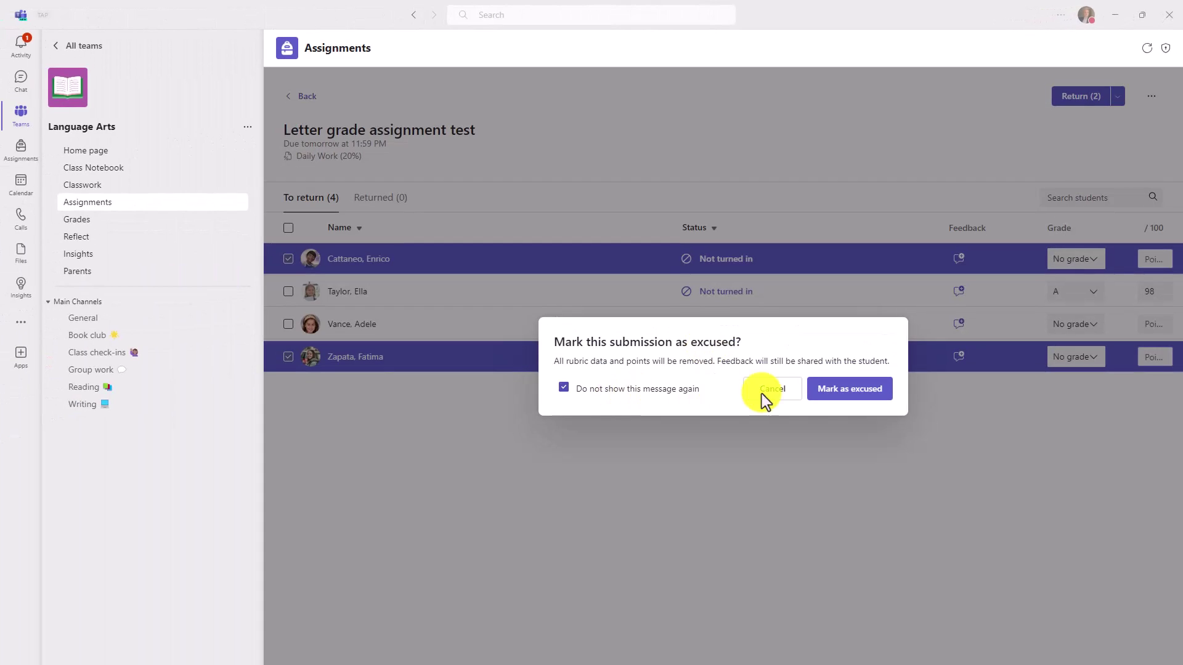
pyautogui.click(859, 397)
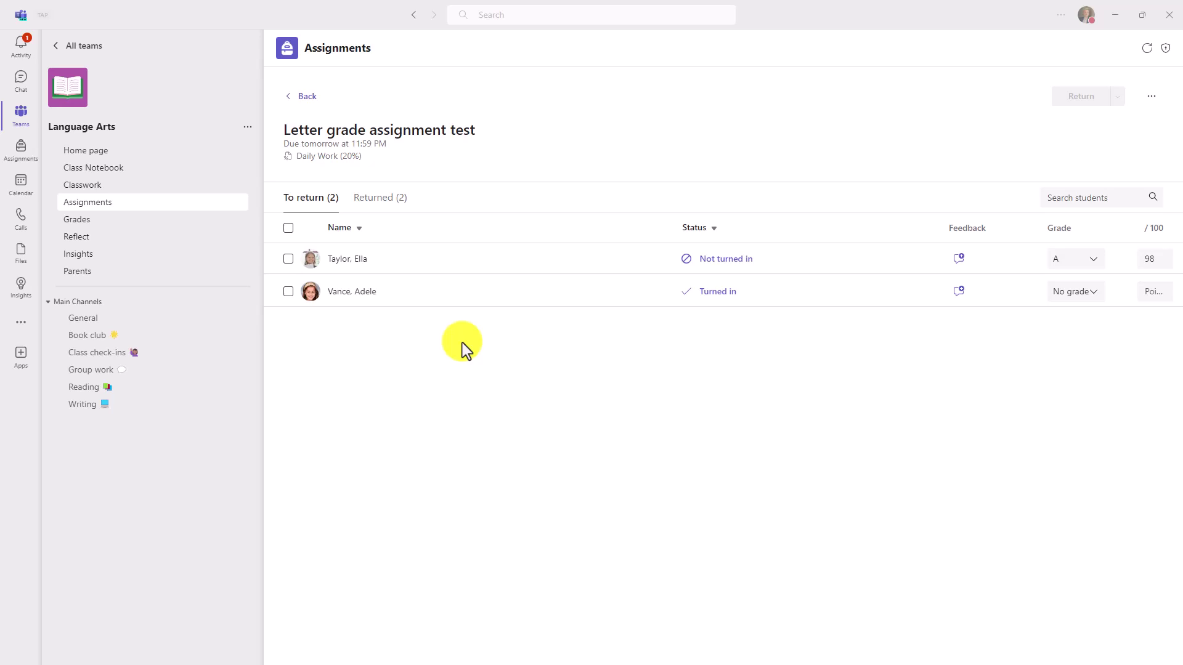
pyautogui.click(348, 298)
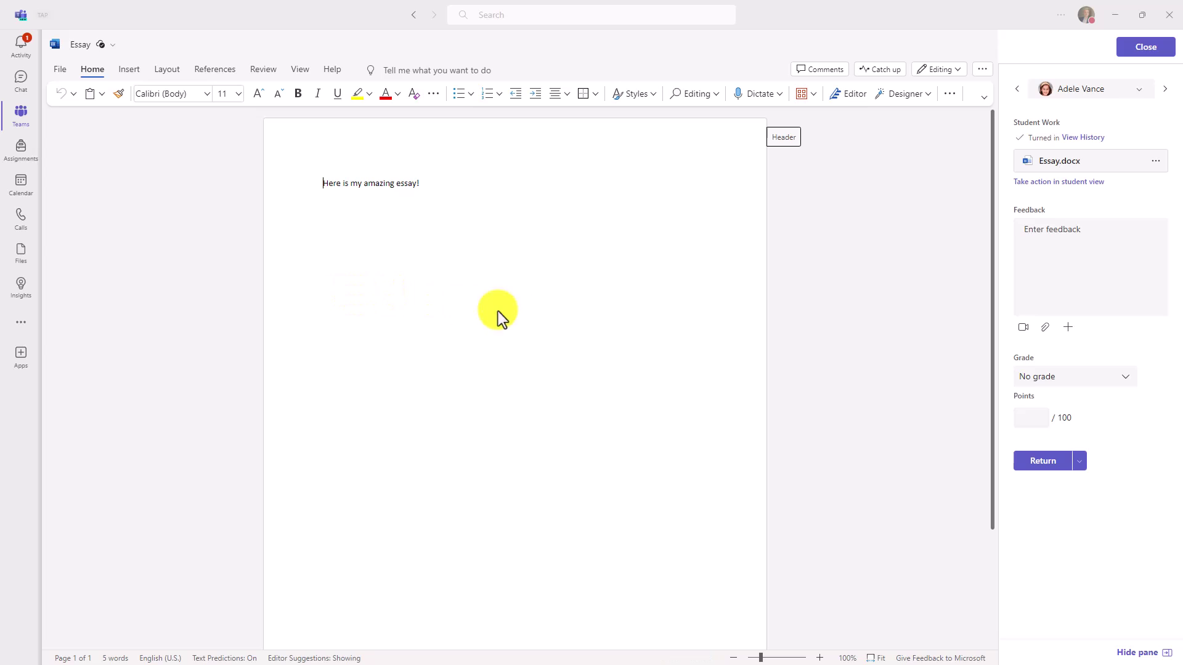
# - Return the student's essay with the Mark as excused and return option
pyautogui.click(1079, 462)
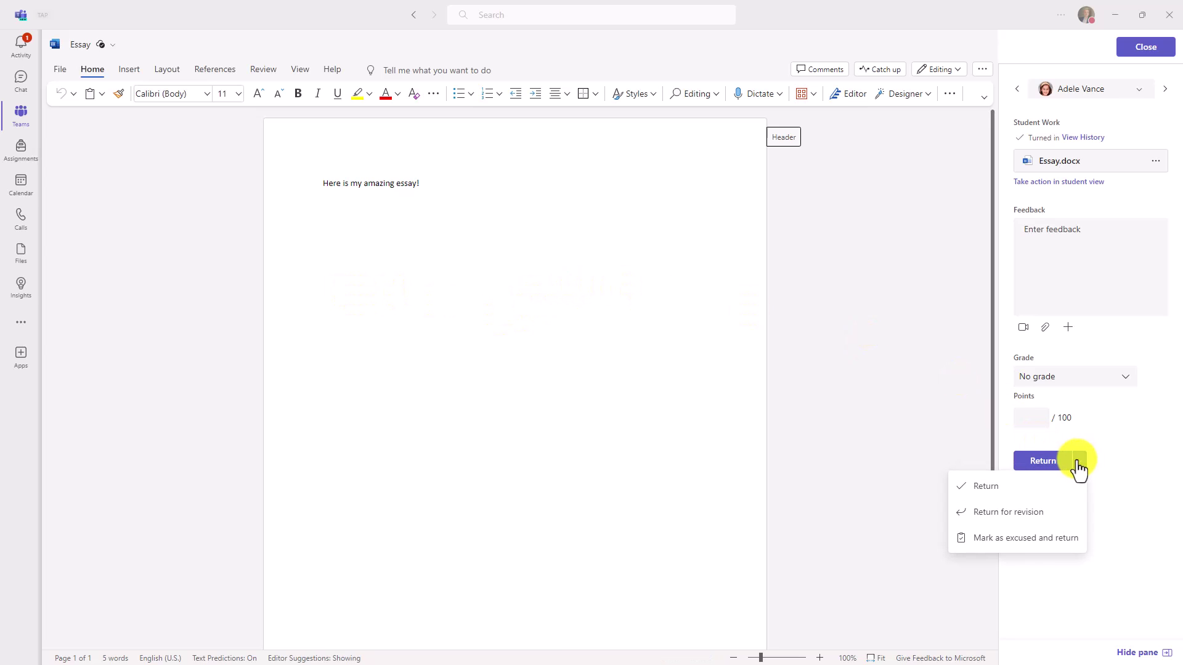
pyautogui.click(1043, 538)
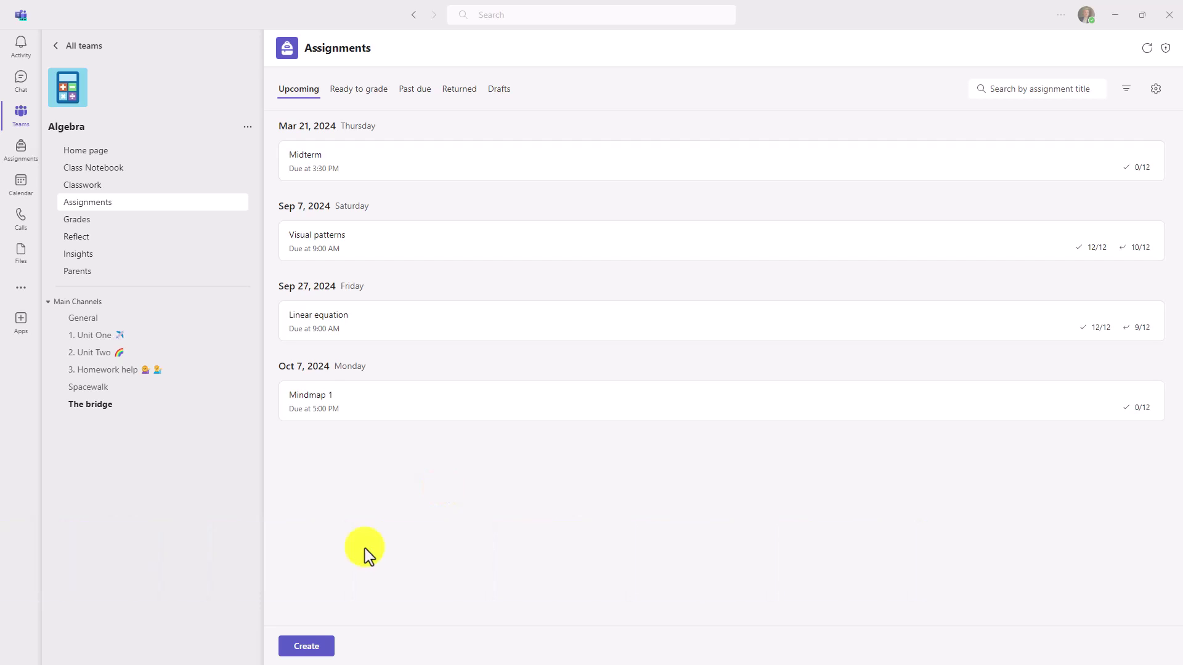
# - Create a new assignment in Algebra and add Algebra 2 as a second class
pyautogui.click(301, 646)
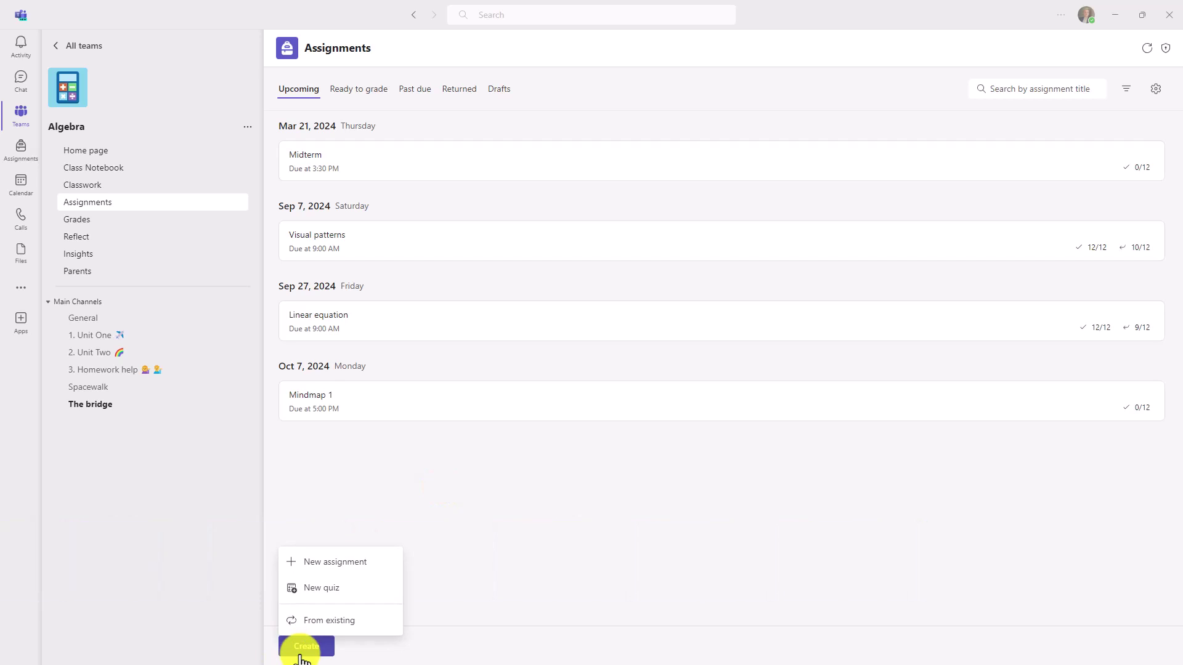
pyautogui.click(347, 561)
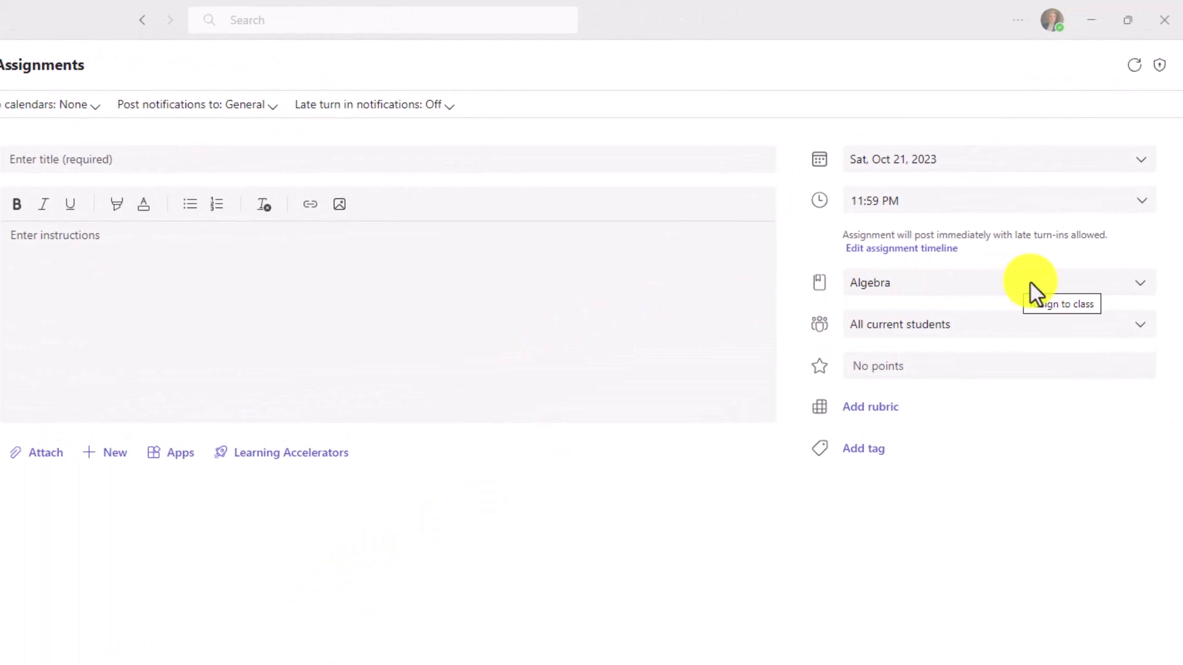
pyautogui.click(967, 287)
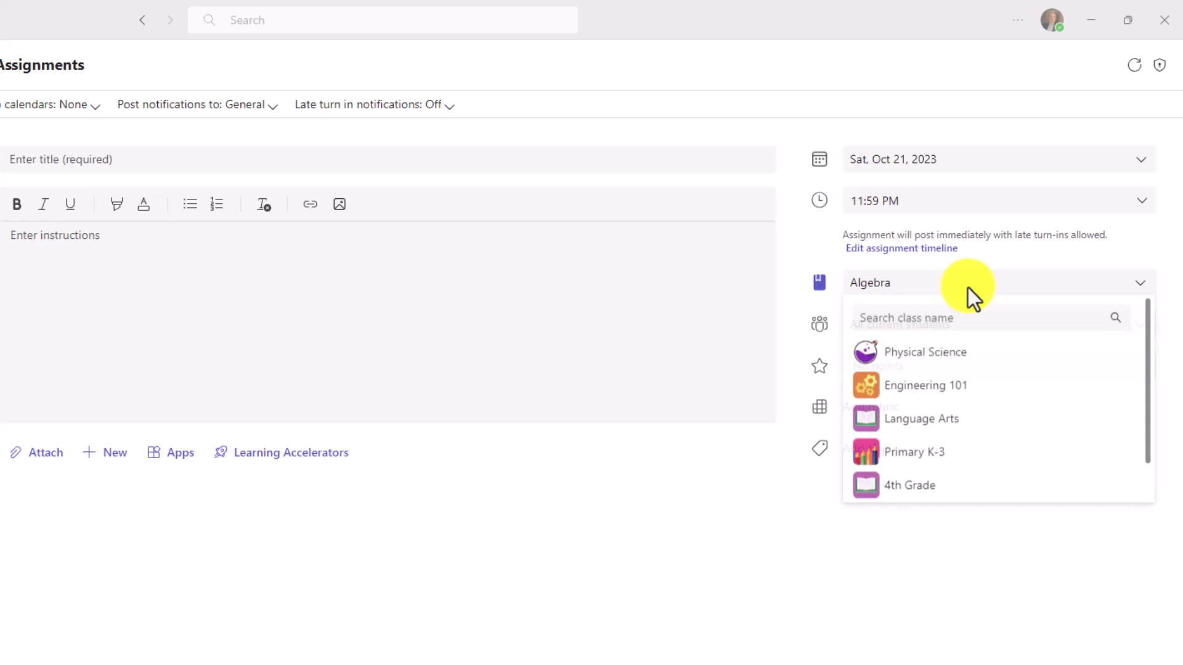
pyautogui.scroll(-1, 962, 401)
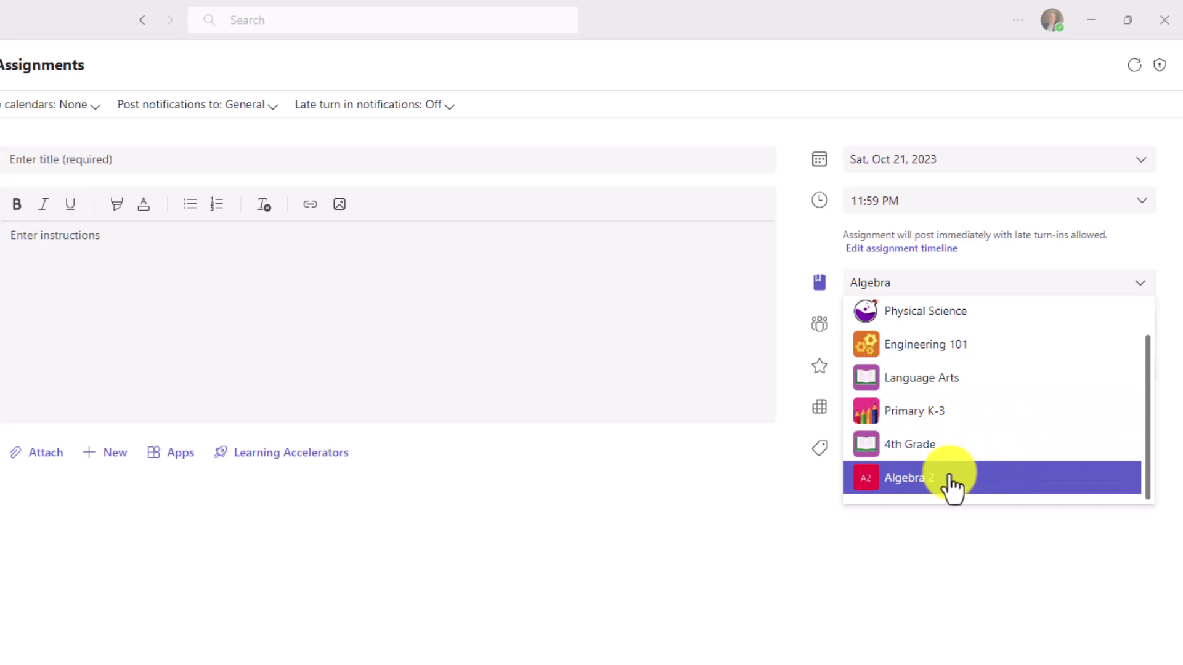
pyautogui.click(924, 487)
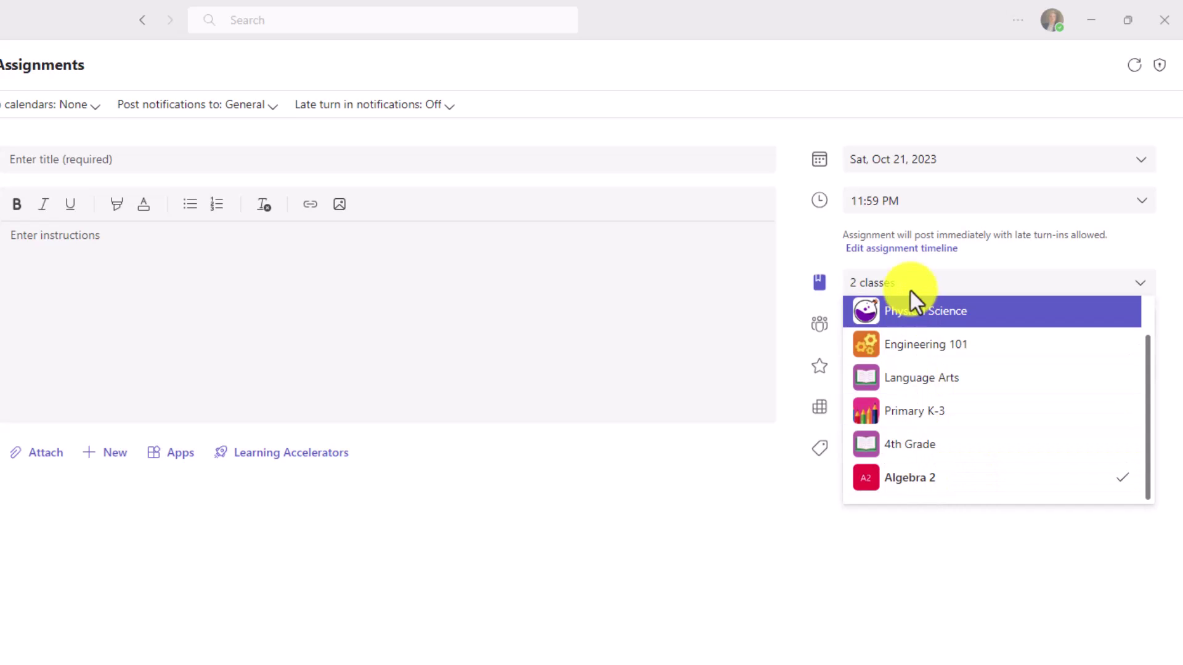
# - Enable per-class due dates and set Algebra's due date to Oct 23, 5:00 PM
pyautogui.click(1139, 283)
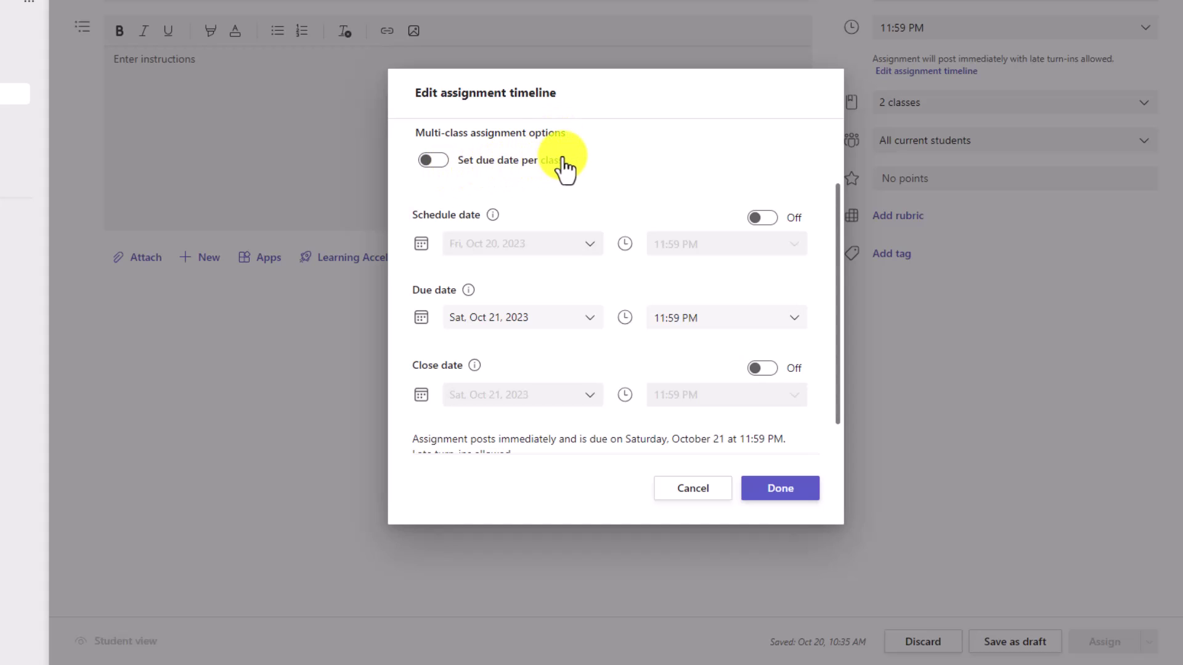
pyautogui.click(435, 160)
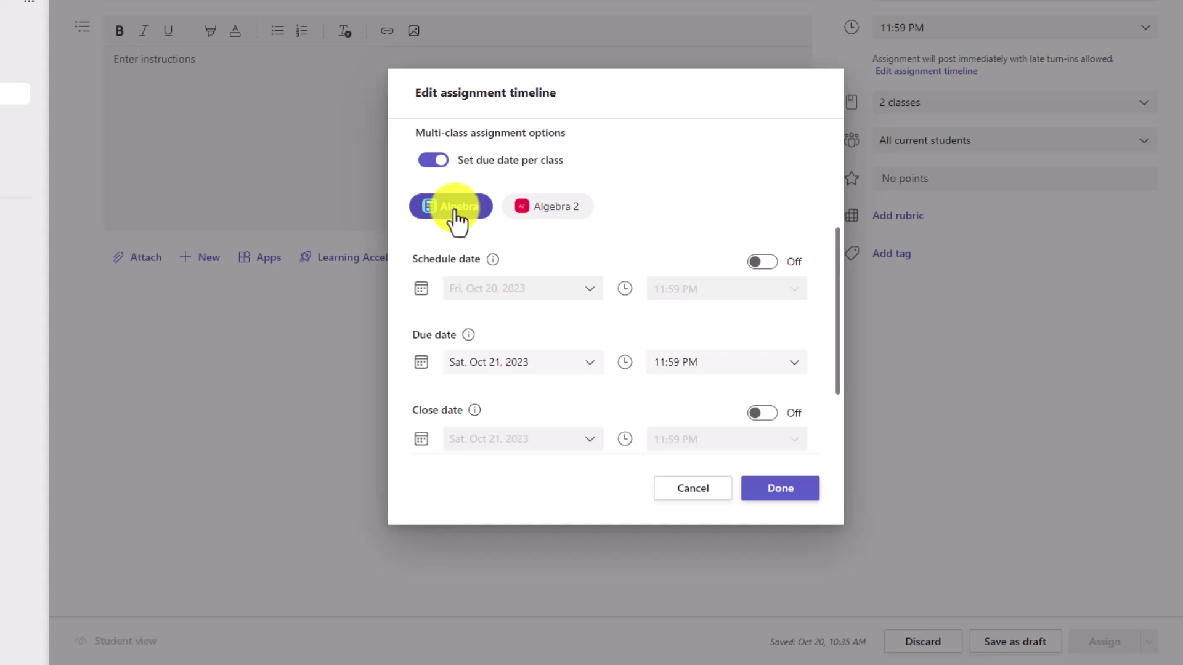
pyautogui.click(589, 362)
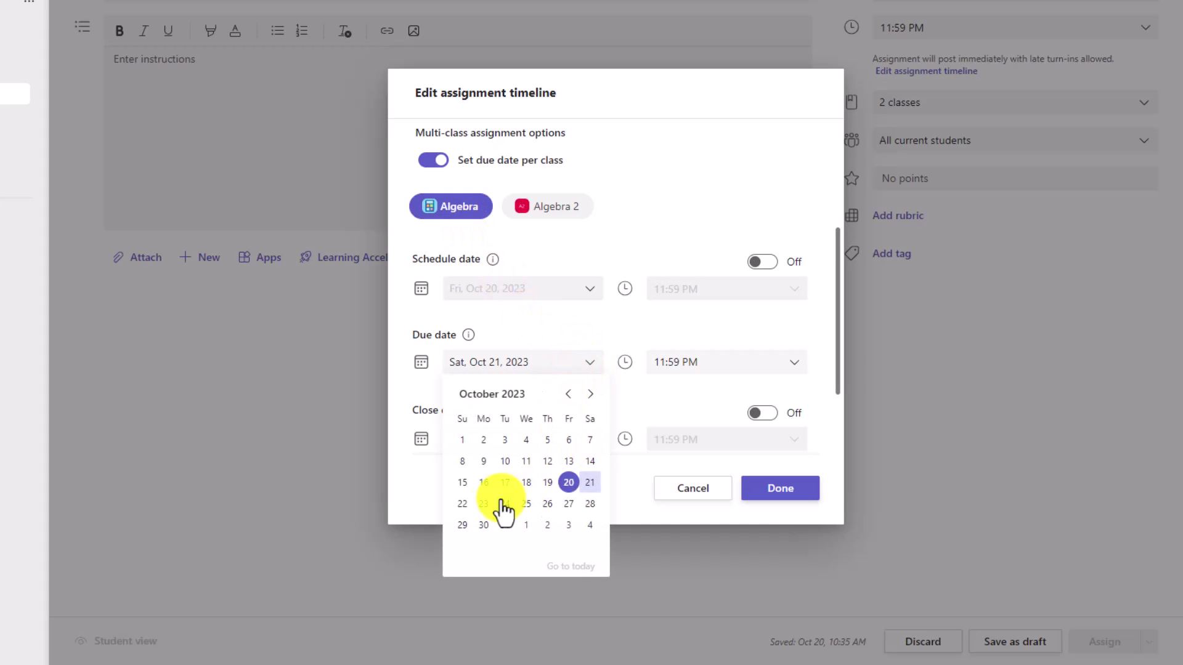
pyautogui.click(483, 503)
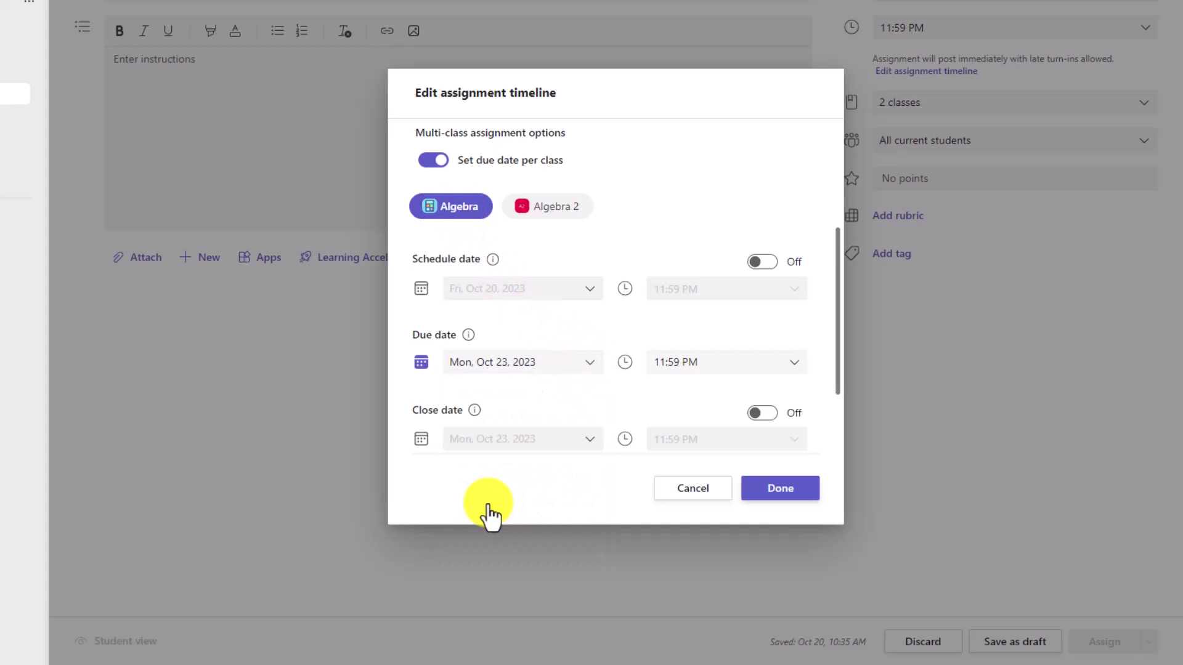
pyautogui.click(794, 363)
pyautogui.scroll(3, 733, 447)
pyautogui.scroll(2, 727, 438)
pyautogui.click(695, 411)
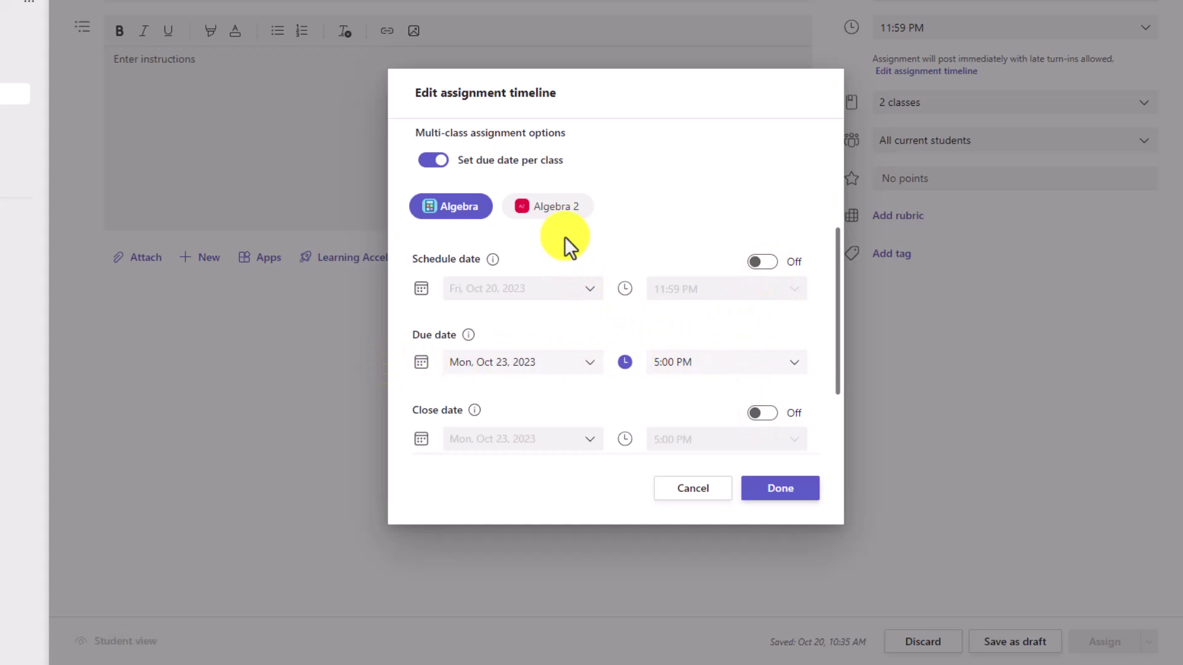
# - Schedule Algebra 2 for Oct 22, due Oct 27, then recheck Algebra's dates
pyautogui.click(551, 209)
pyautogui.click(763, 262)
pyautogui.click(593, 297)
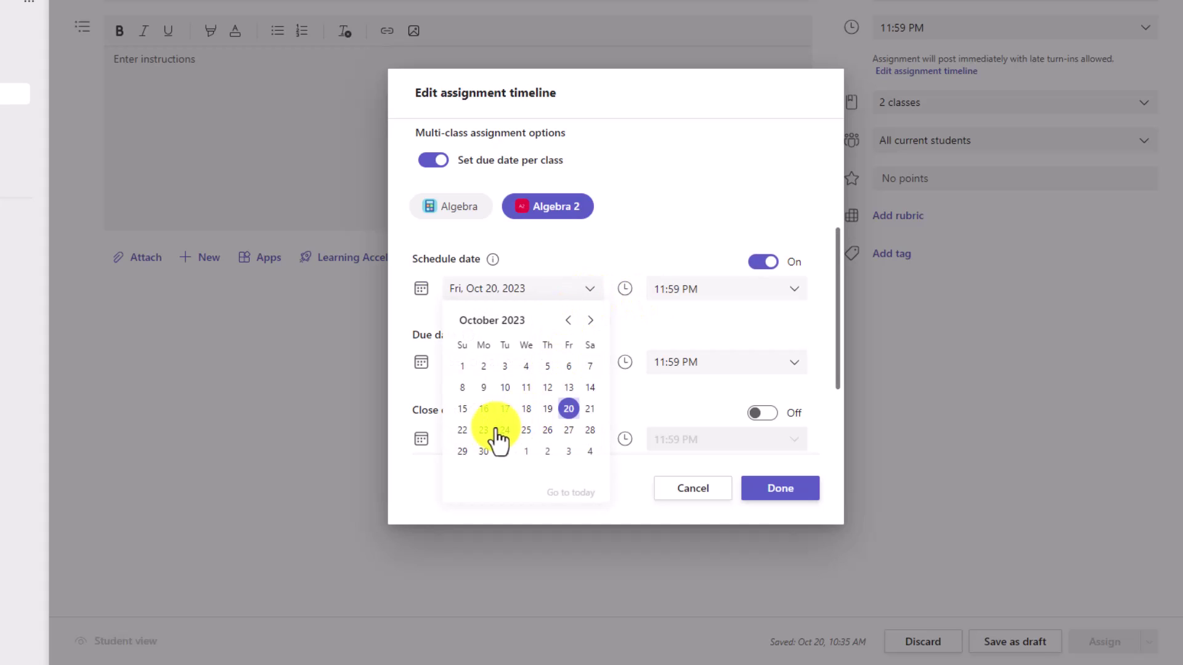
pyautogui.click(463, 430)
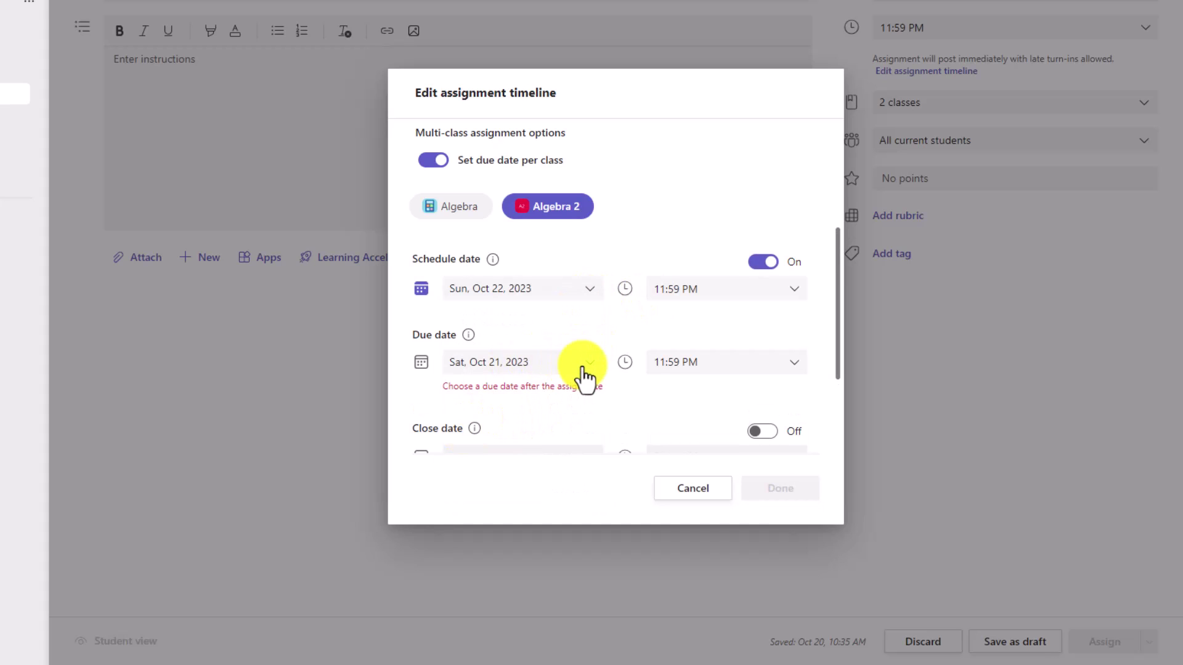
pyautogui.click(585, 366)
pyautogui.click(568, 502)
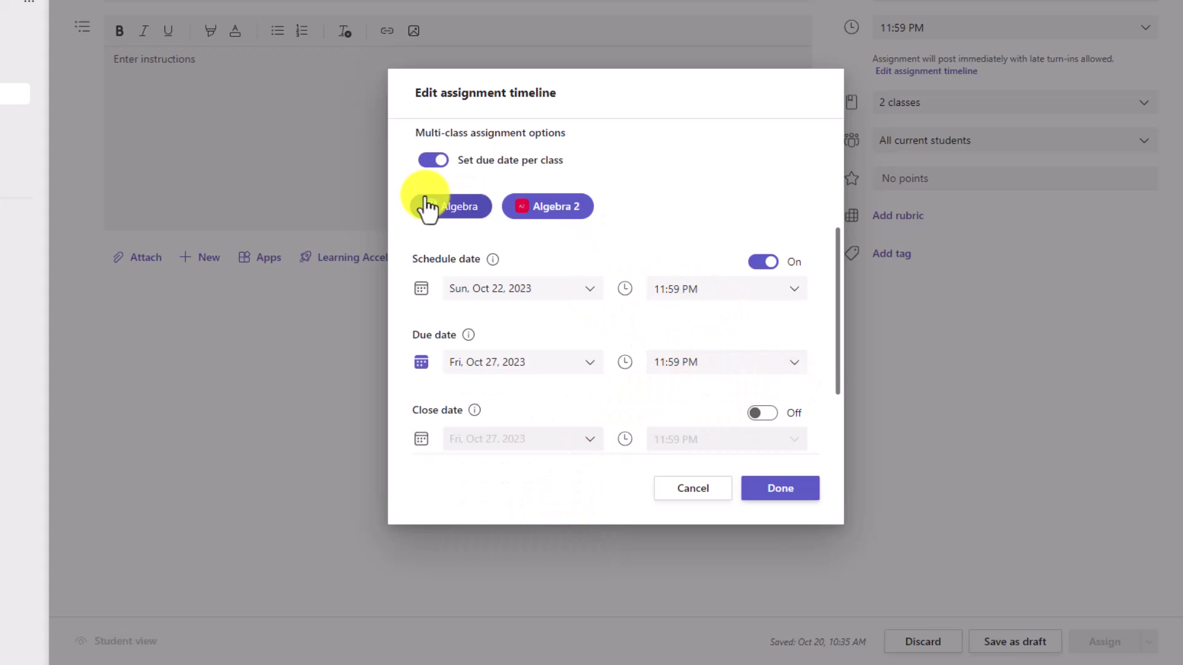
pyautogui.click(452, 206)
pyautogui.click(542, 210)
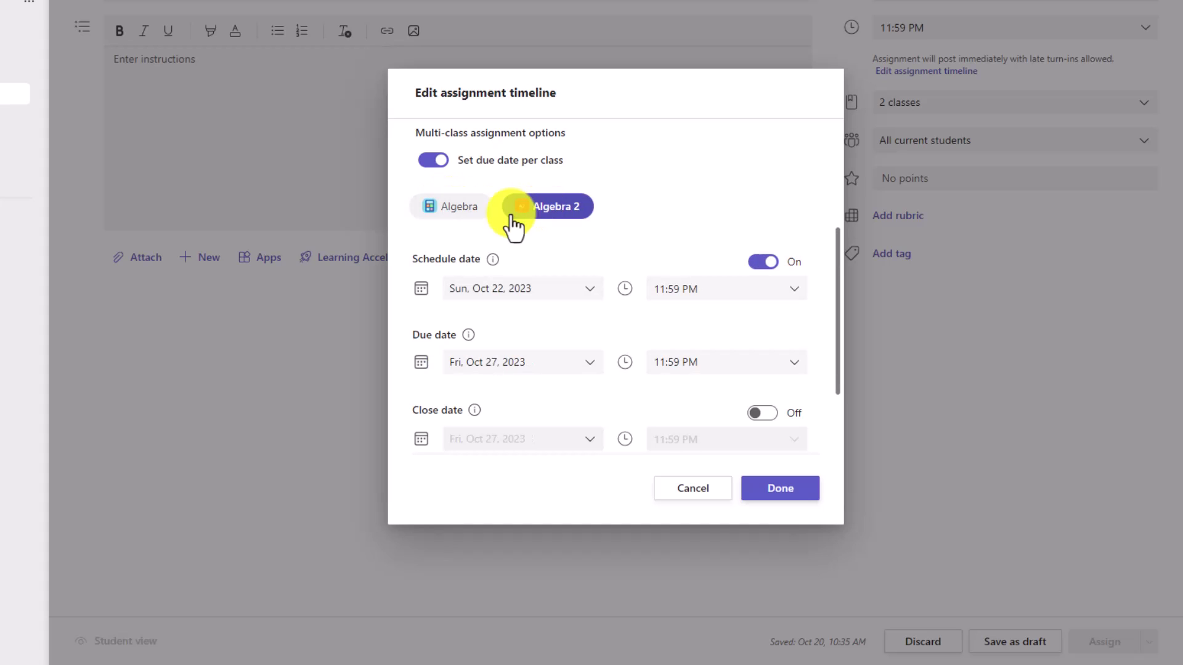
pyautogui.click(456, 212)
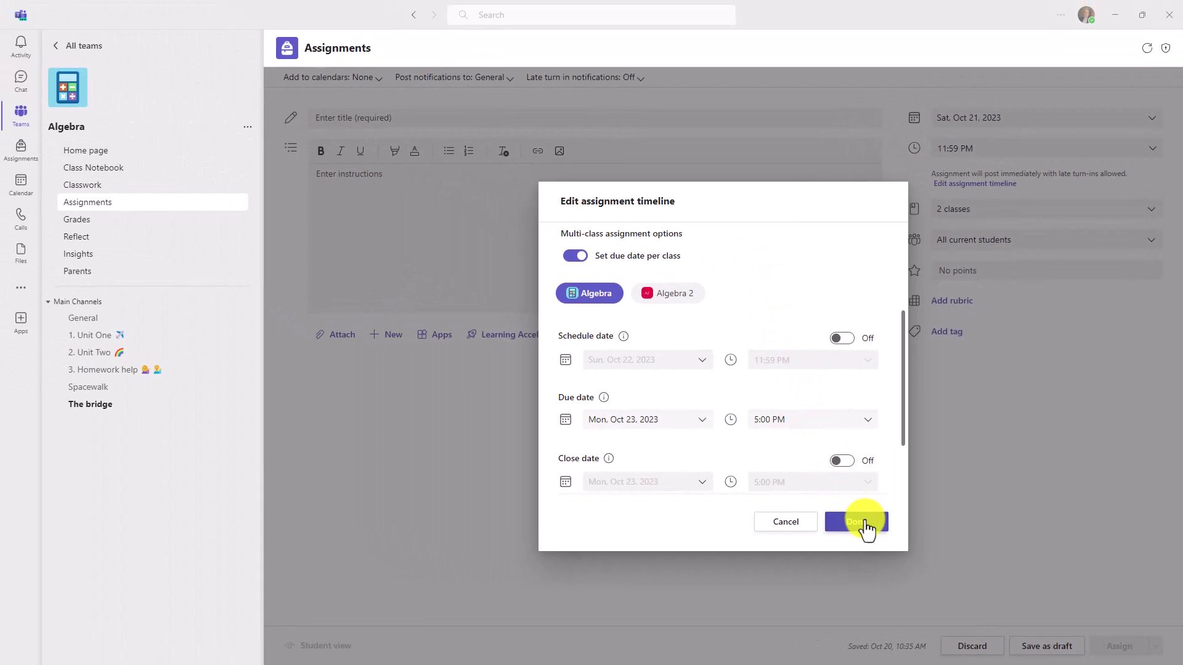
# - Confirm the per-class timeline, then start a quiz assignment with a new Forms Class quiz
pyautogui.click(863, 521)
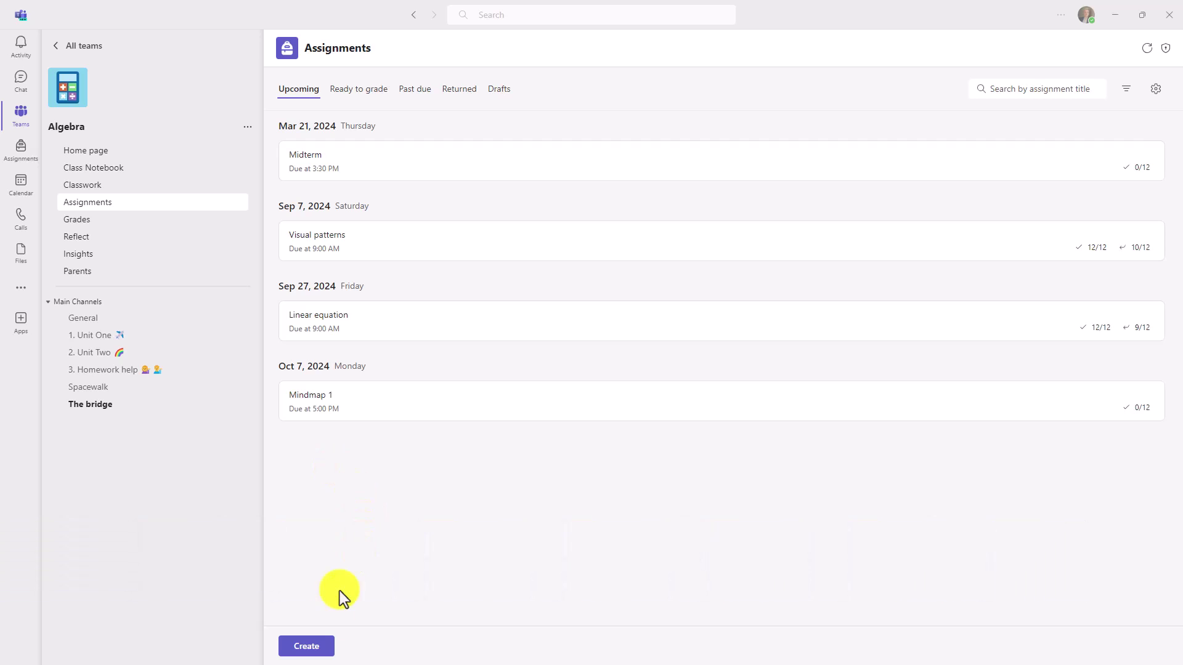
pyautogui.click(313, 650)
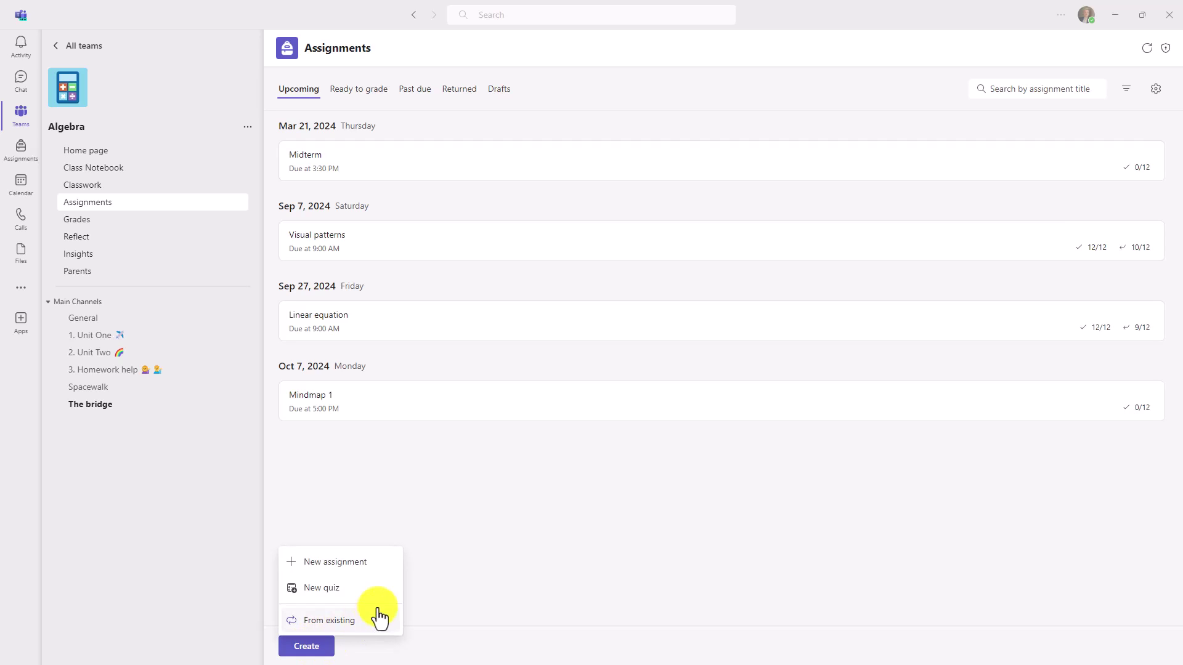
pyautogui.click(323, 588)
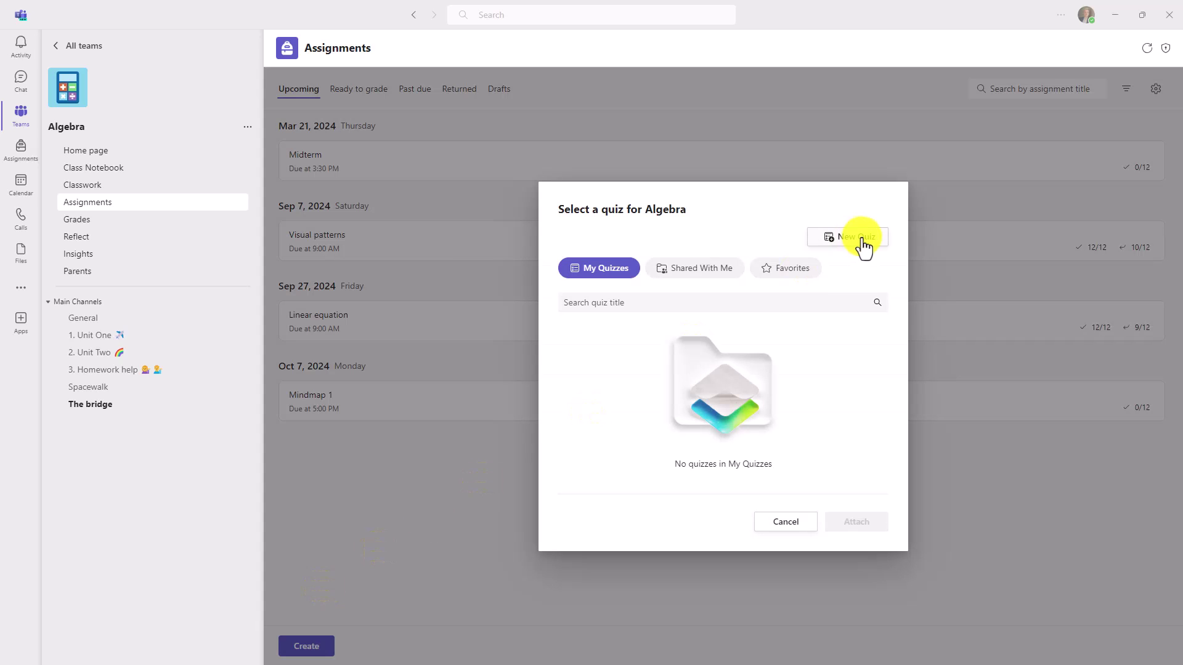
pyautogui.click(861, 239)
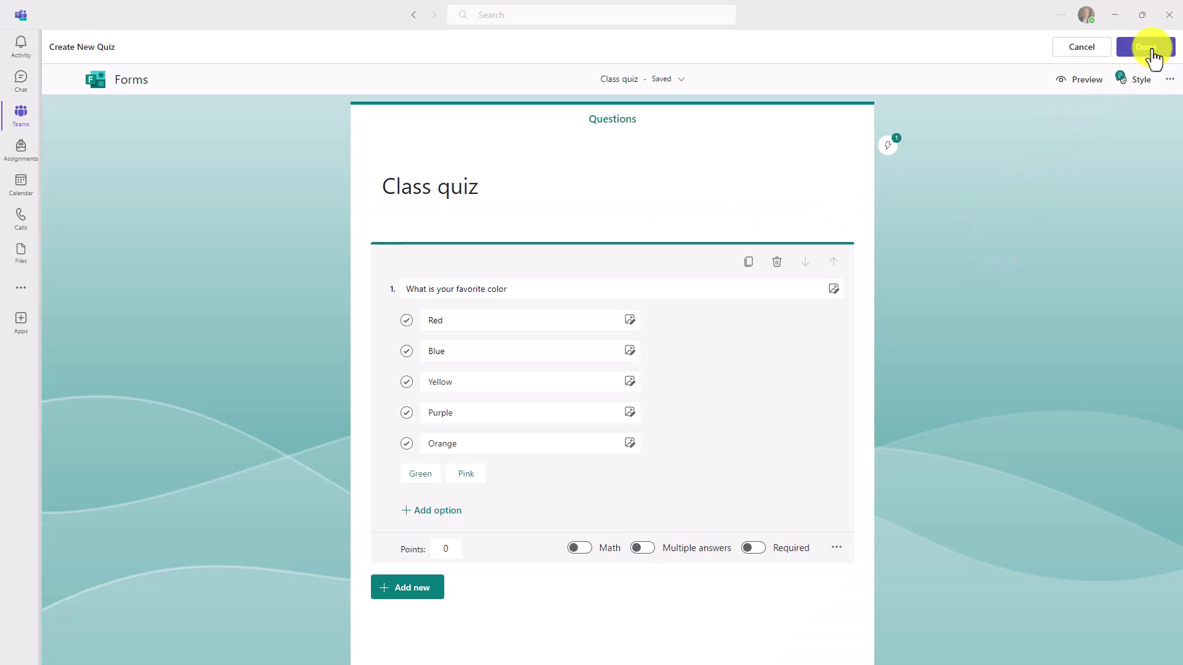
pyautogui.click(1148, 44)
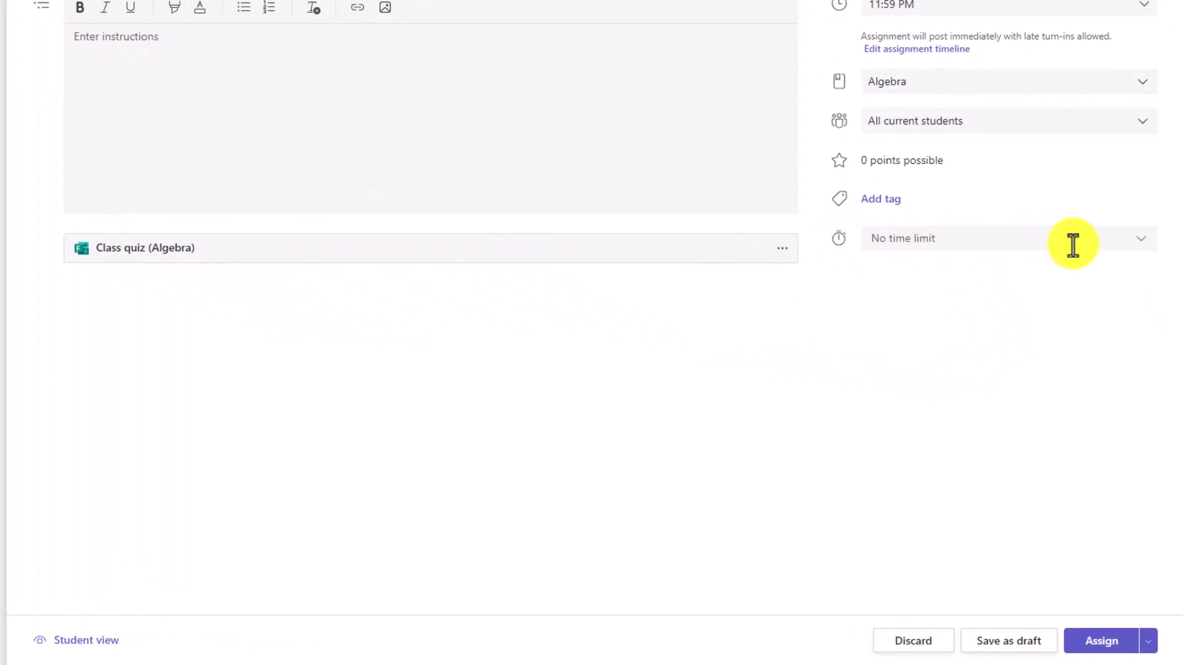
# - Set the Class quiz time limit to 15 minutes
pyautogui.click(1140, 242)
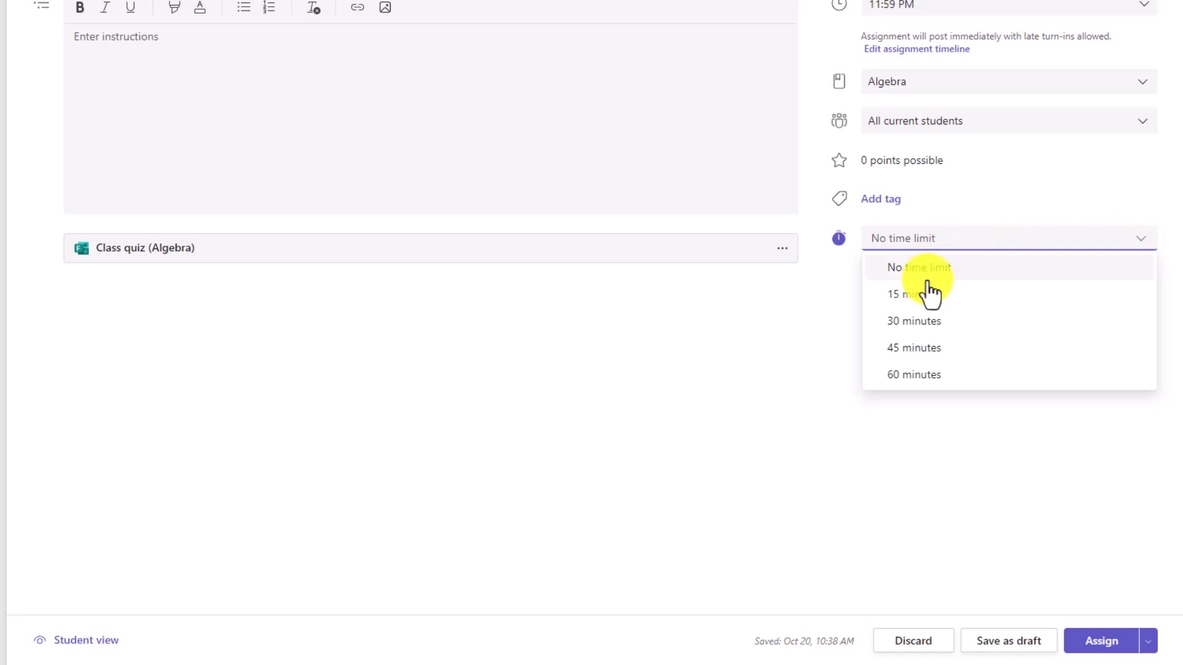
pyautogui.click(928, 295)
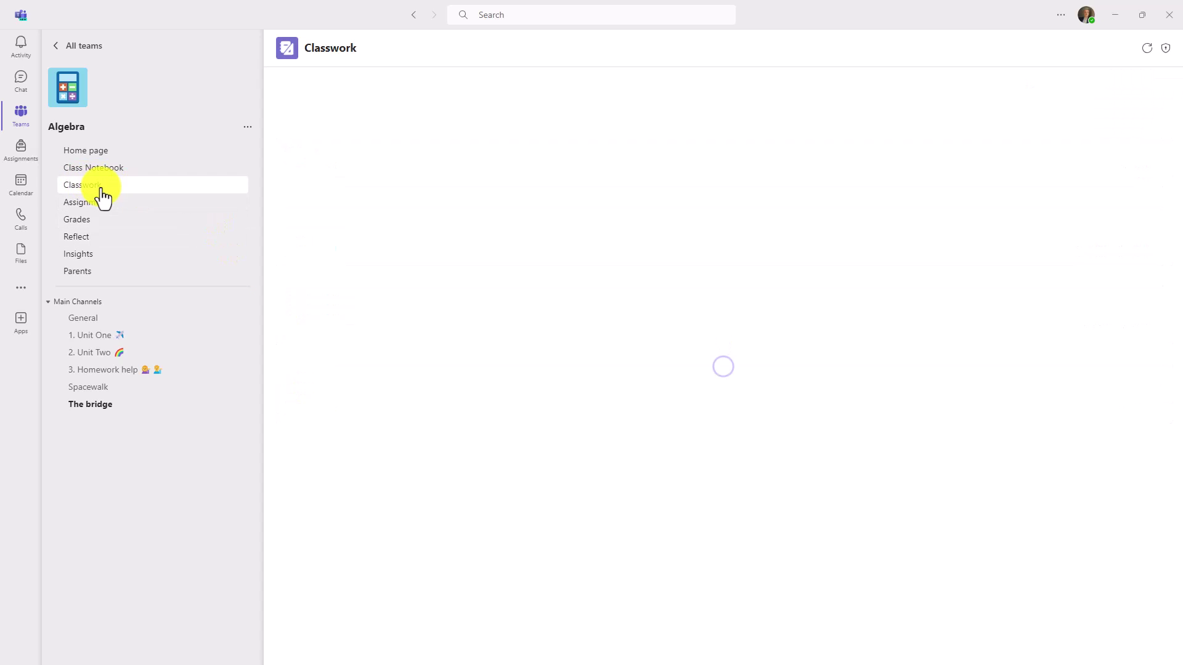
# - Add a Unit 1 module to Classwork and bring up its Class Notebook resource options
pyautogui.click(313, 641)
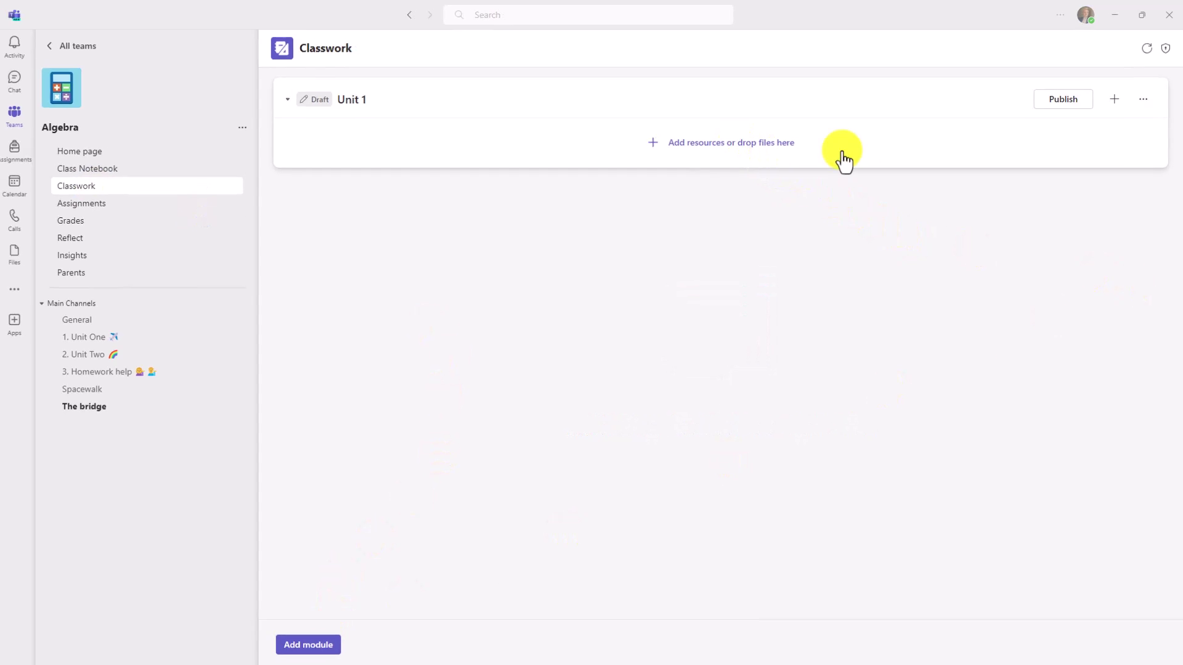
pyautogui.click(1114, 99)
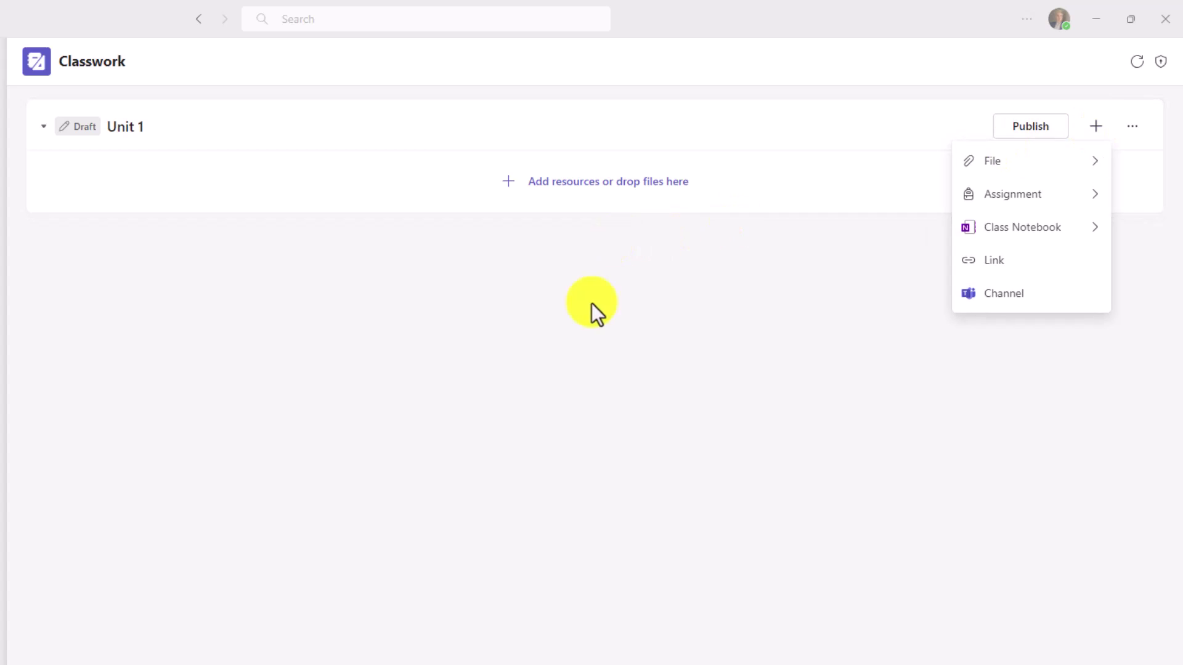
pyautogui.click(582, 208)
pyautogui.click(566, 187)
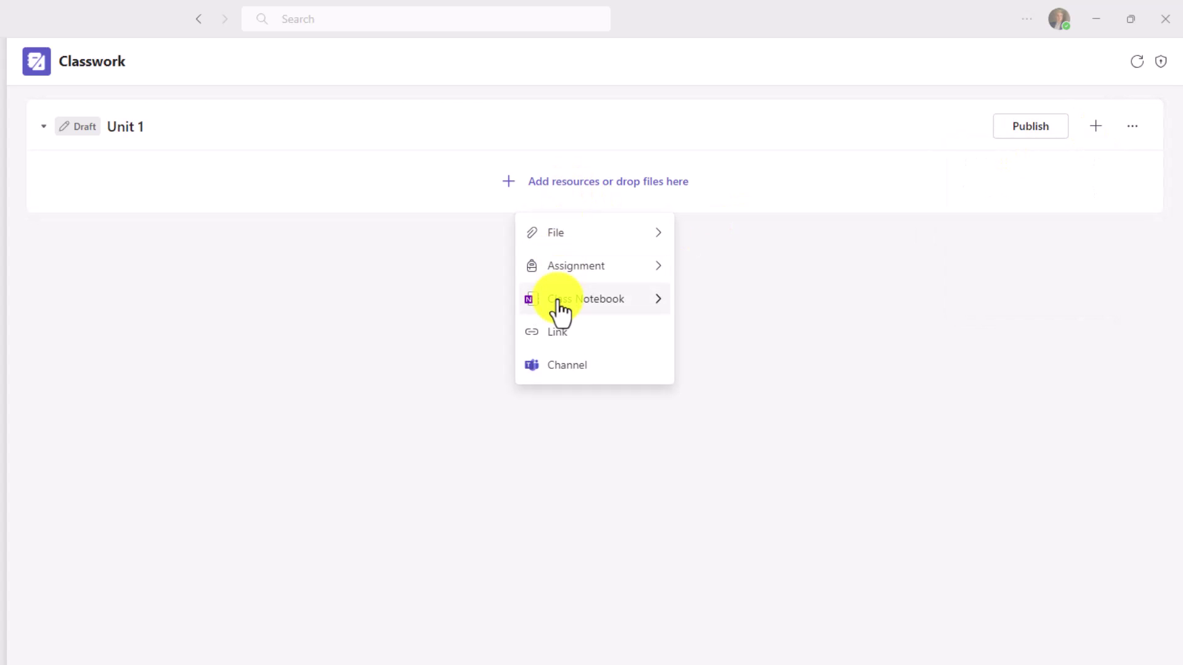
pyautogui.moveTo(559, 302)
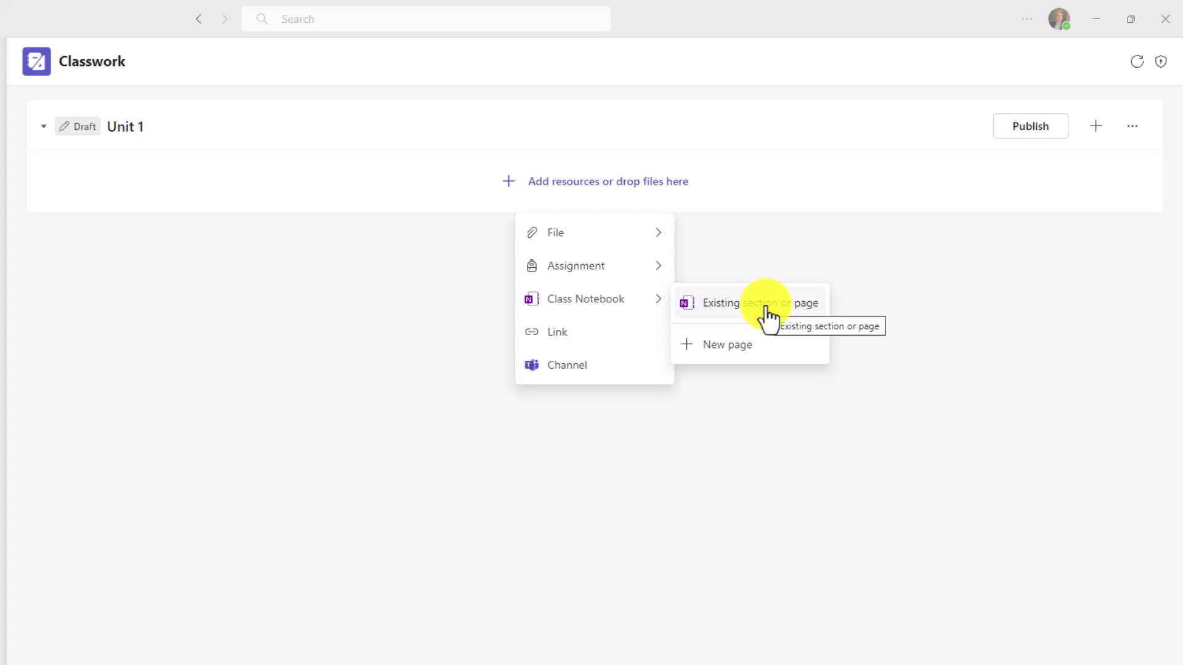
# - Attach the Class Notebook's whole Handouts section to the Unit 1 module
pyautogui.click(768, 317)
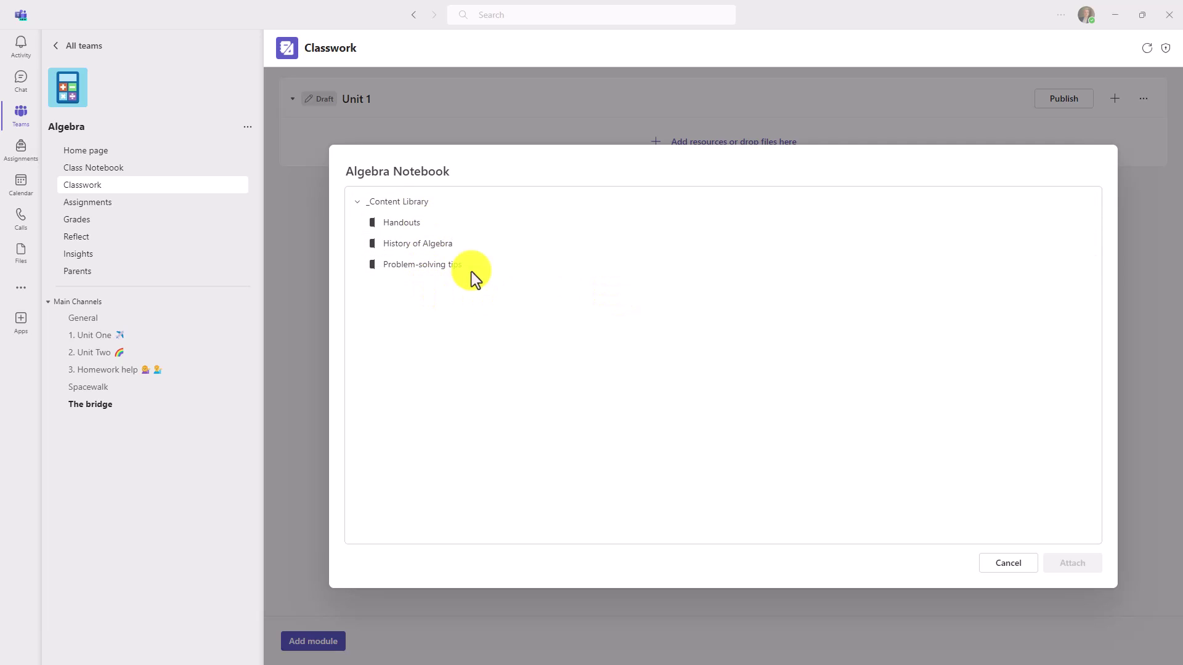
pyautogui.click(401, 224)
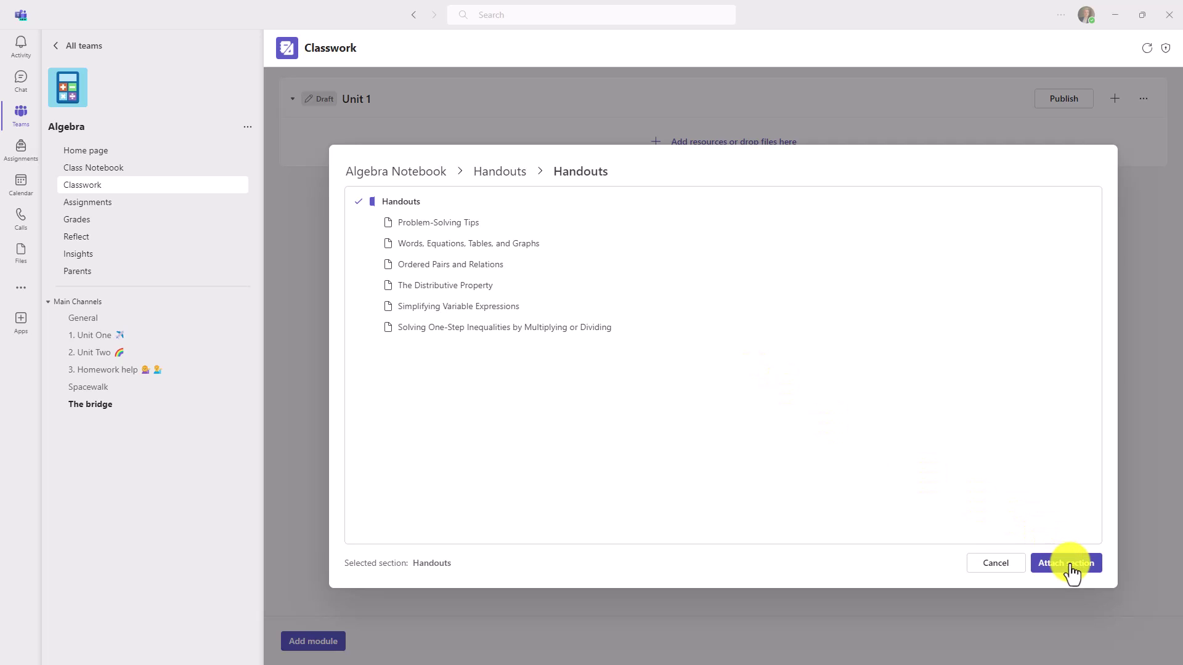
pyautogui.click(411, 266)
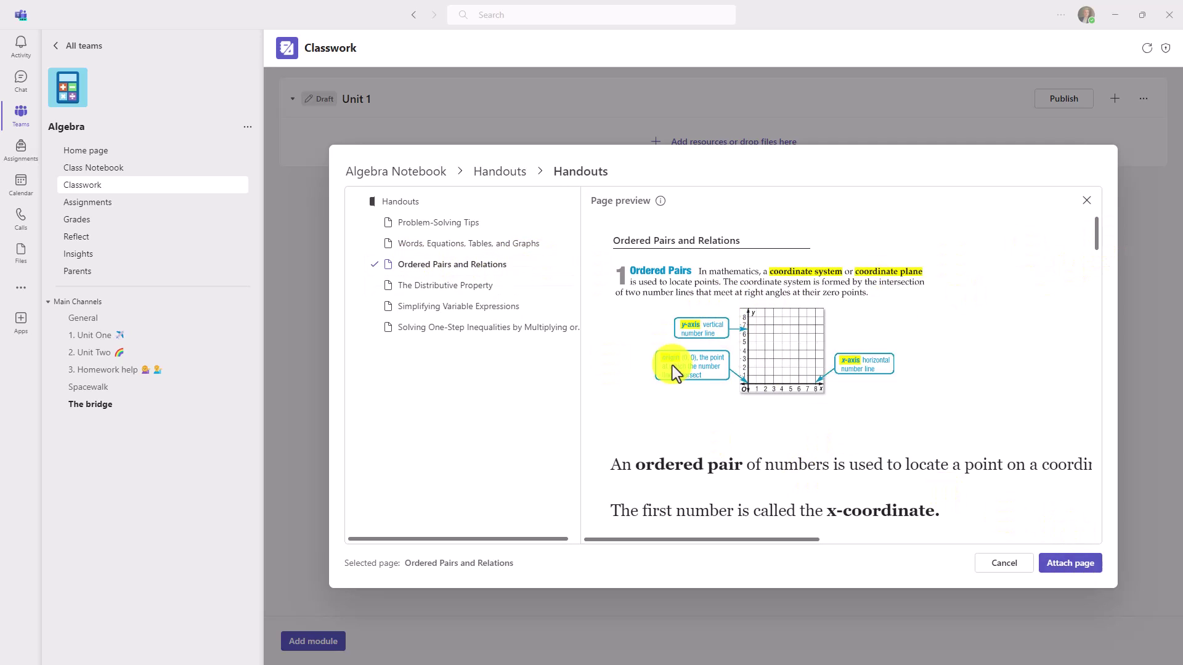
pyautogui.click(453, 264)
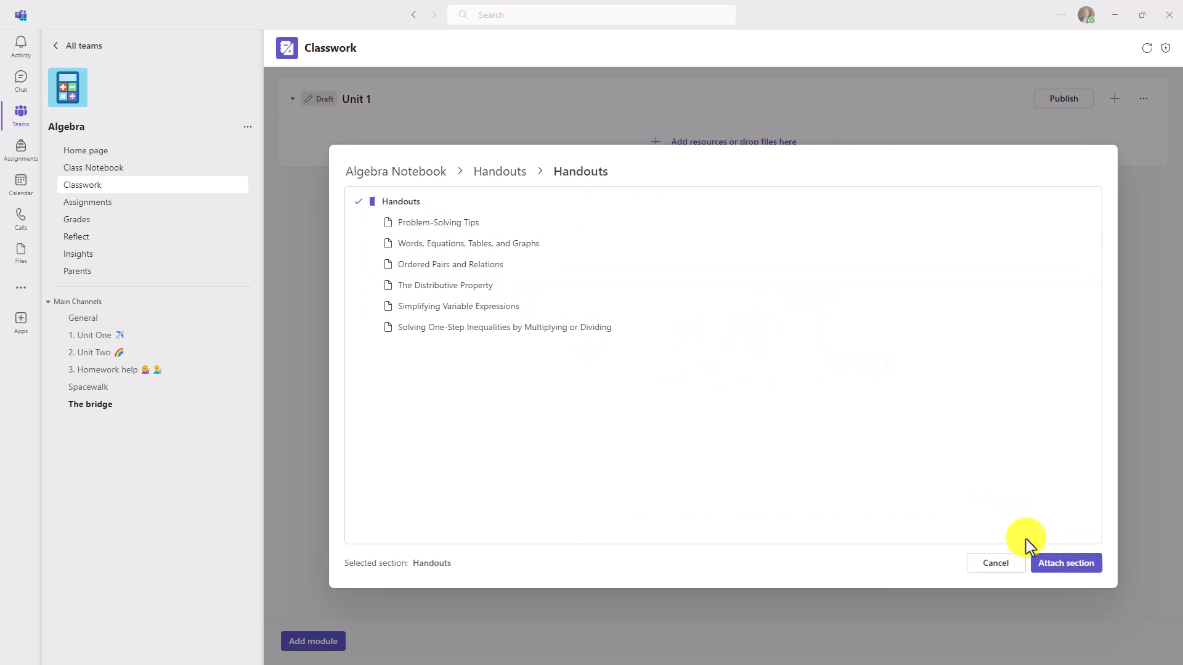
pyautogui.click(1081, 573)
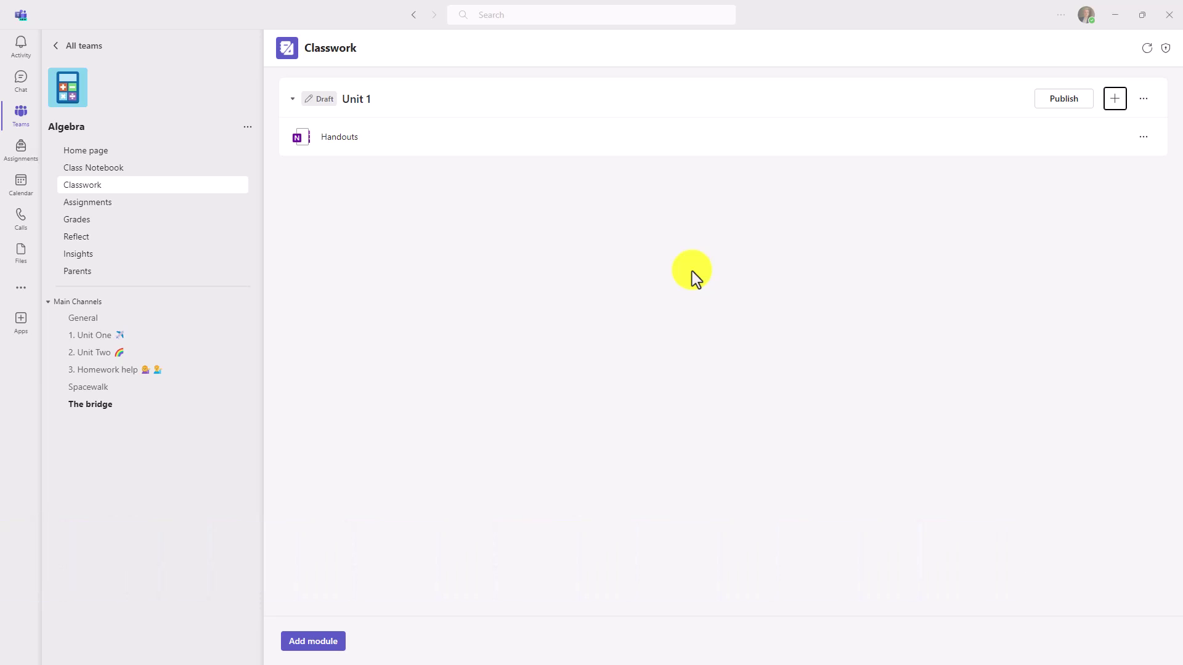
# - Start a new blank Algebra assignment and attach content from the Class Notebook
pyautogui.click(92, 205)
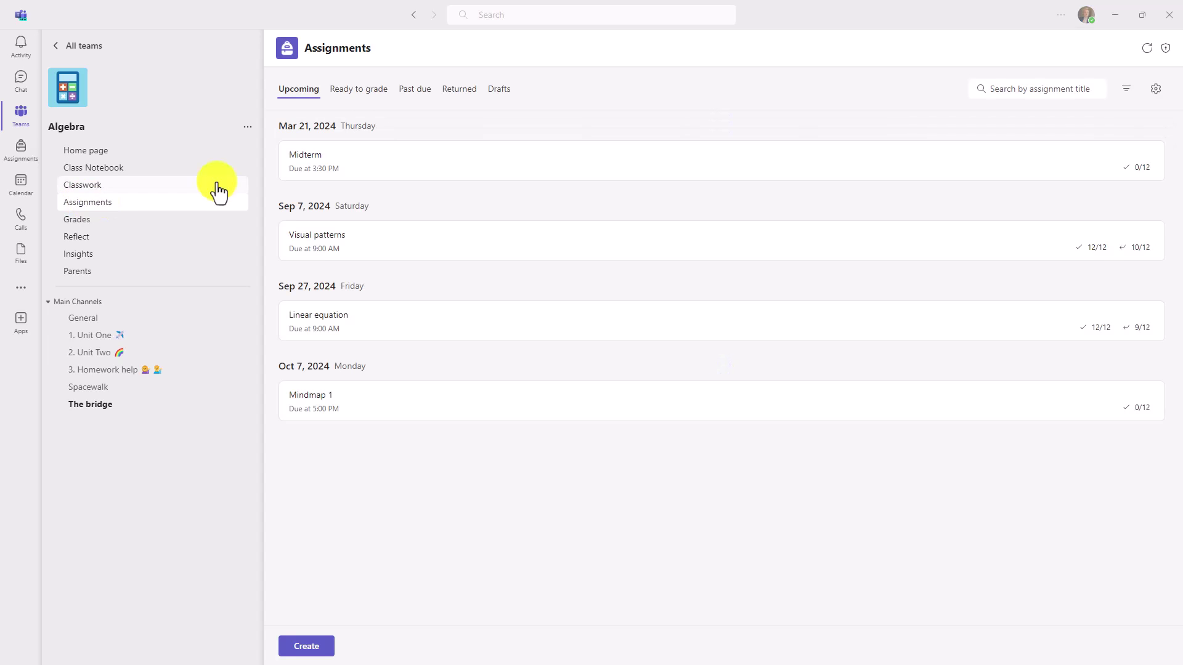
pyautogui.click(320, 637)
pyautogui.click(343, 565)
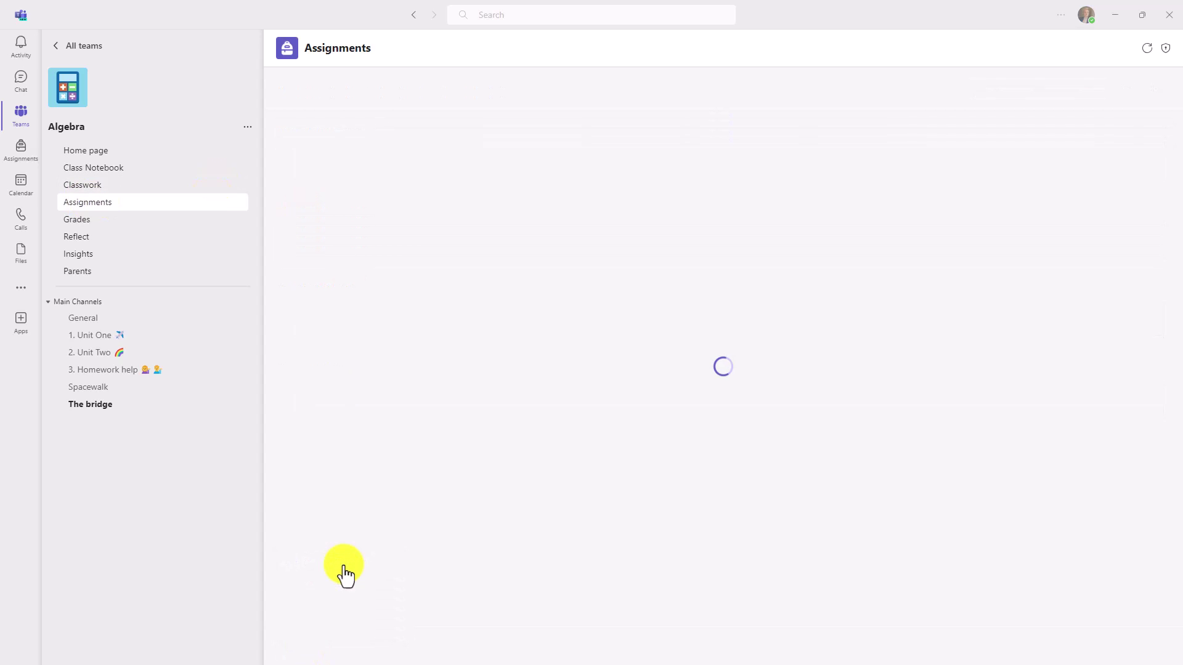
pyautogui.click(343, 335)
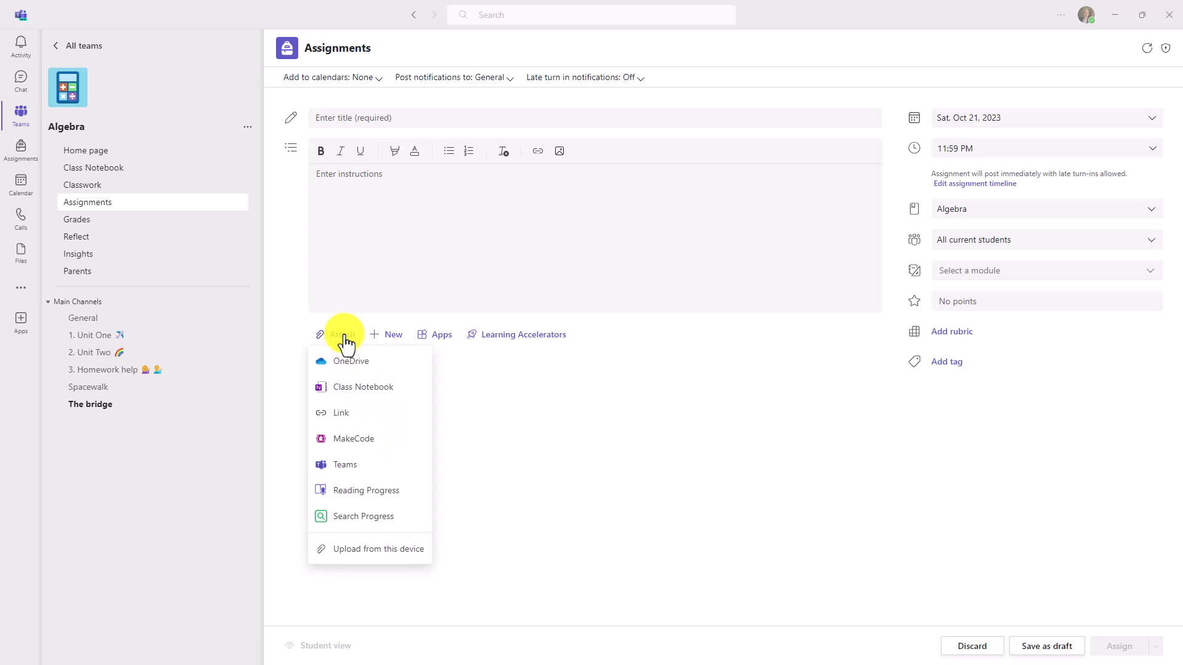
pyautogui.click(372, 391)
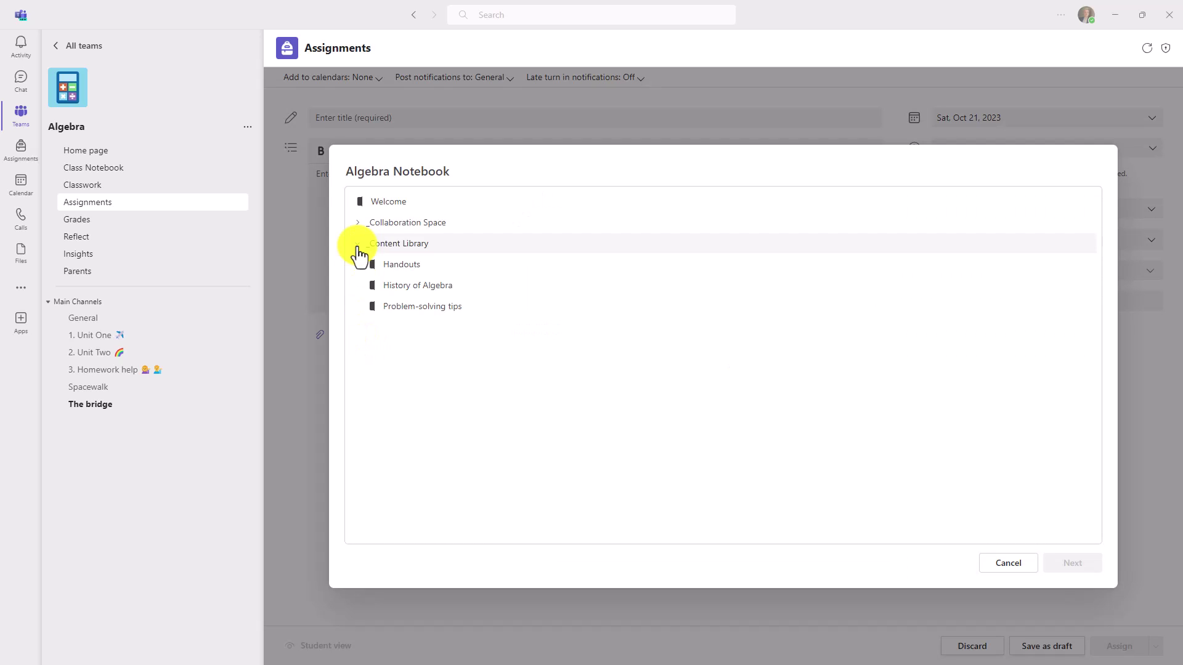
# - Choose the Coefficients page in History of Algebra, then cancel when no sections are available
pyautogui.click(419, 286)
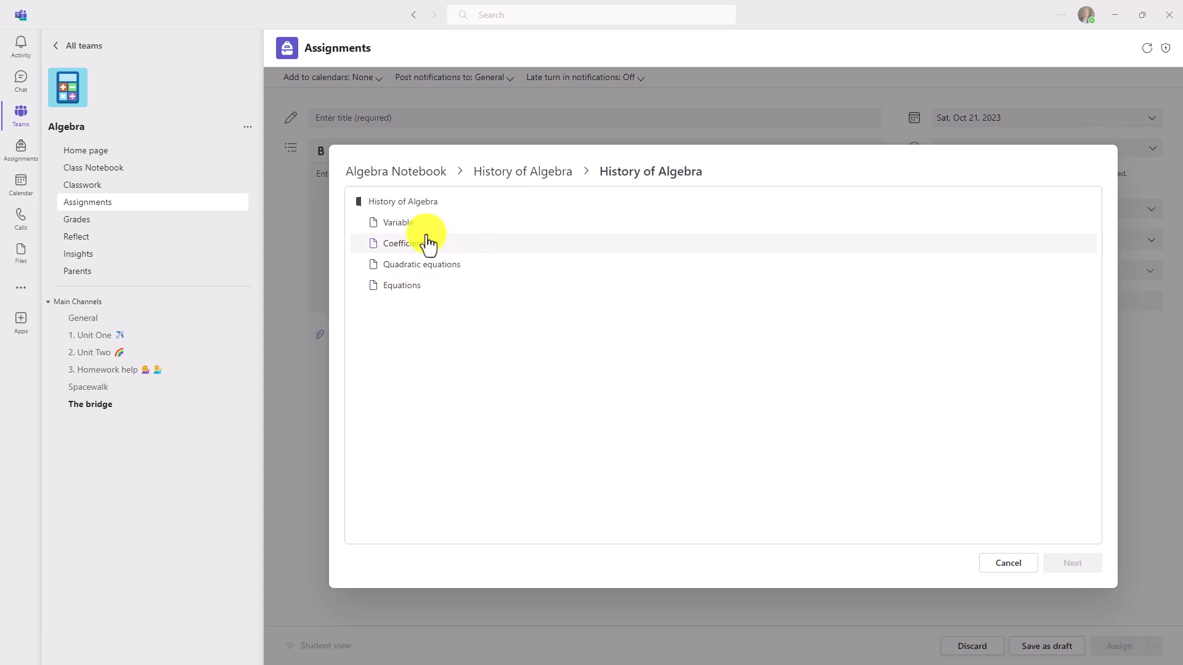
pyautogui.click(407, 231)
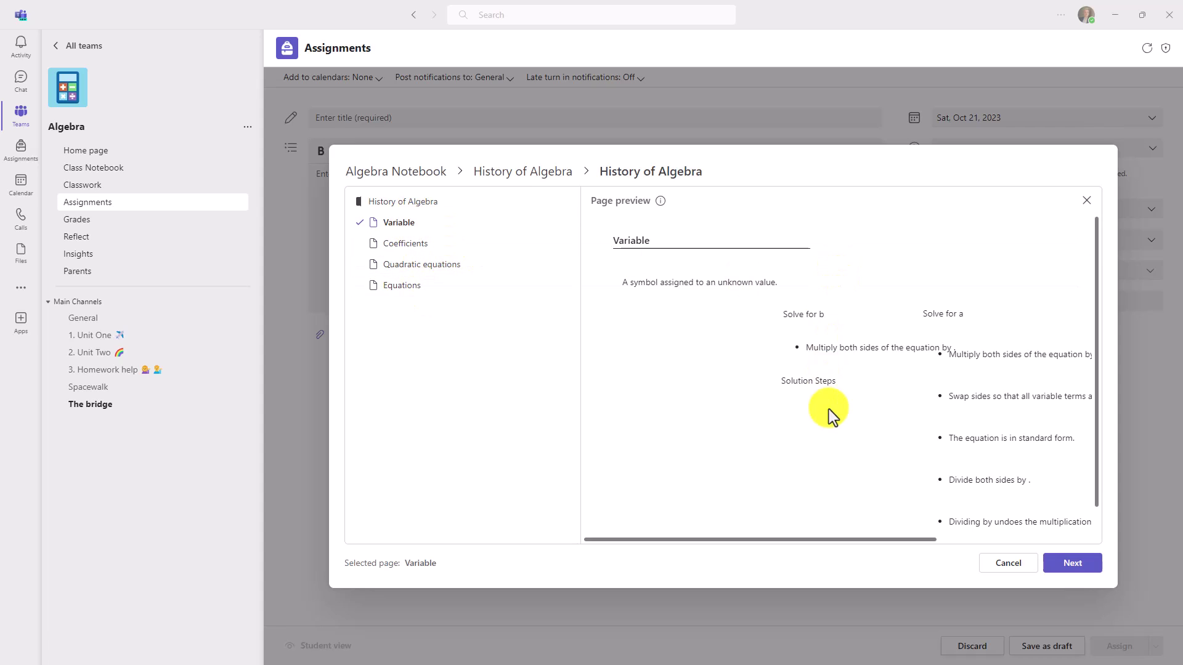
pyautogui.click(416, 245)
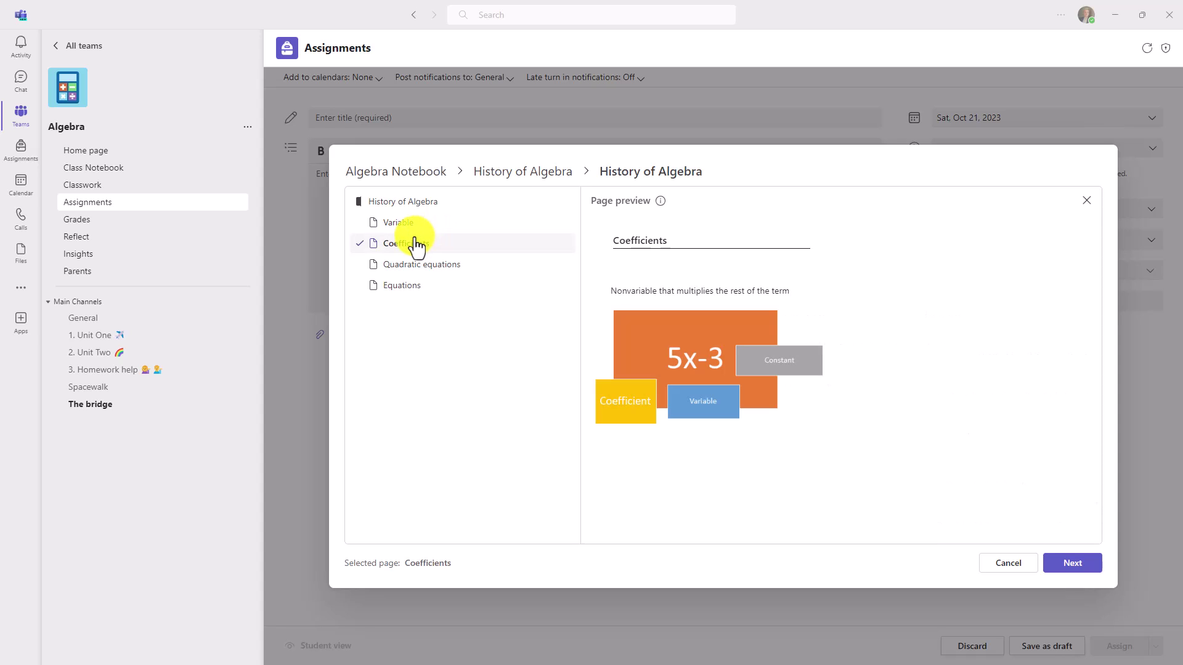
pyautogui.click(435, 267)
pyautogui.click(408, 288)
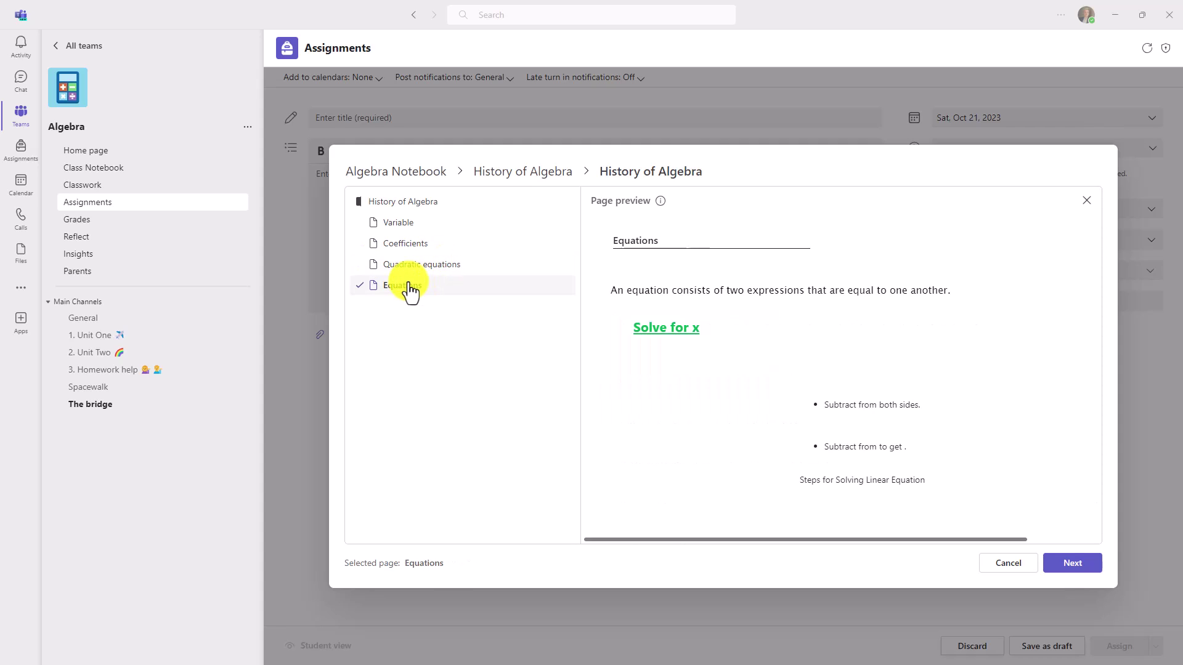
pyautogui.click(407, 244)
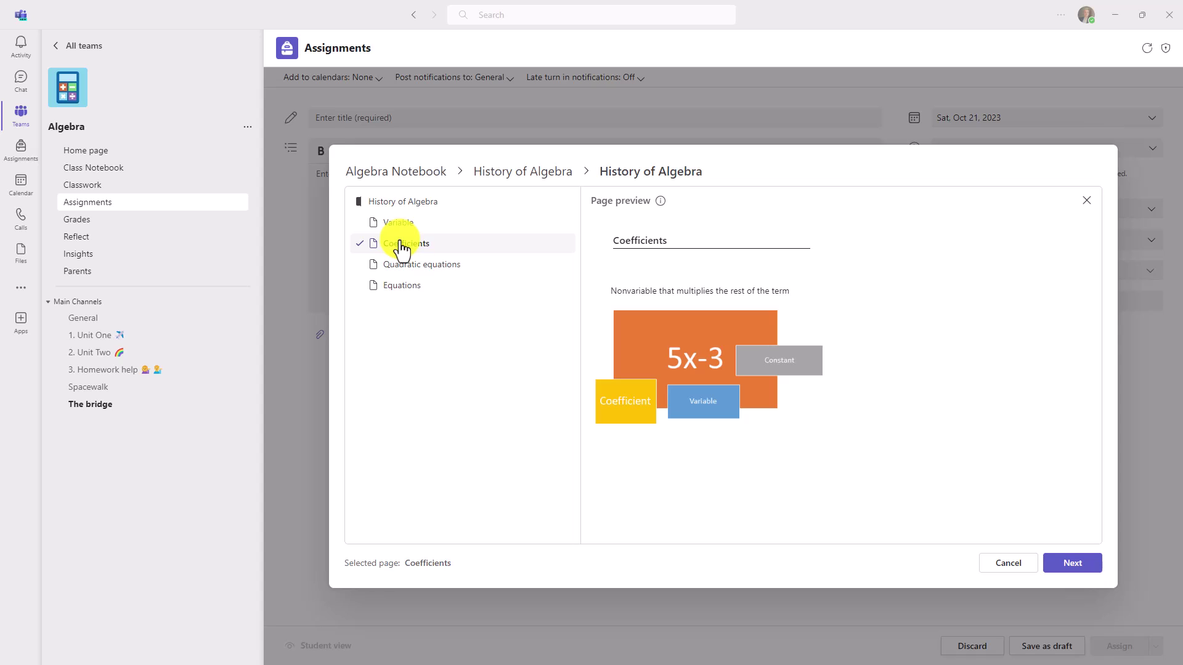
pyautogui.click(1070, 563)
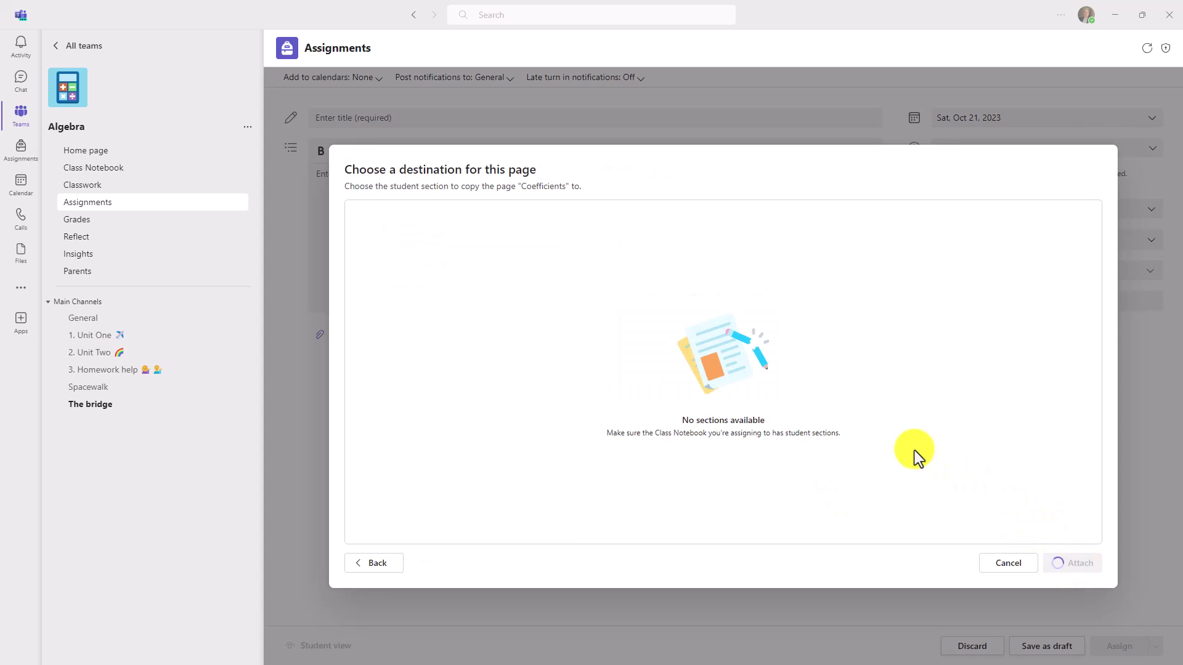
pyautogui.click(1016, 573)
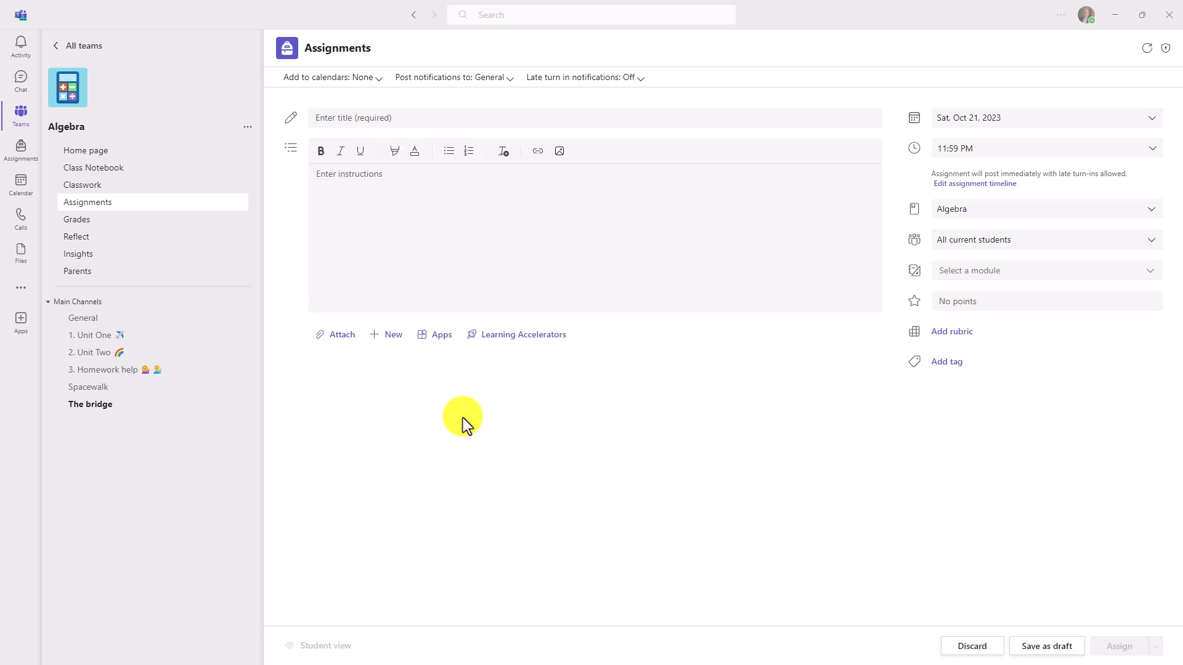
# - Start a video recording for the assignment with the EDU Galaxy backdrop
pyautogui.click(391, 338)
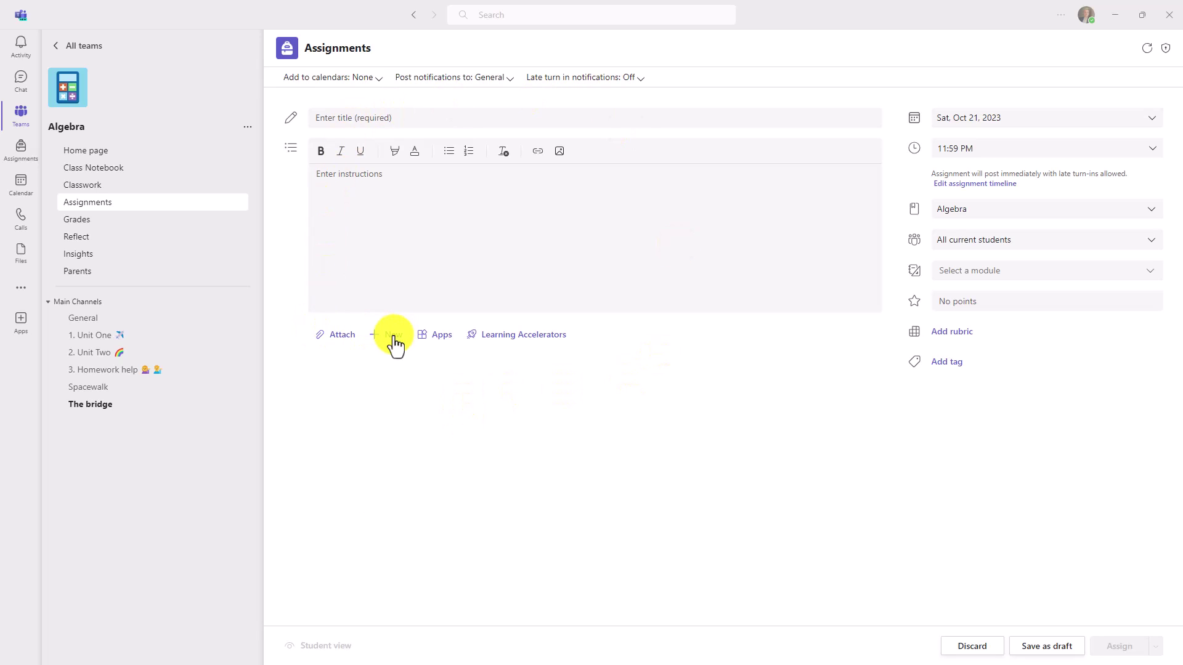
pyautogui.click(428, 466)
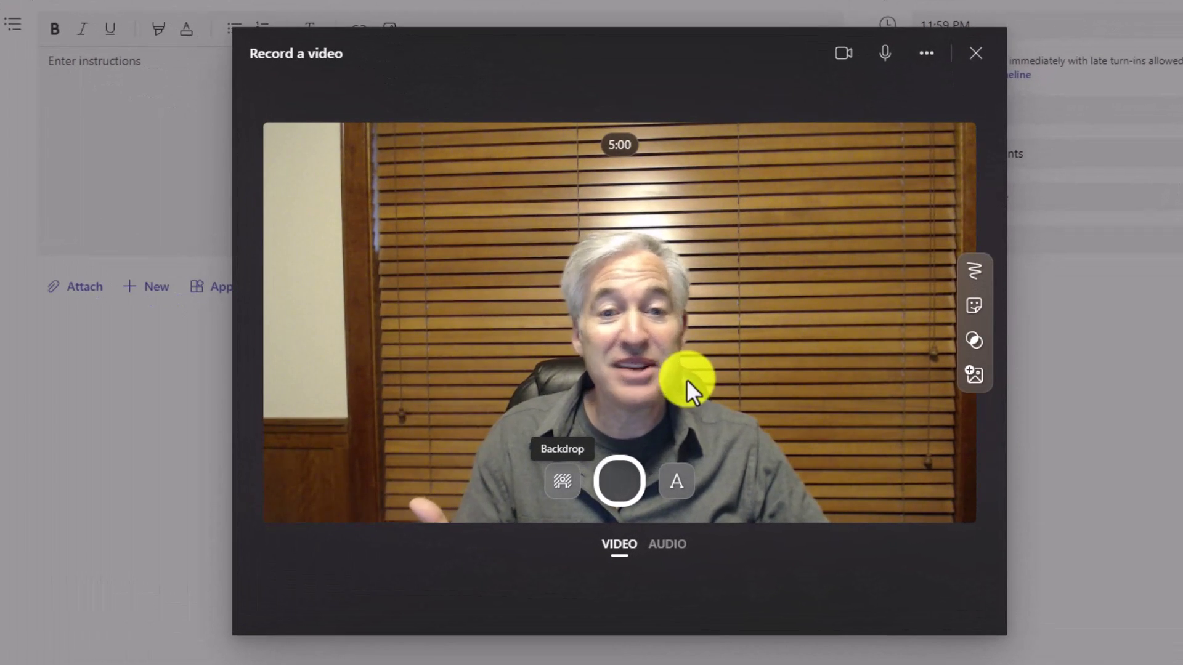
pyautogui.click(562, 481)
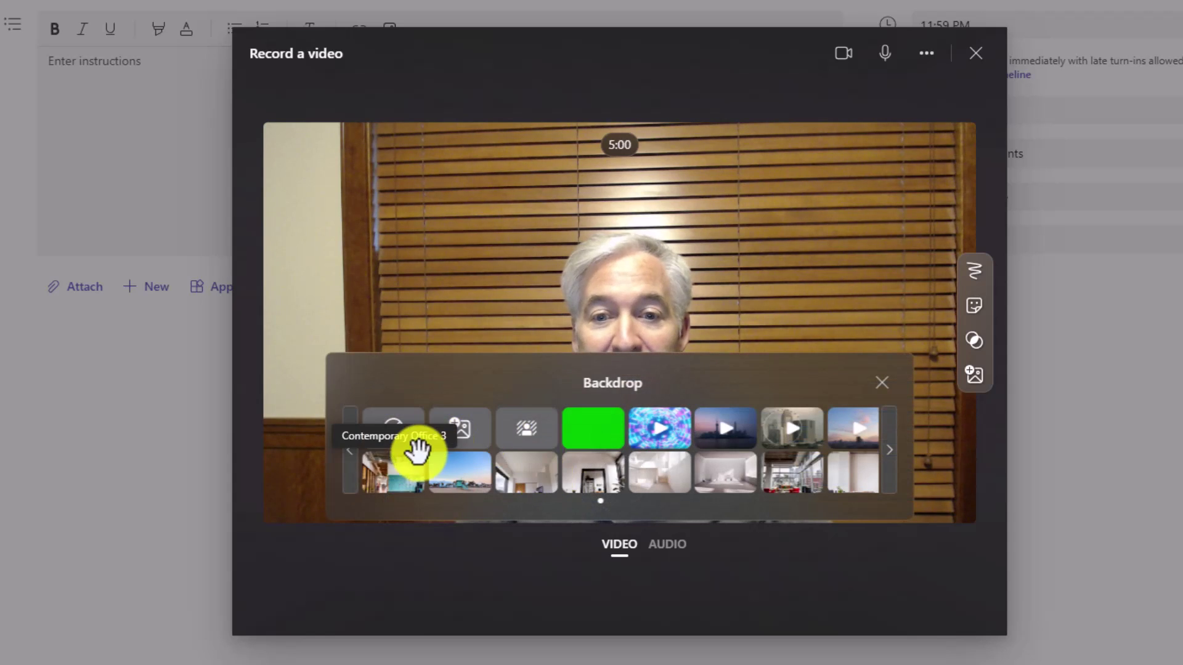
pyautogui.click(397, 474)
pyautogui.click(890, 470)
pyautogui.click(586, 477)
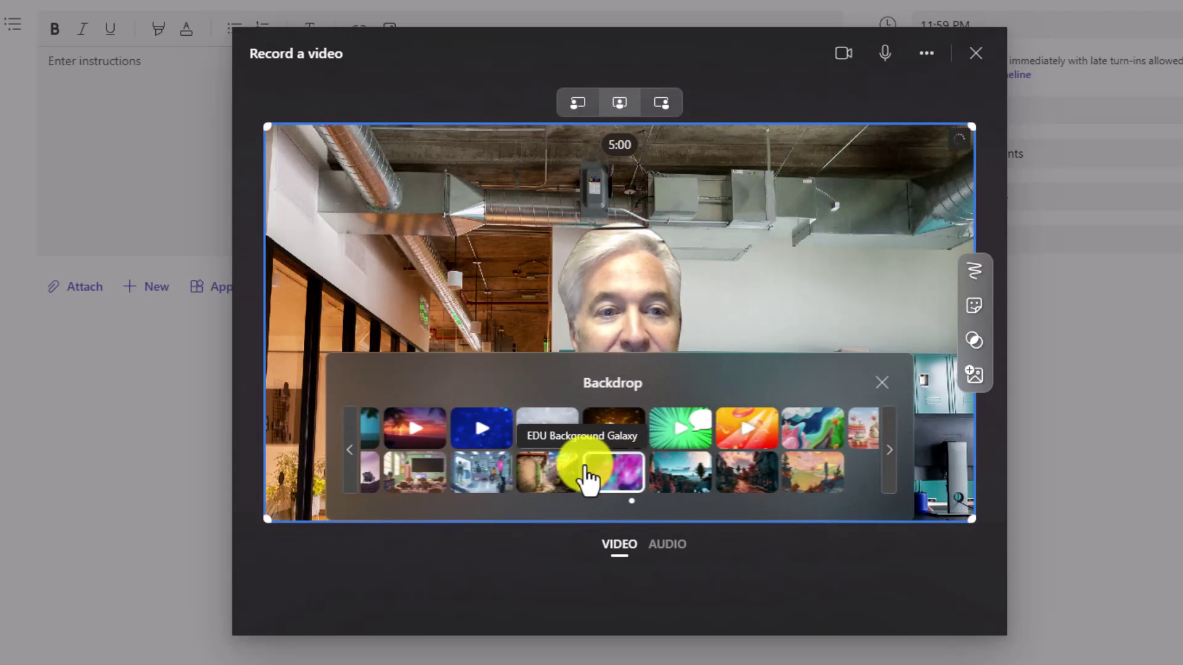
# - Add a grinning emoji sticker at the top right and place the presenter bottom-left
pyautogui.click(975, 311)
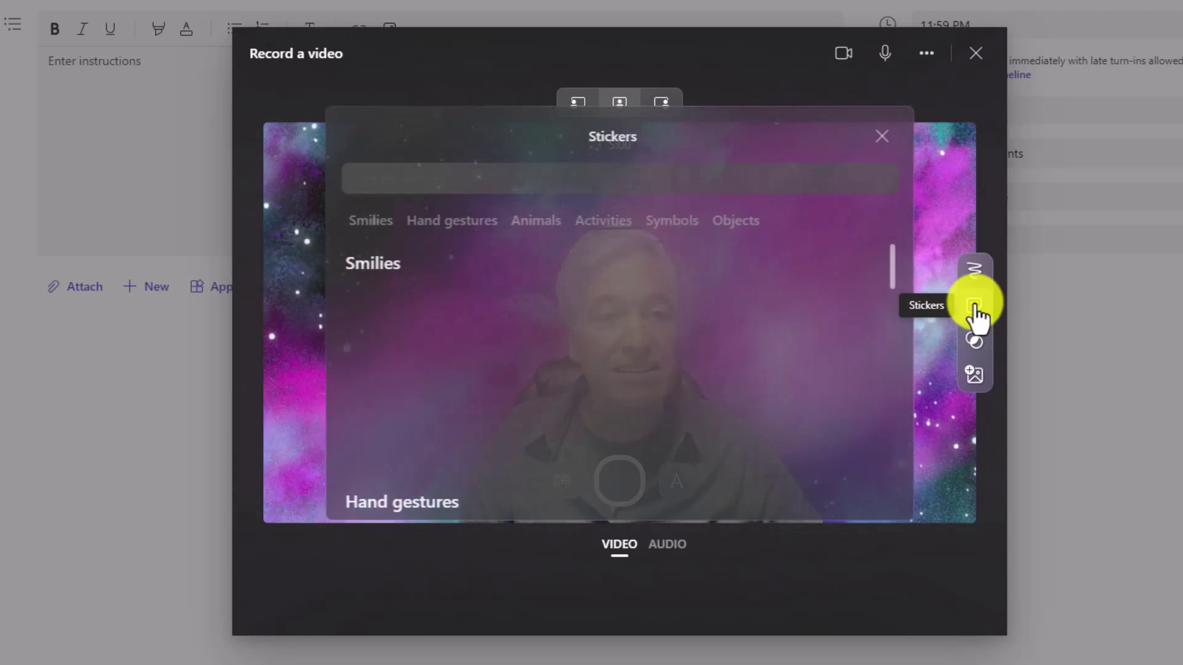
pyautogui.click(380, 311)
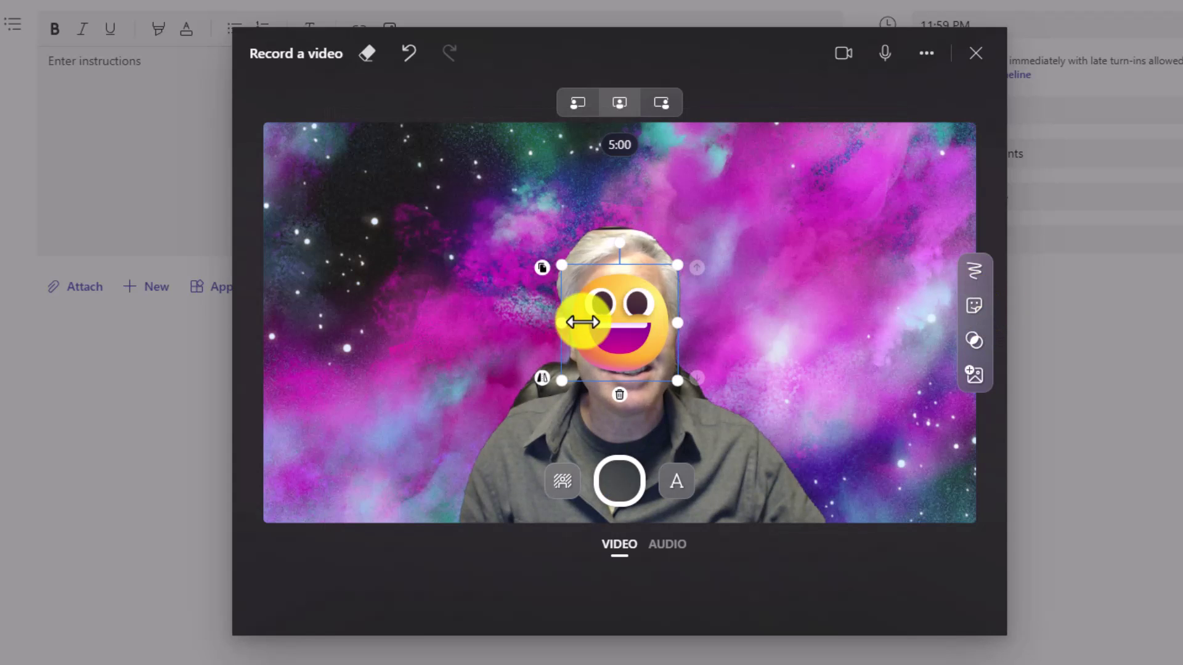
pyautogui.moveTo(596, 338)
pyautogui.mouseDown()
pyautogui.moveTo(807, 271)
pyautogui.moveTo(858, 223)
pyautogui.mouseUp()
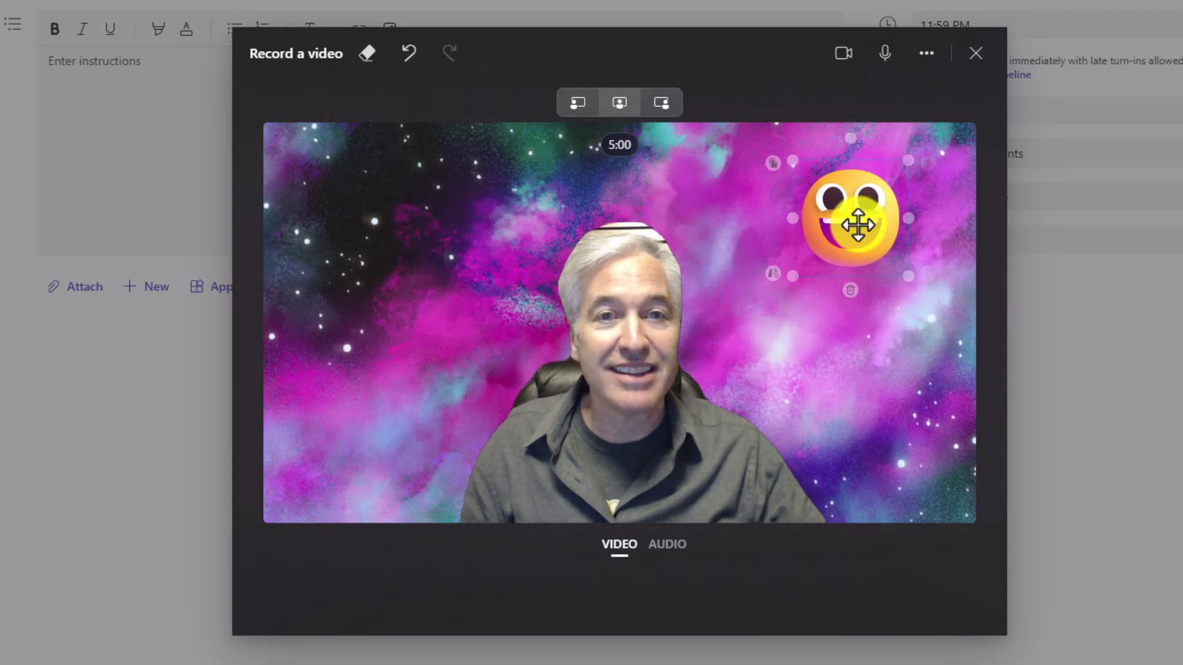
pyautogui.click(663, 106)
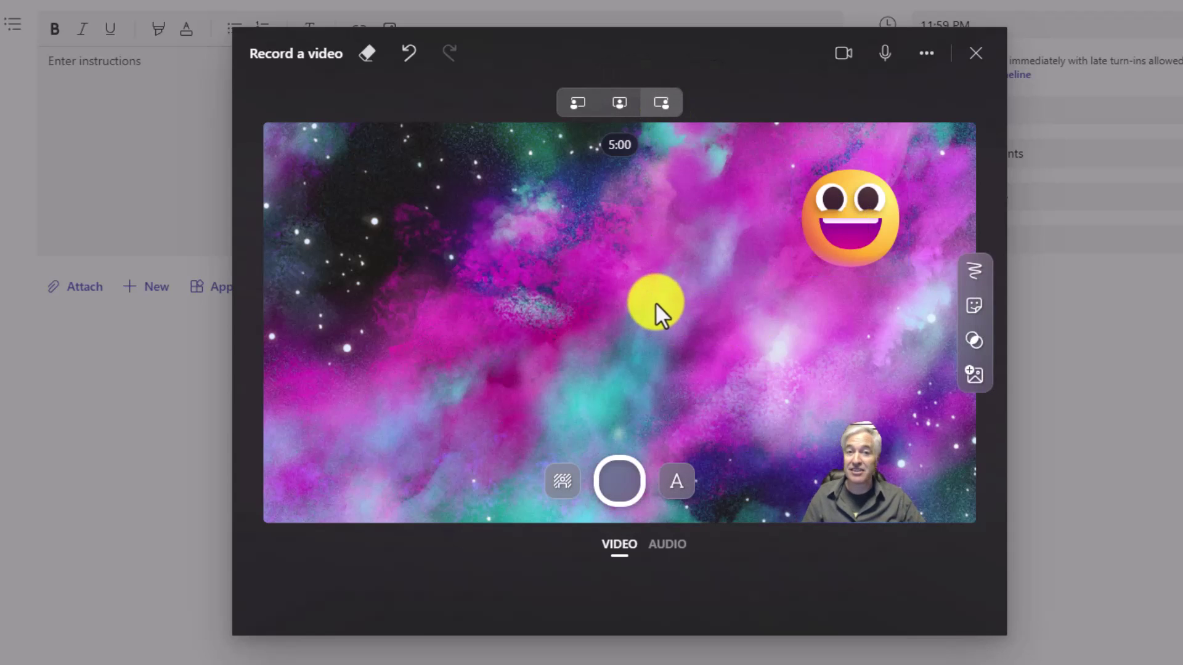
pyautogui.click(578, 106)
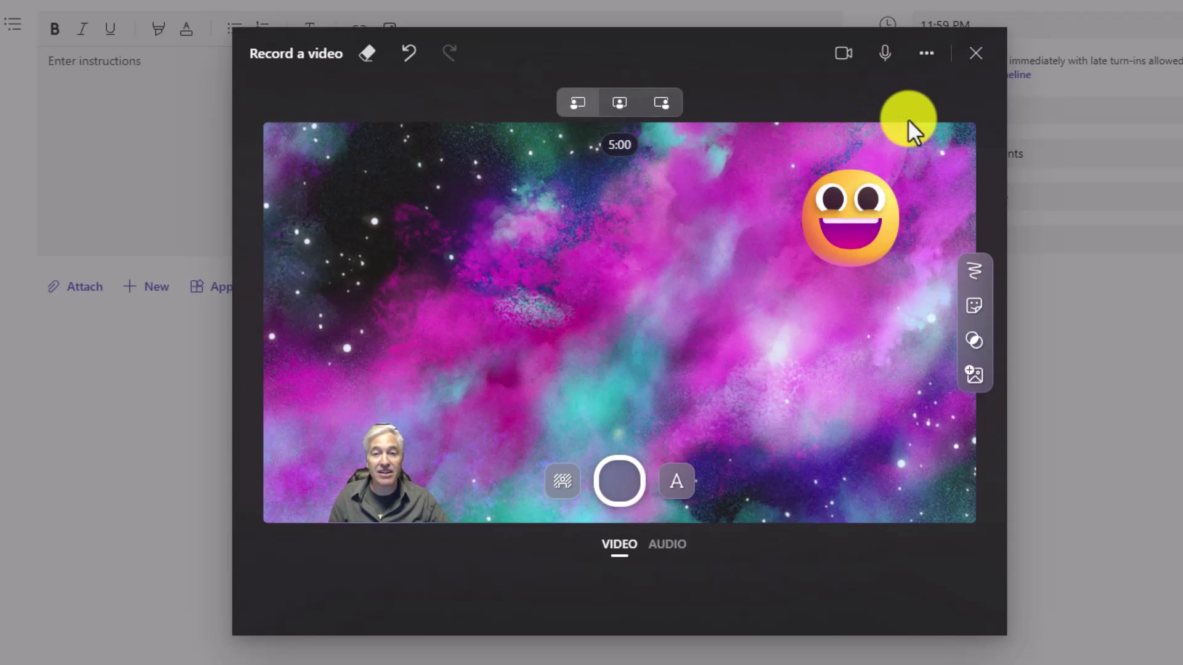
# - Record a short clip and review it
pyautogui.click(619, 486)
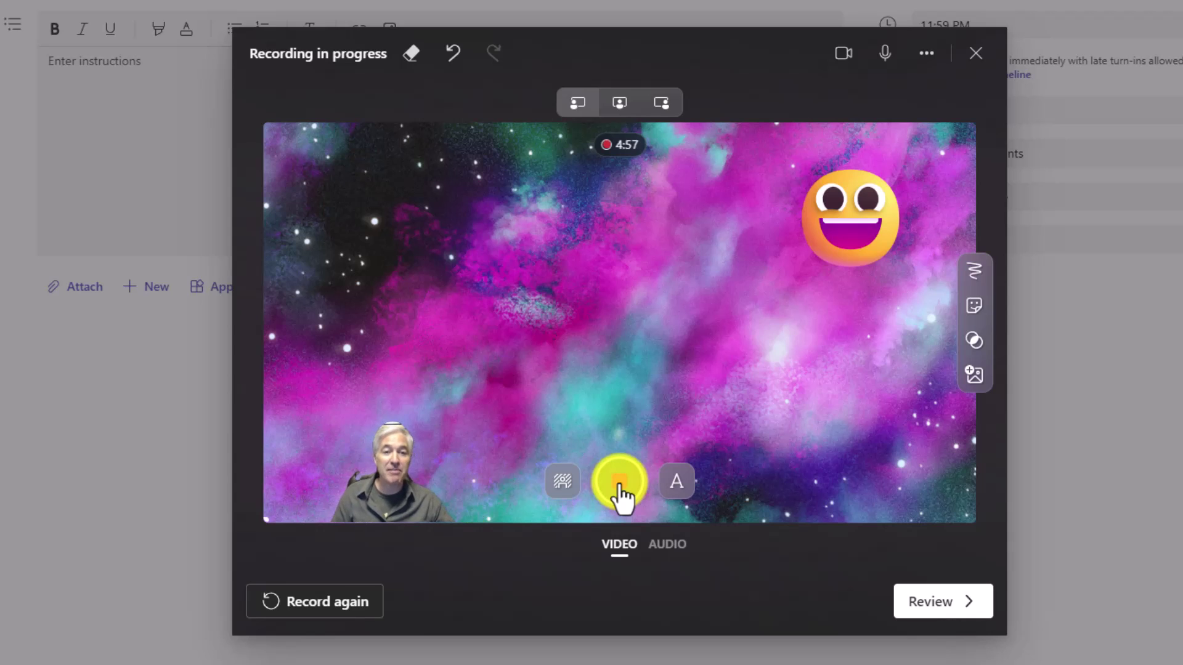
pyautogui.click(613, 483)
pyautogui.click(964, 607)
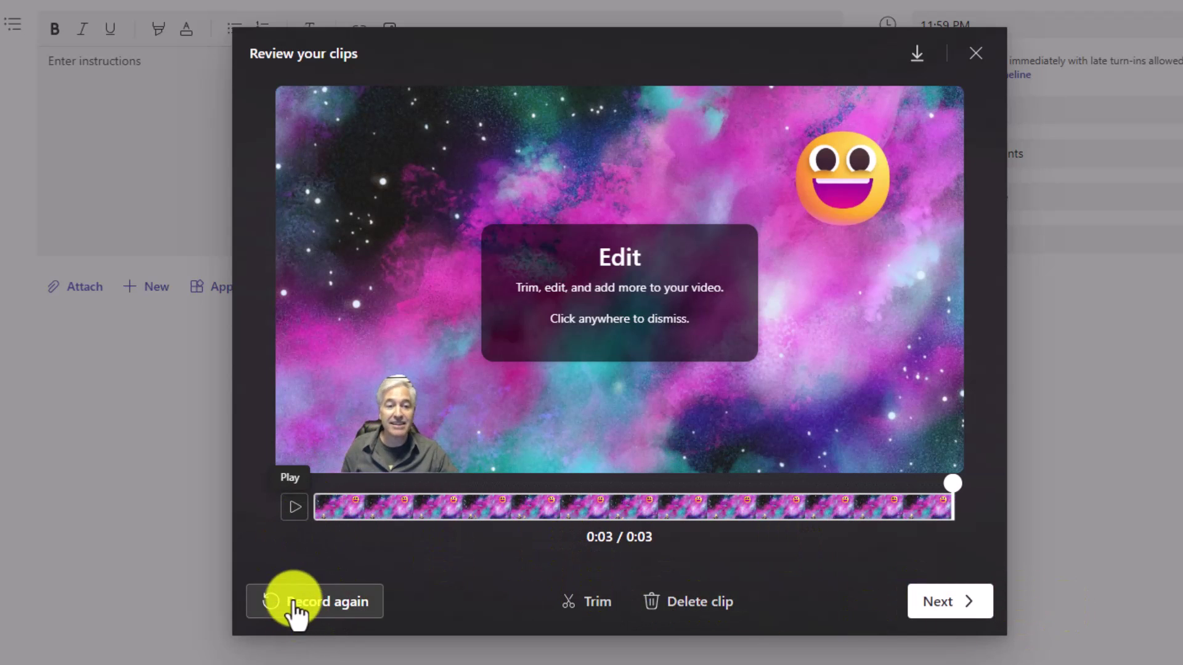
# - Upload the clip as 'Video instructions' and attach it to the assignment
pyautogui.click(942, 610)
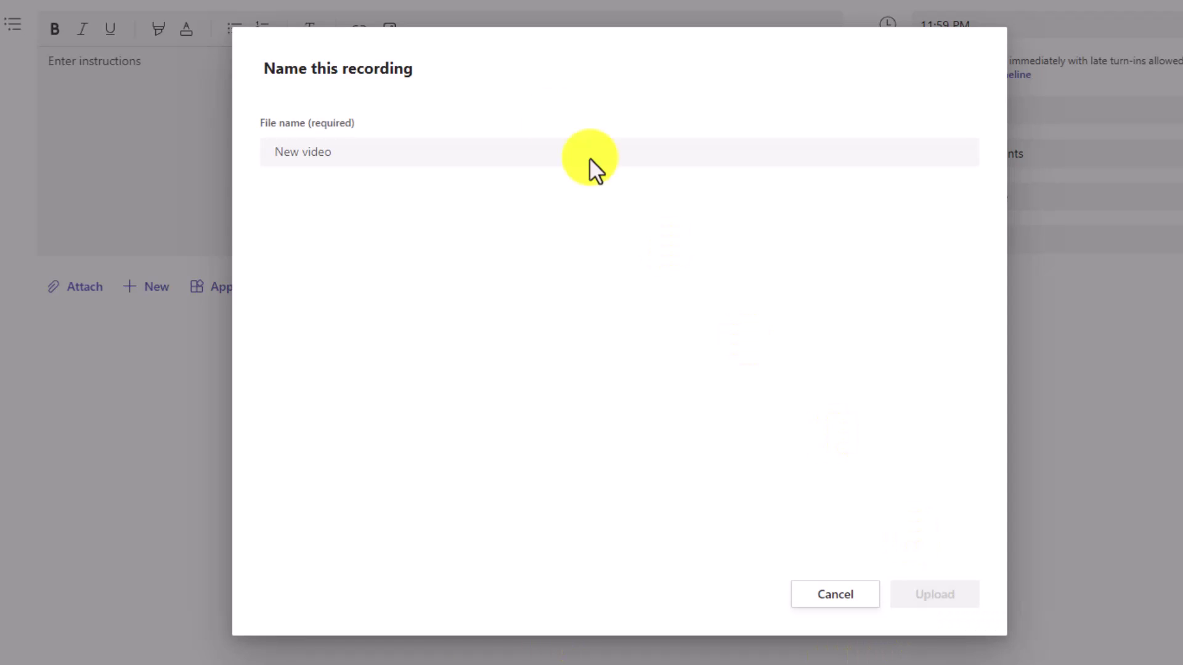
pyautogui.click(483, 157)
pyautogui.write('Video instructions')
pyautogui.click(940, 600)
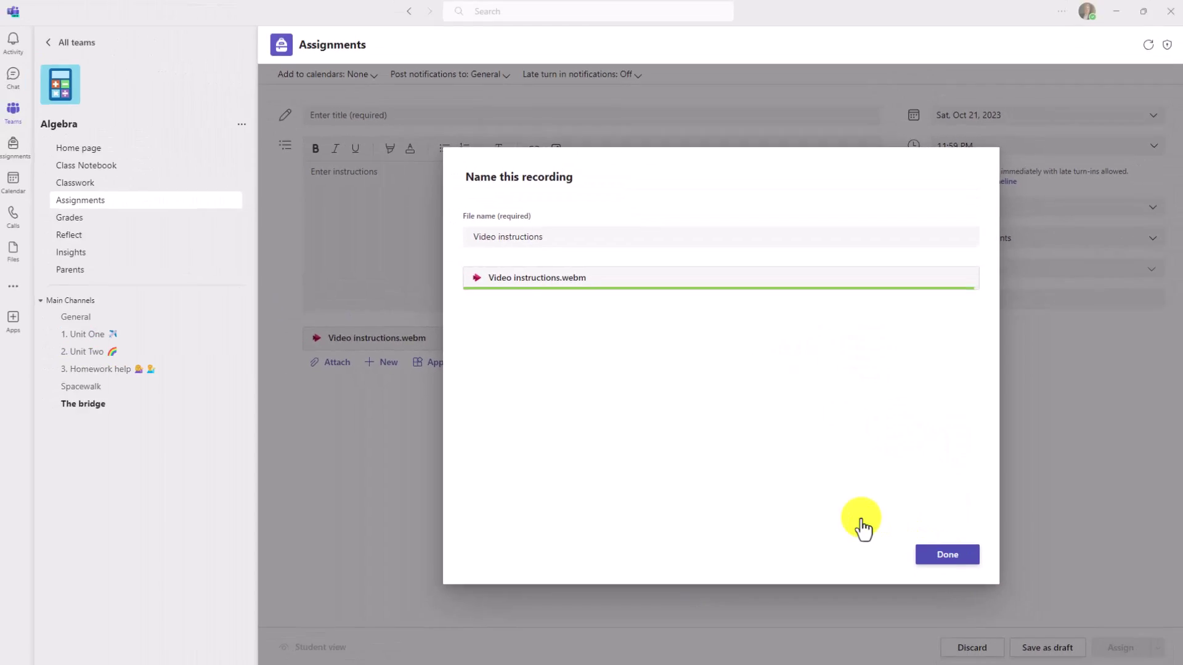
pyautogui.click(861, 527)
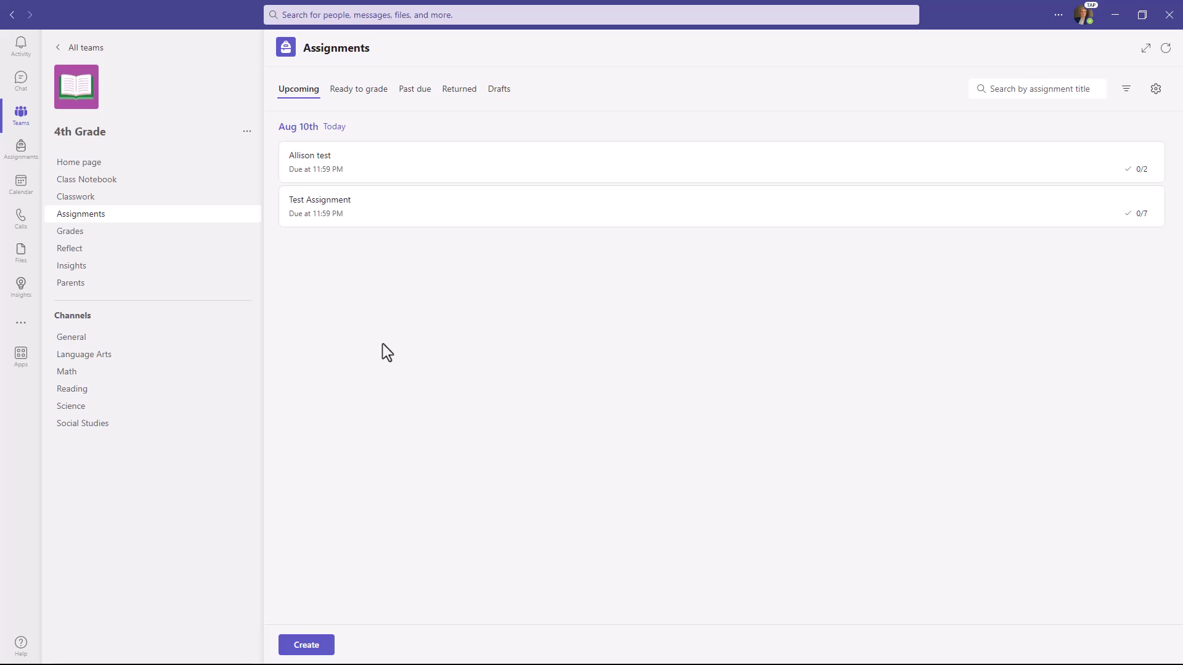
# - Start a 4th Grade assignment titled Geography asking students to read aloud and answer comprehension questions
pyautogui.click(312, 645)
pyautogui.click(344, 570)
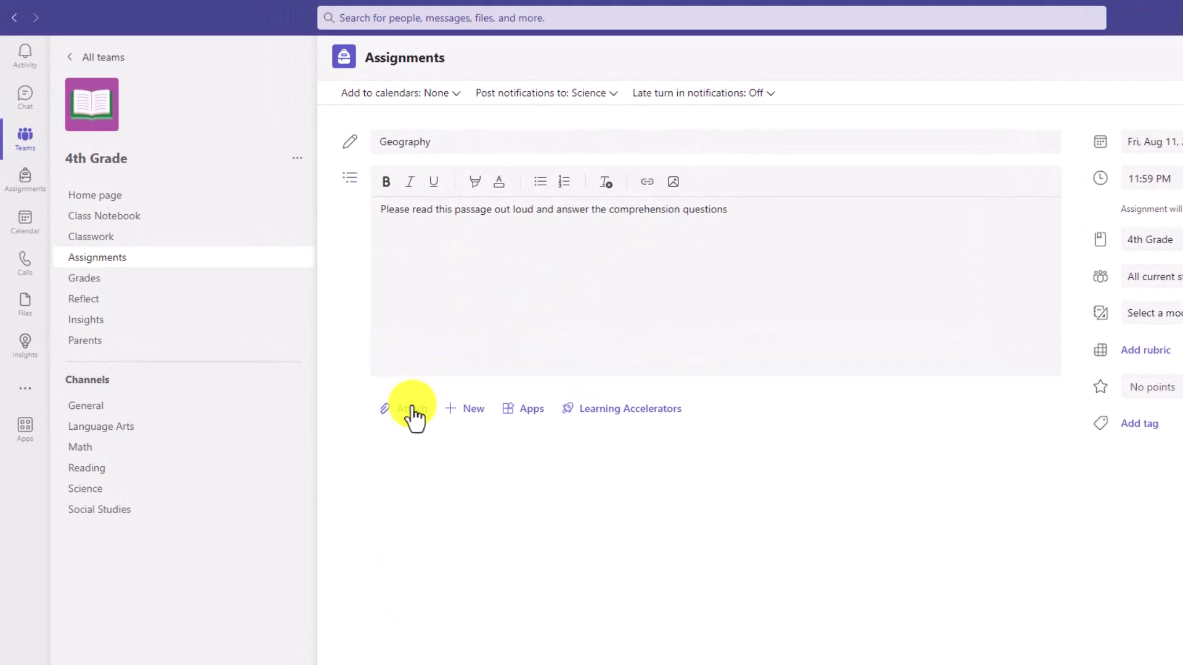
pyautogui.click(342, 340)
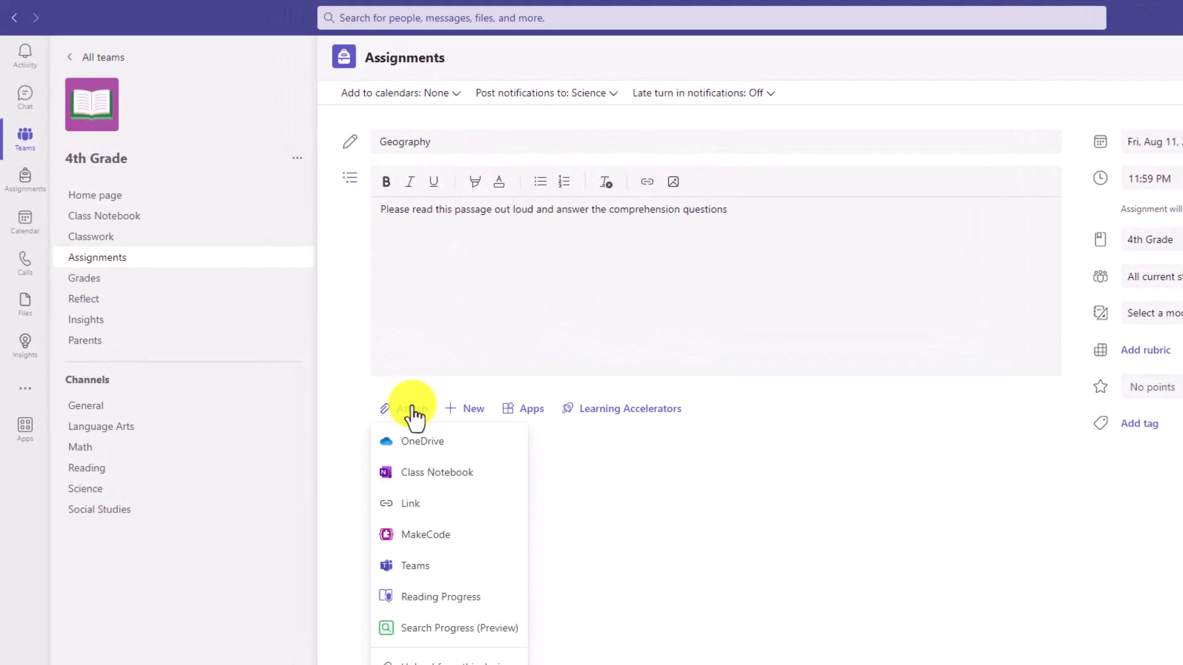
pyautogui.click(457, 599)
pyautogui.click(648, 412)
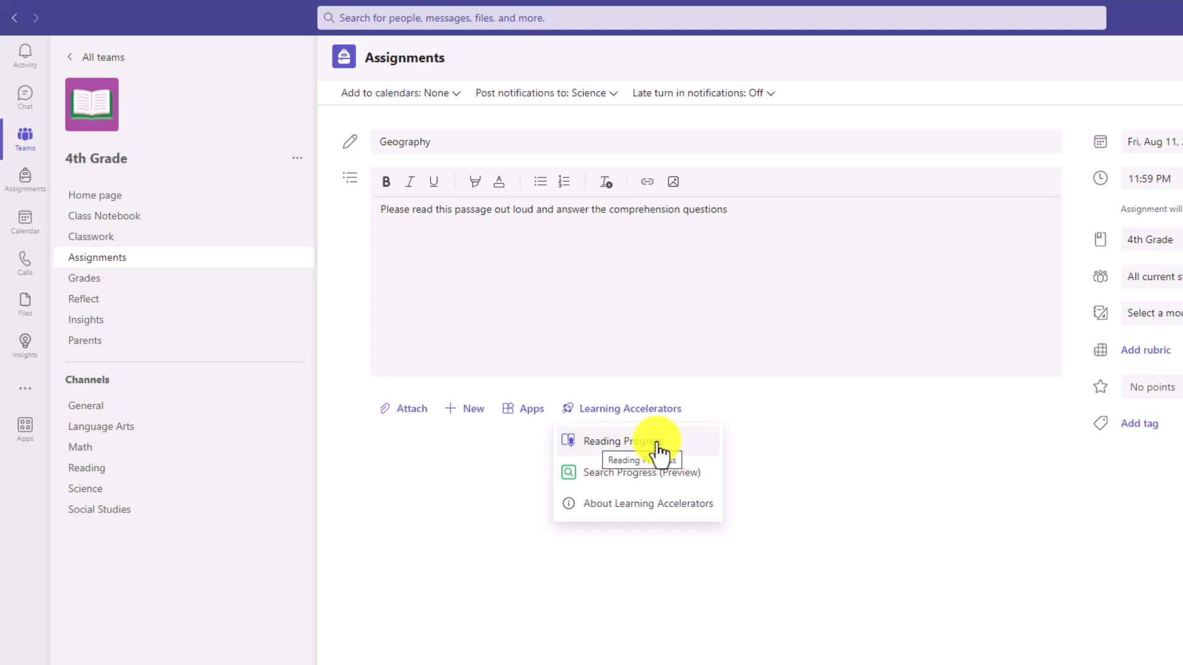
# - Create a Reading Progress activity and upload the 126-word Geography passage from this device
pyautogui.click(595, 447)
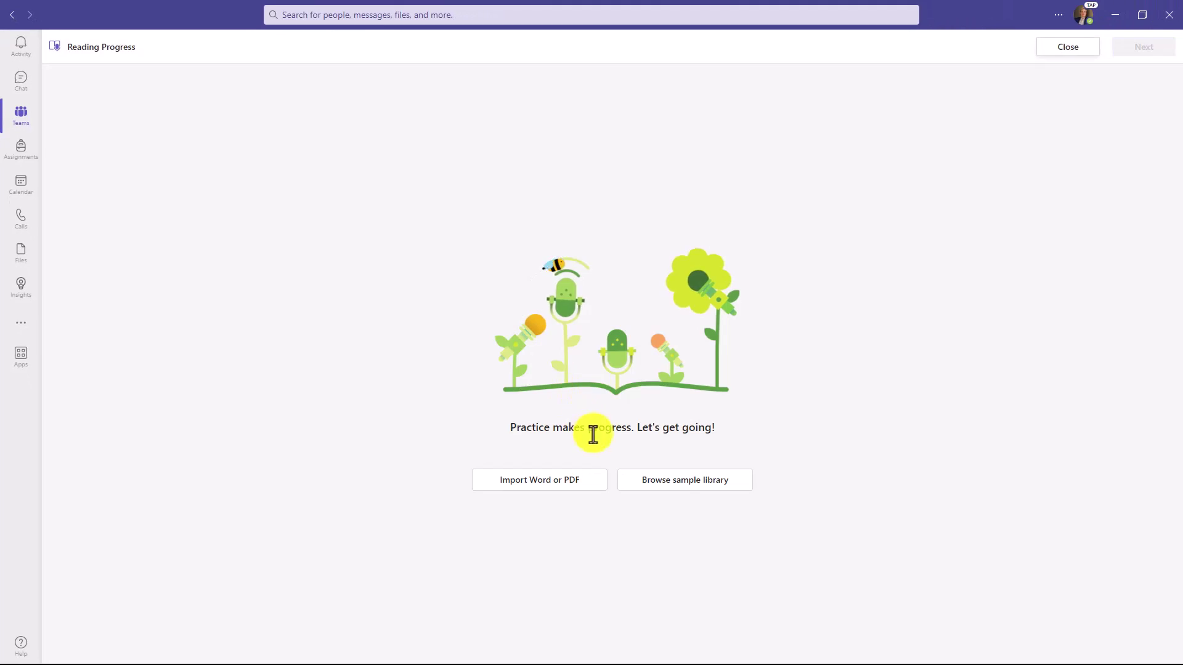
pyautogui.click(553, 487)
pyautogui.click(531, 576)
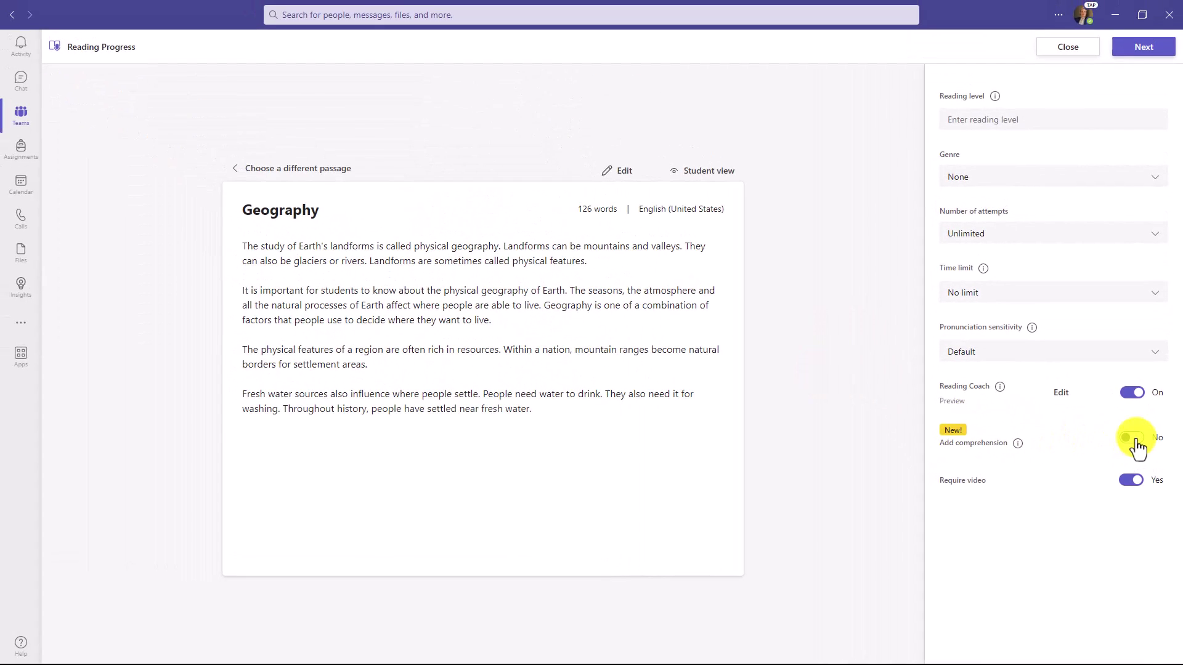
# - Title the quiz 'Comprehension questions' and add a required Earth's landforms question with Geography correct
pyautogui.click(1132, 437)
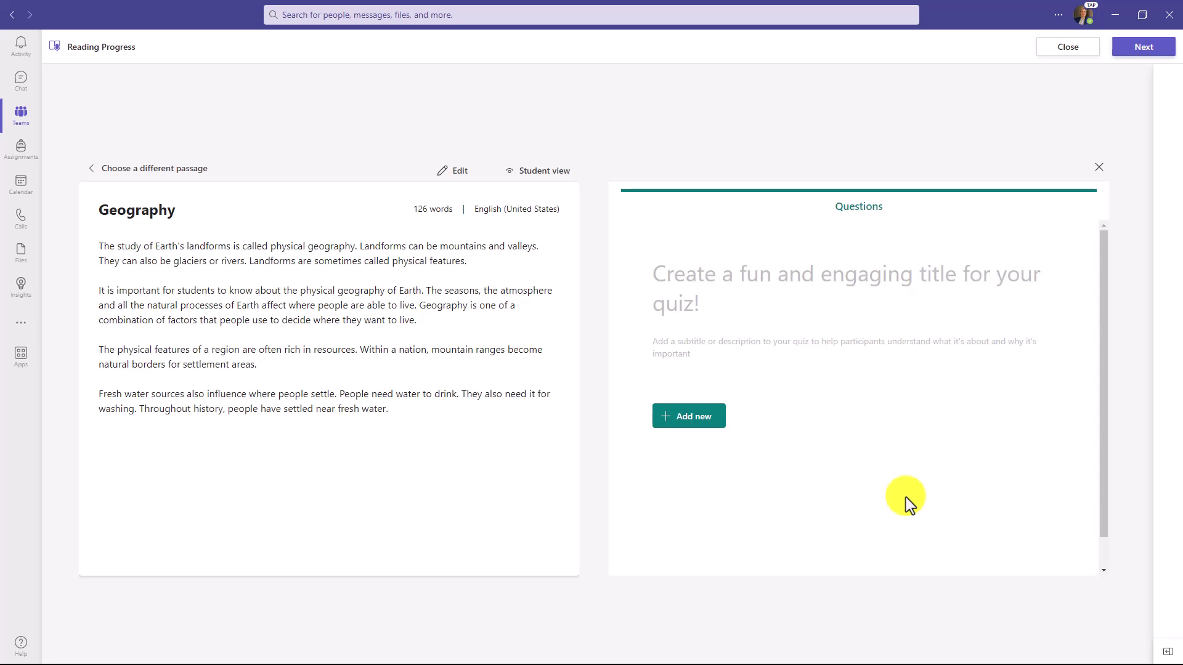
pyautogui.click(709, 296)
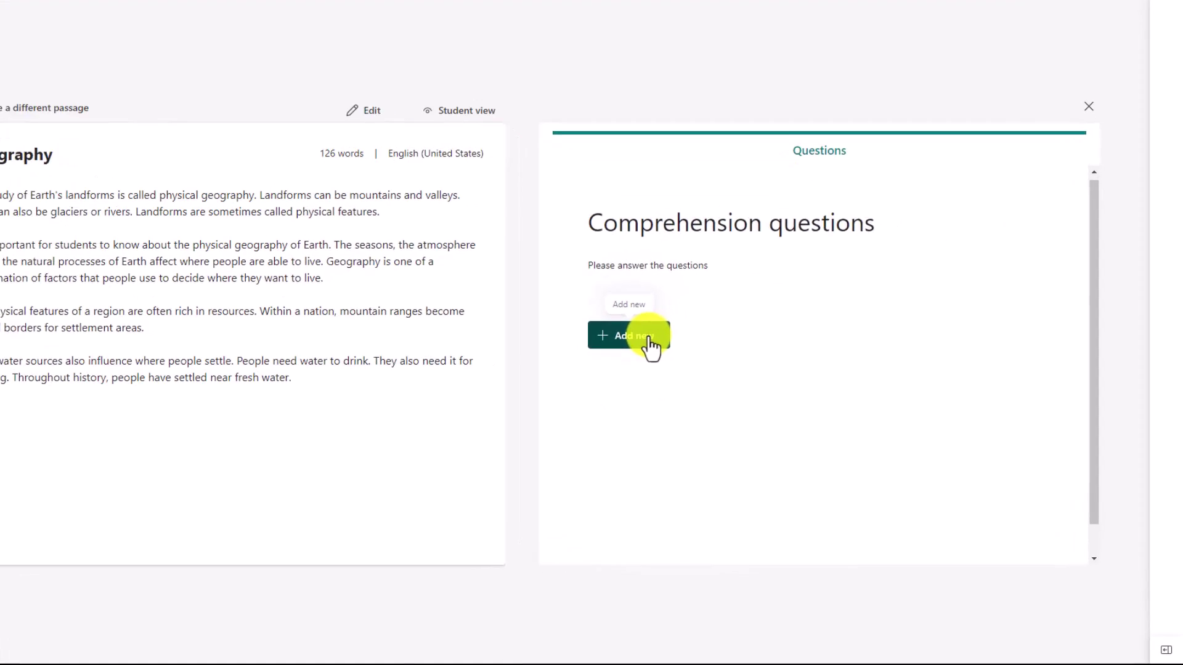
pyautogui.click(648, 338)
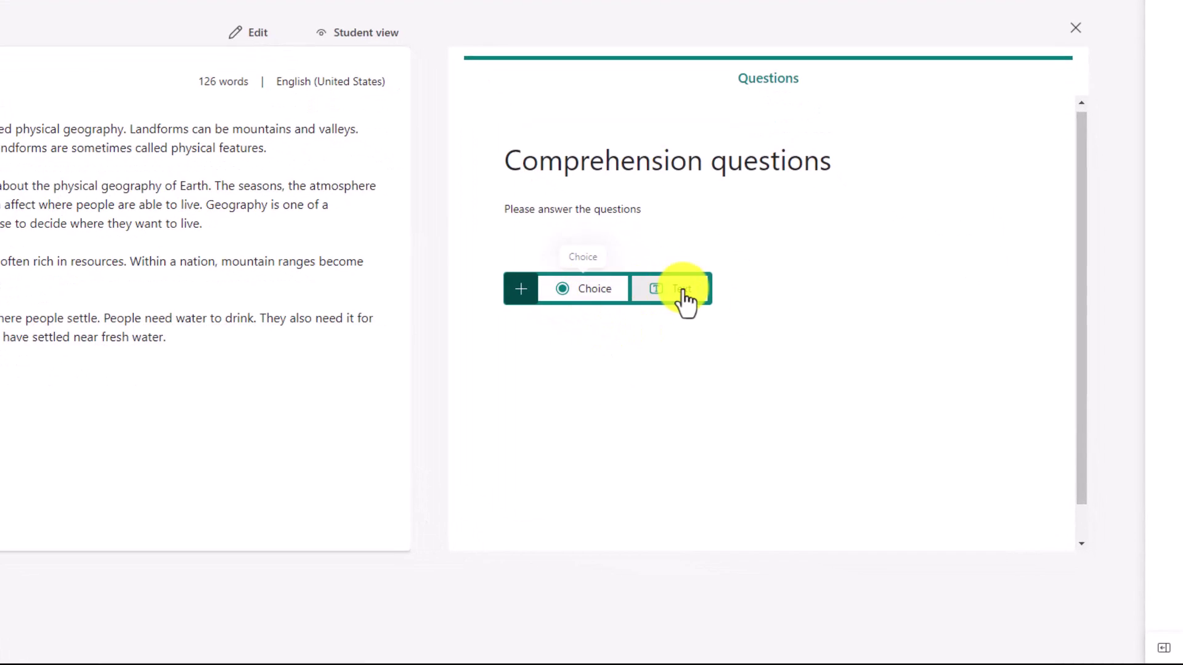
pyautogui.click(594, 302)
pyautogui.write('Anthropology')
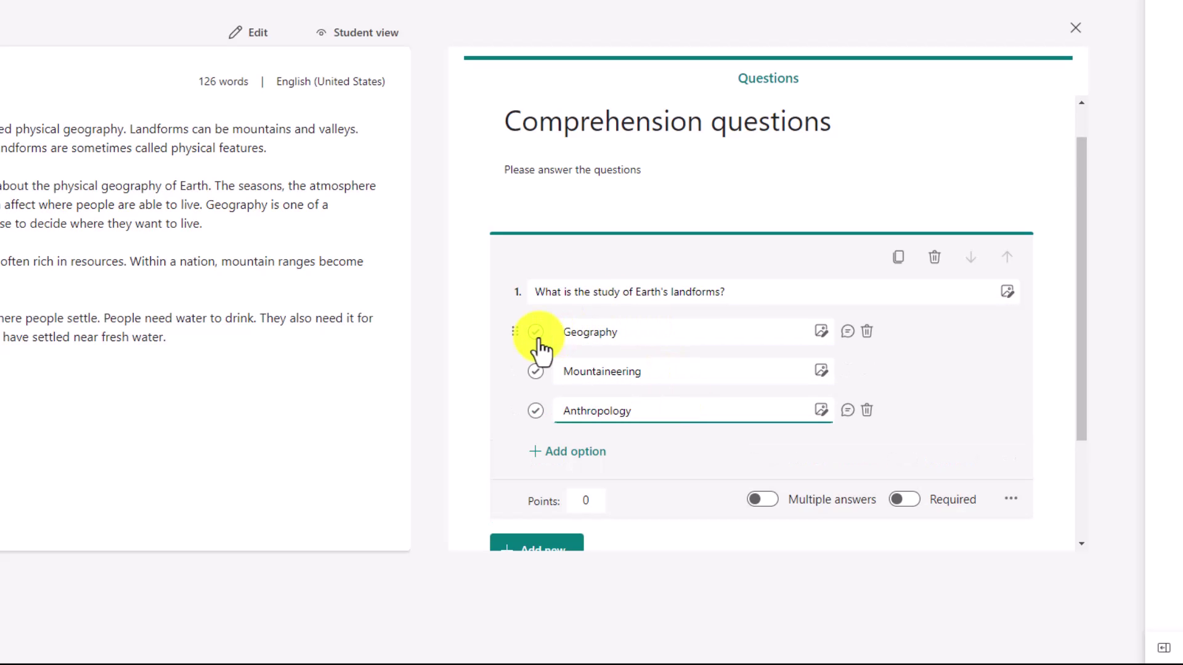
pyautogui.click(535, 333)
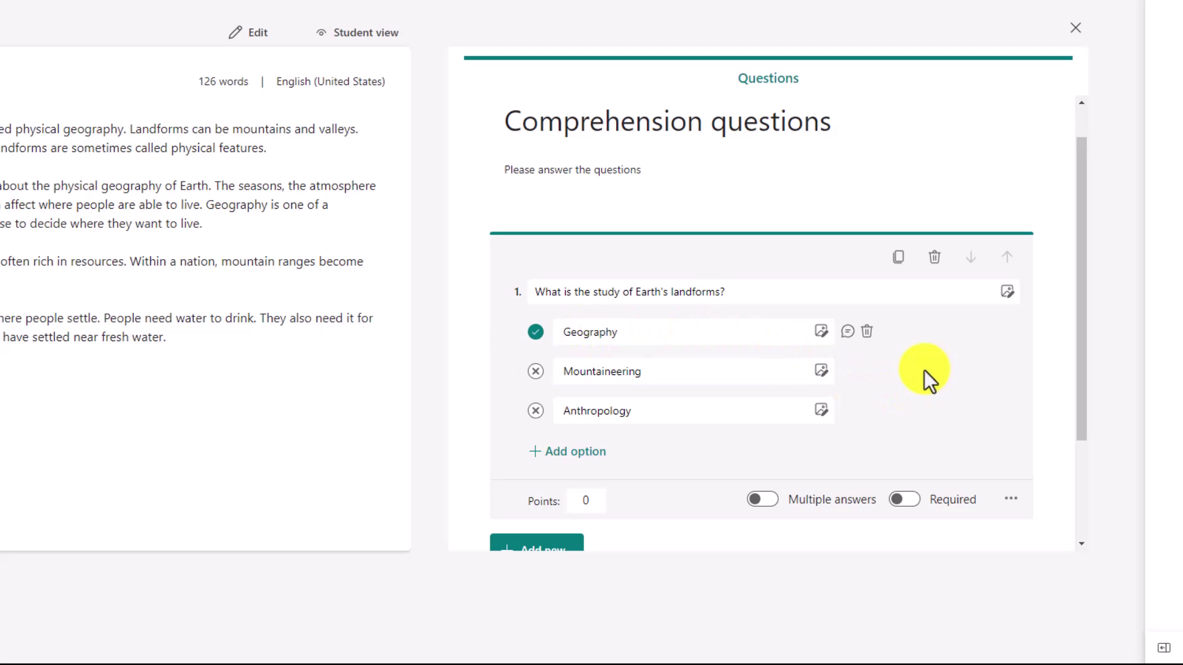
pyautogui.scroll(-3, 923, 371)
pyautogui.click(910, 359)
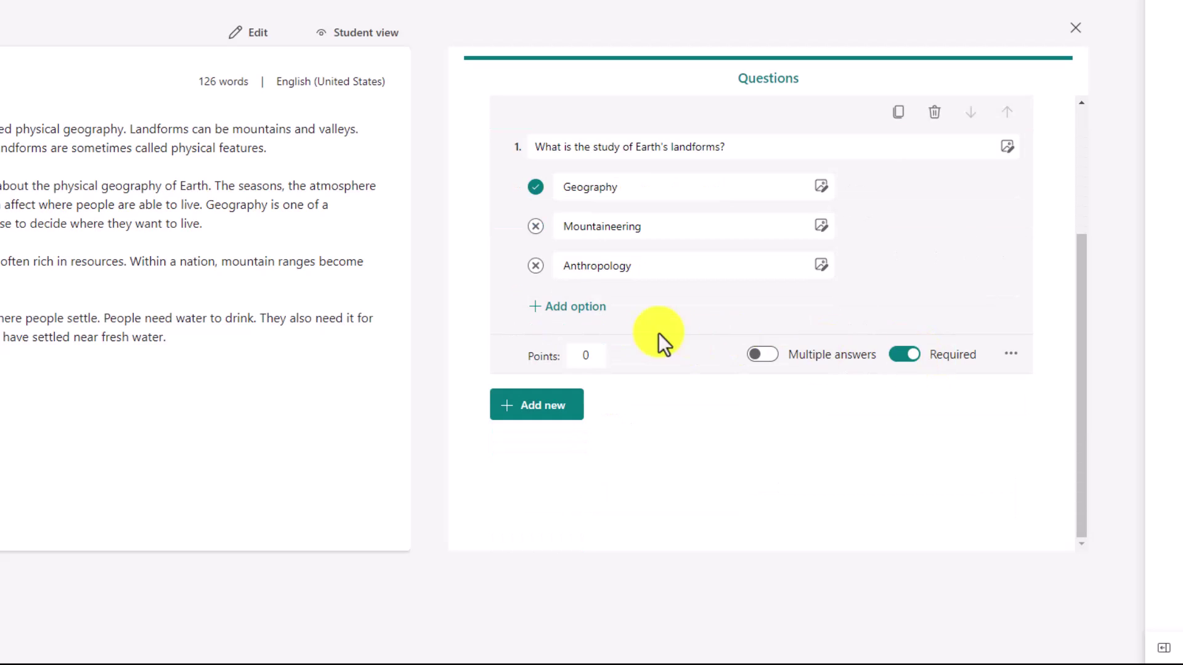
# - Add a drinking-liquid choice question with Milk, Coca Cola and Water, marking Water correct
pyautogui.click(533, 411)
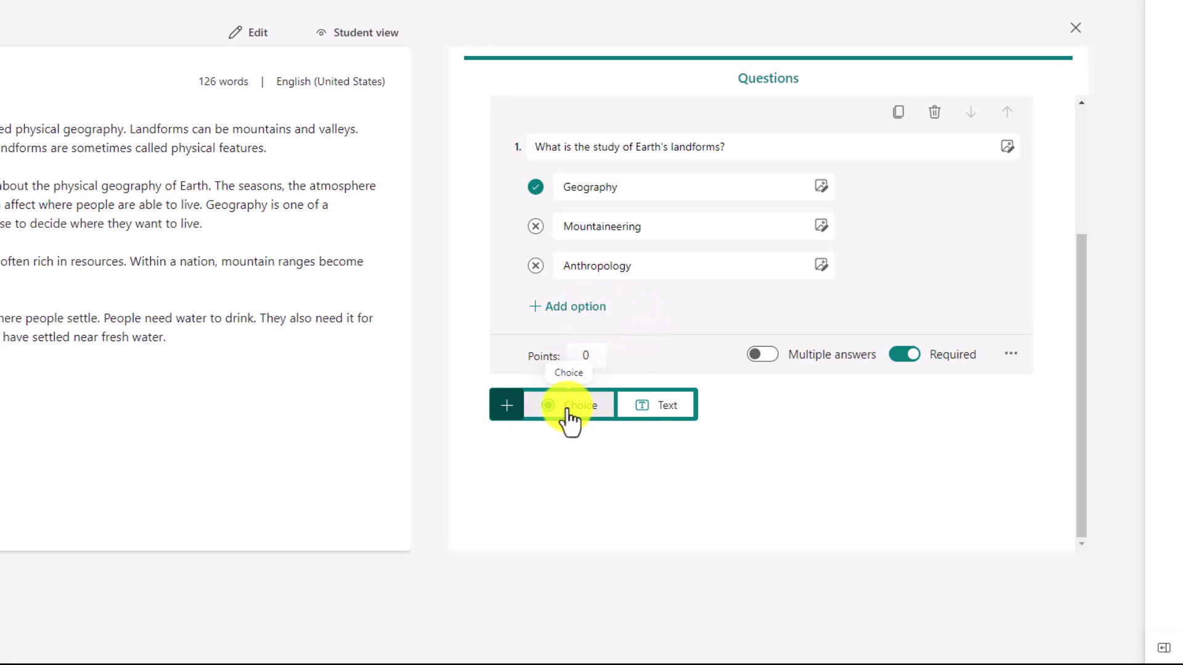
pyautogui.click(657, 411)
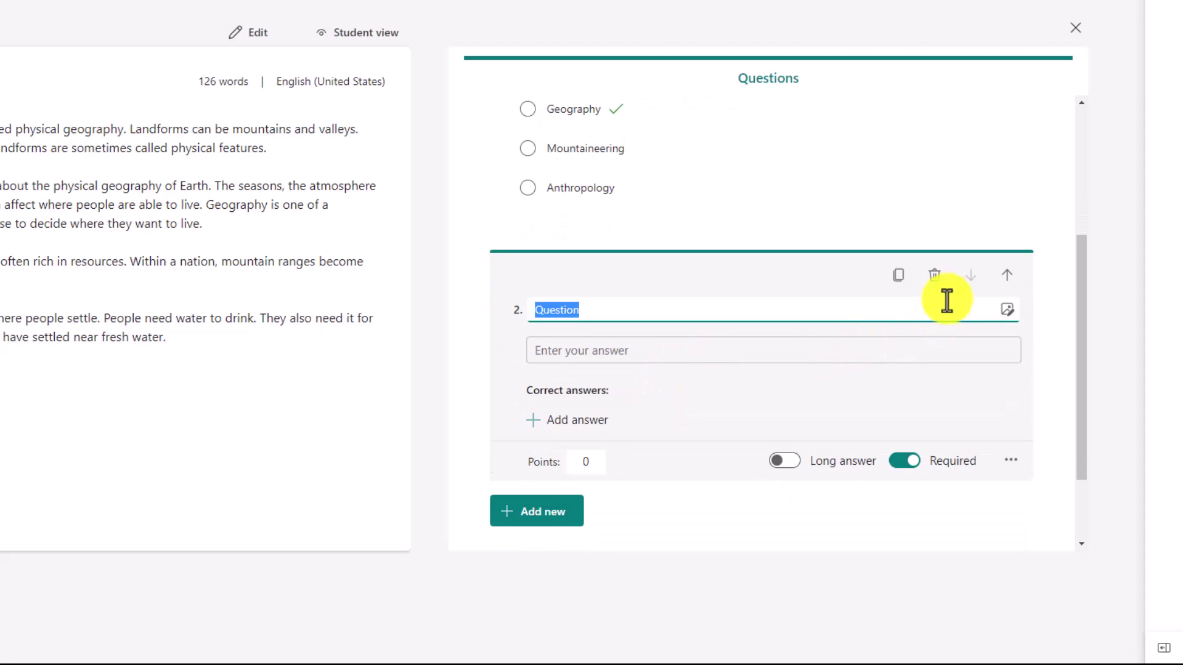
pyautogui.click(934, 276)
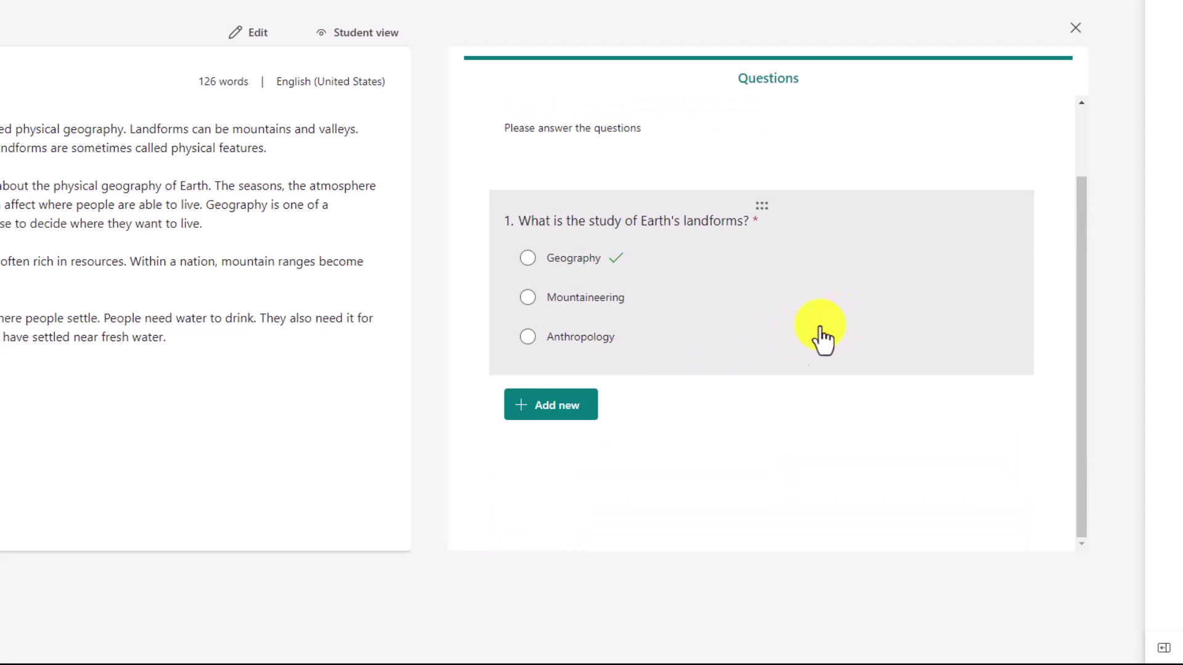
pyautogui.click(540, 412)
pyautogui.click(594, 409)
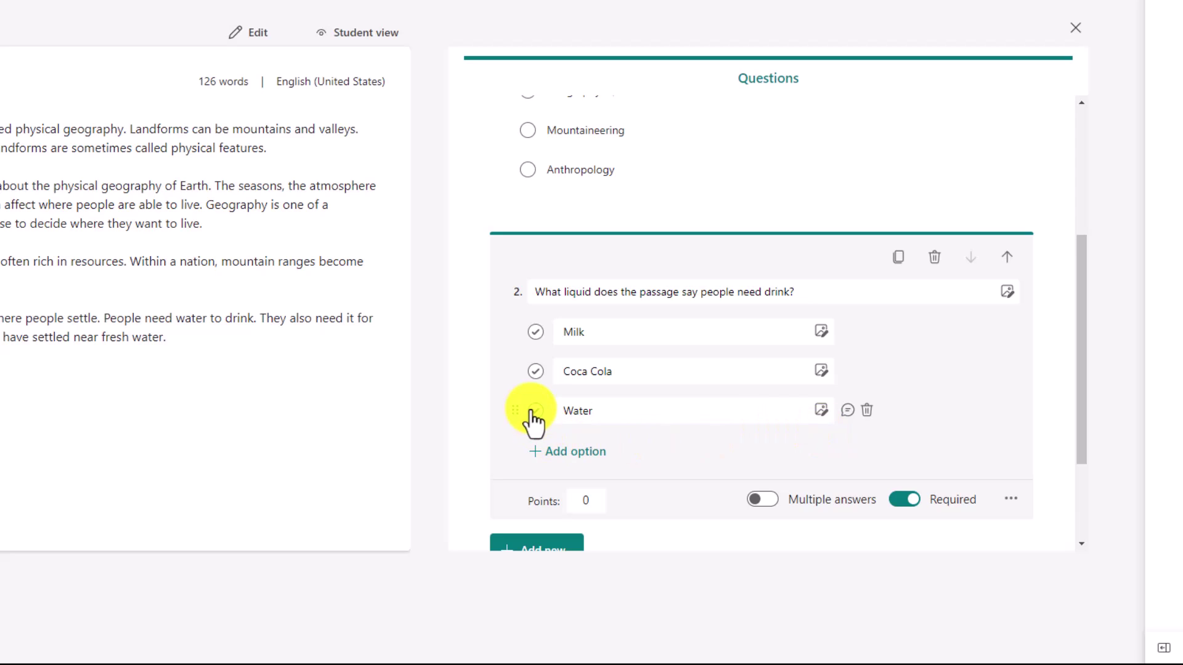
pyautogui.click(533, 411)
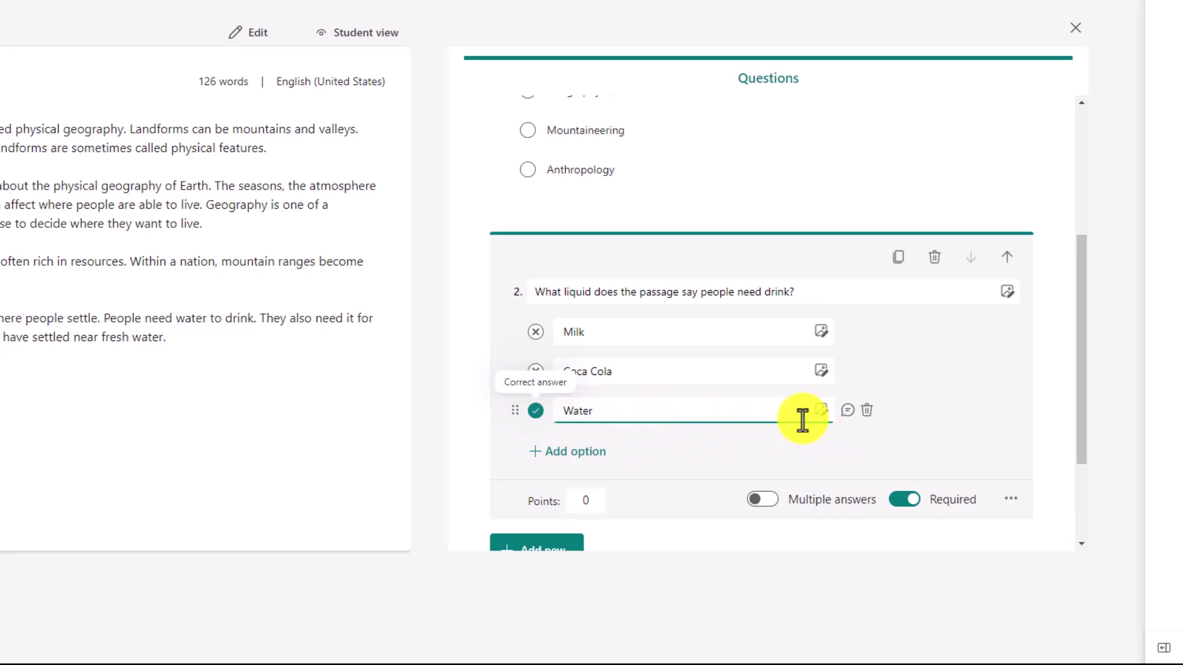
pyautogui.scroll(-3, 902, 412)
pyautogui.scroll(6, 904, 410)
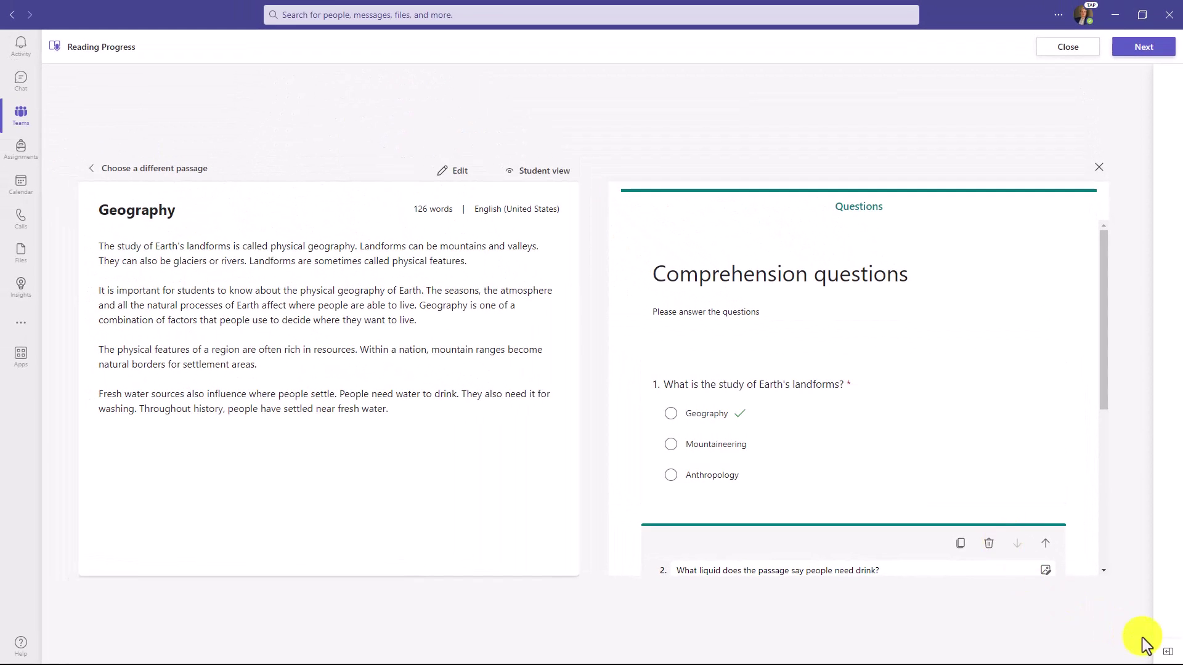
# - Check the reading settings, then assign the Geography Reading Progress passage, due Aug 11th
pyautogui.click(1167, 652)
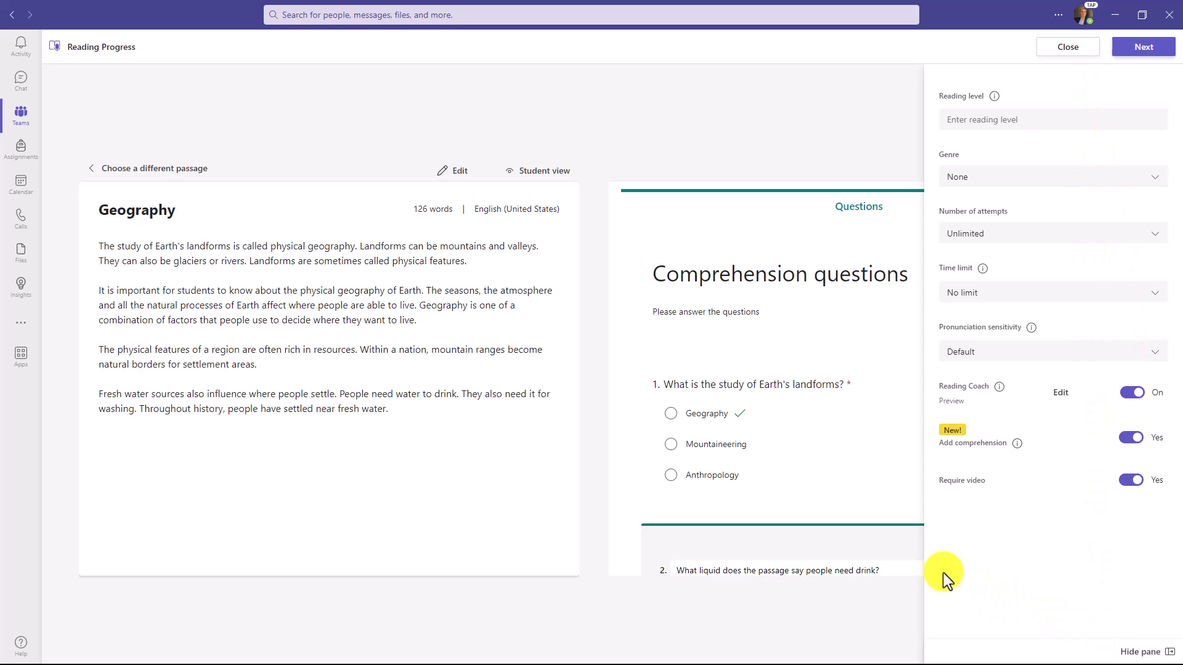
pyautogui.click(1153, 654)
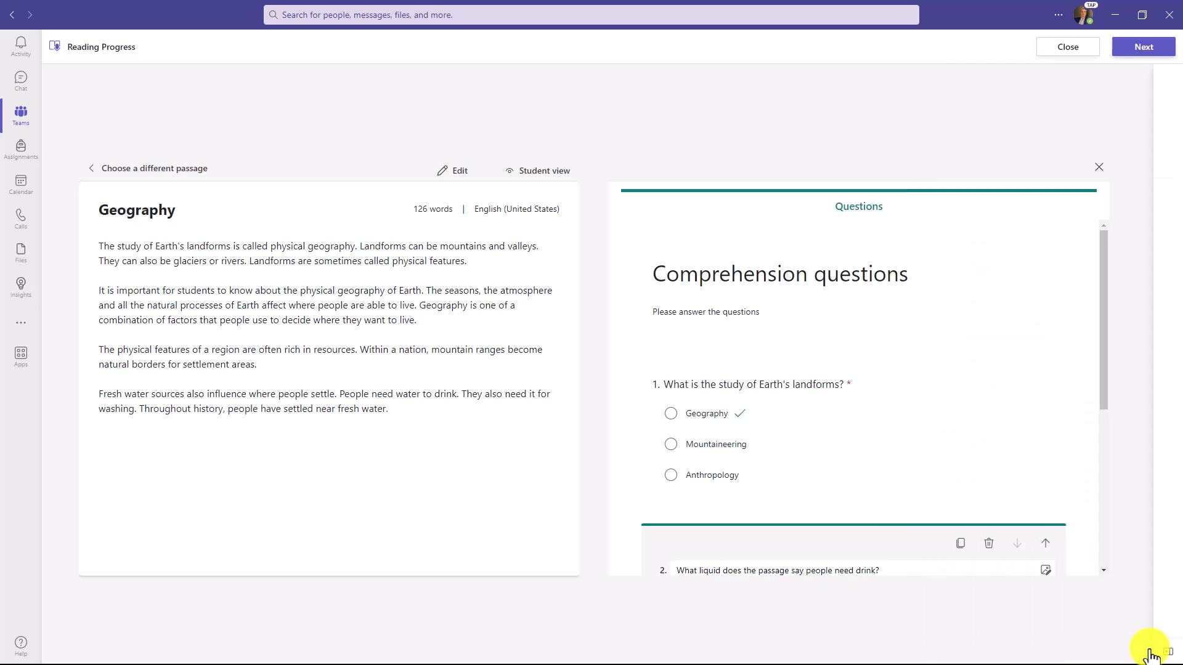
pyautogui.click(1143, 47)
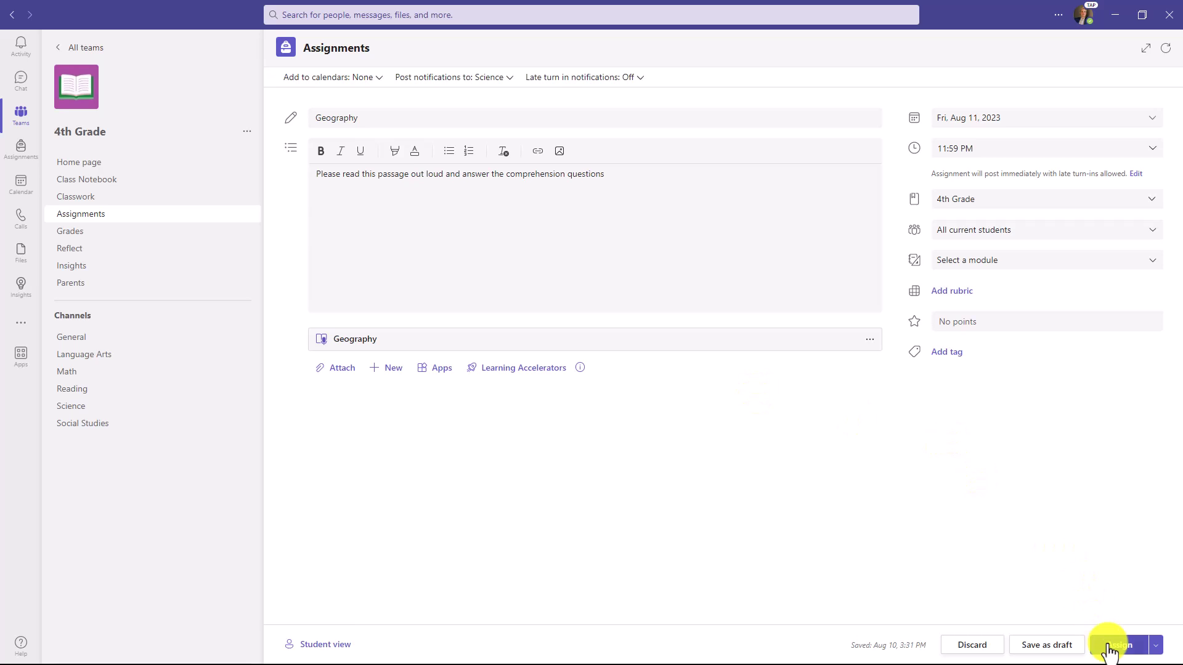
pyautogui.click(1107, 645)
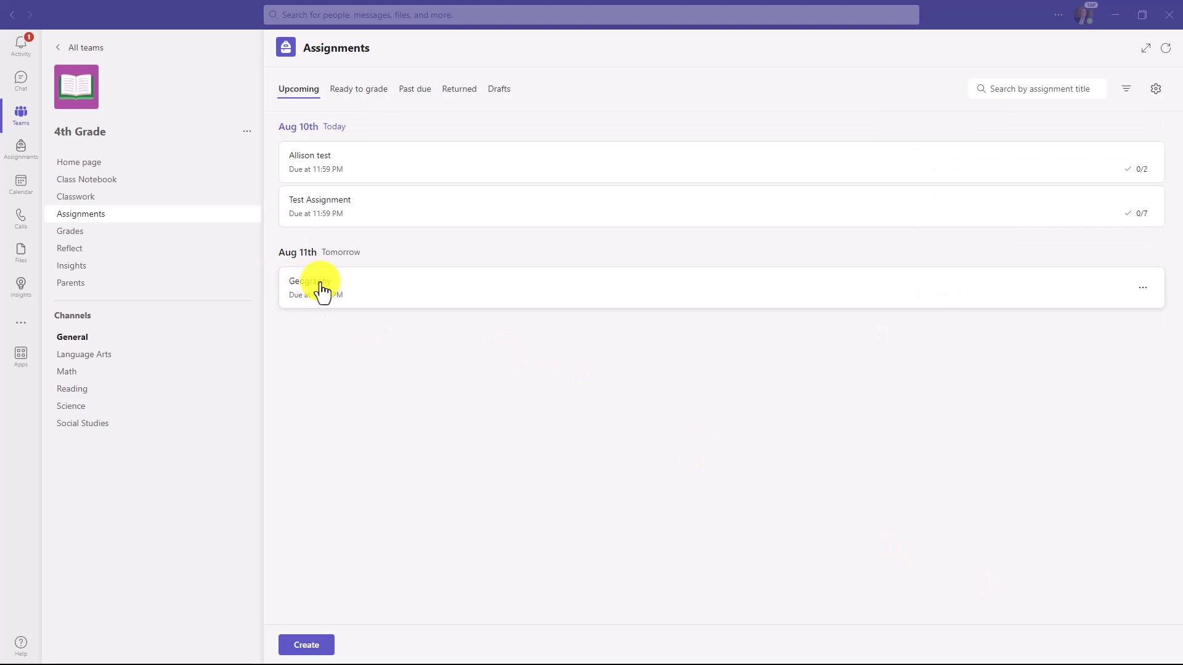
# - As the student, open the Geography assignment and record an 8-second reading of the passage
pyautogui.click(330, 291)
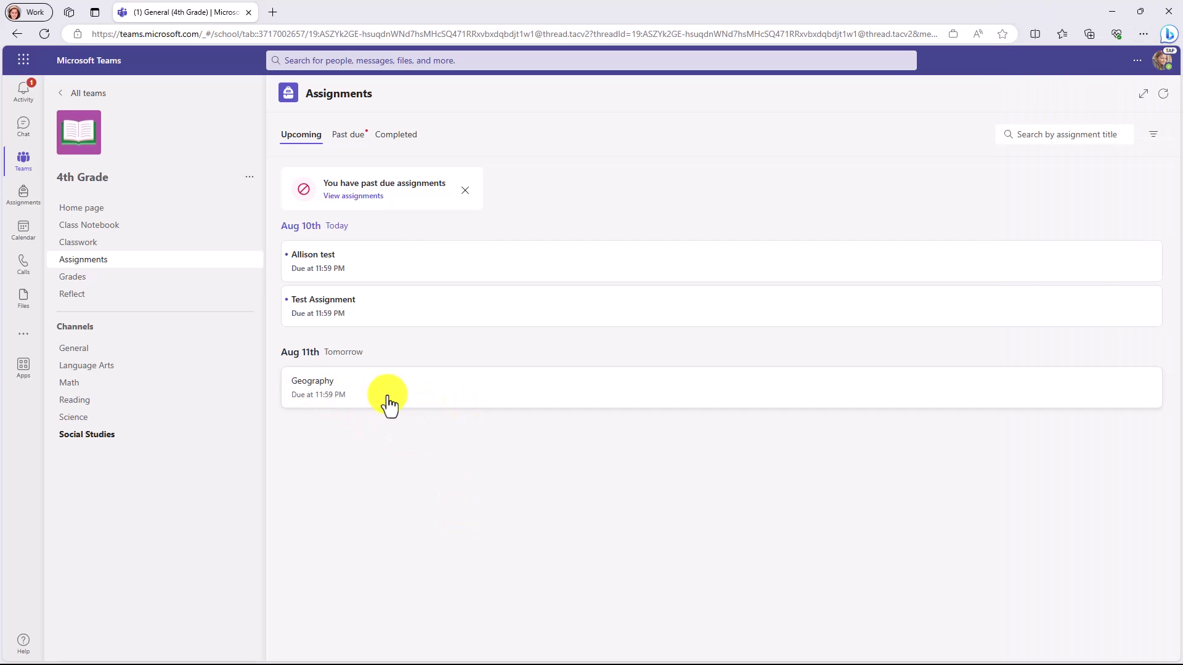
pyautogui.click(416, 399)
pyautogui.click(483, 278)
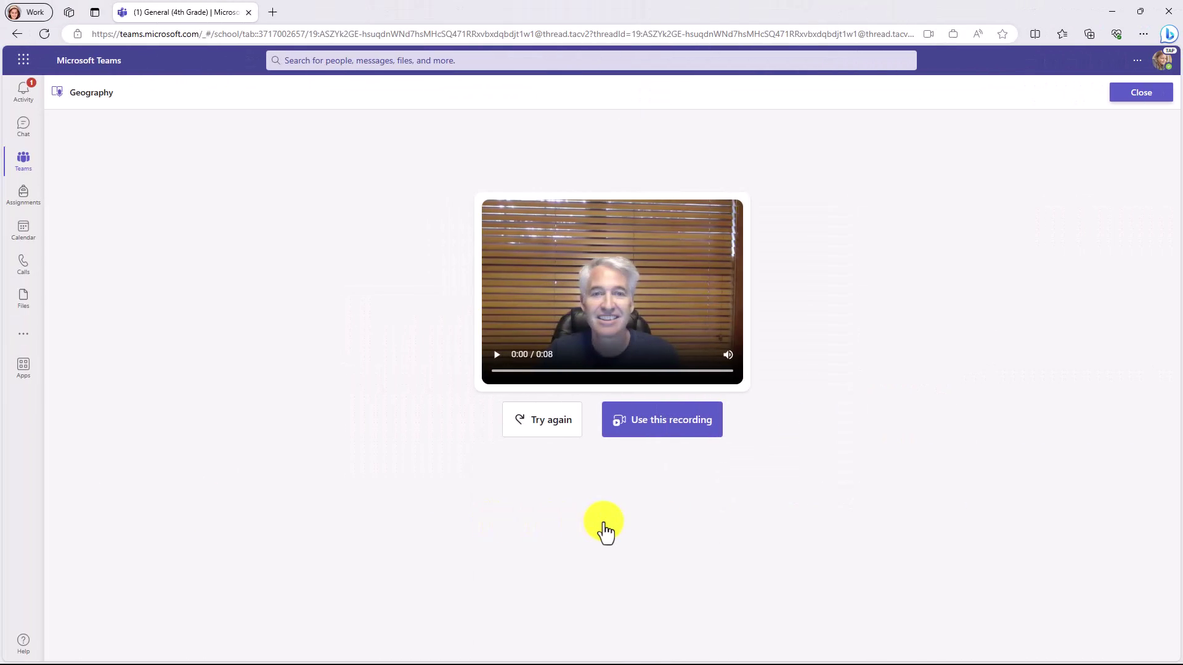
# - Use the reading recording and preview question 2 in Immersive Reader
pyautogui.click(668, 433)
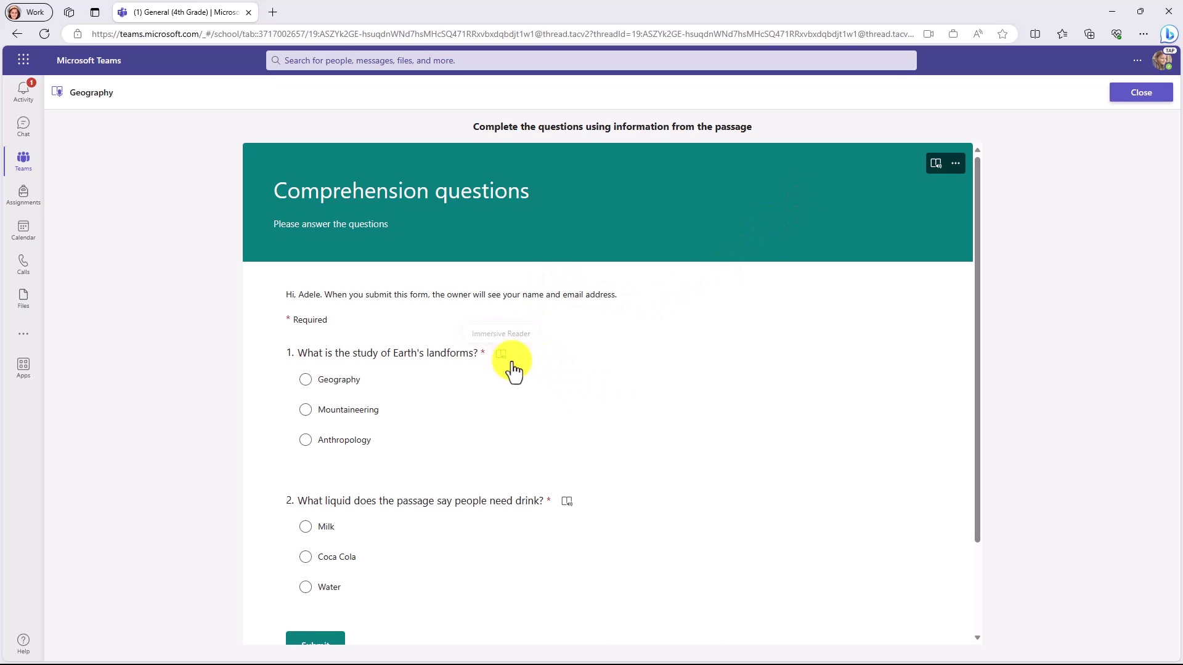
pyautogui.click(564, 505)
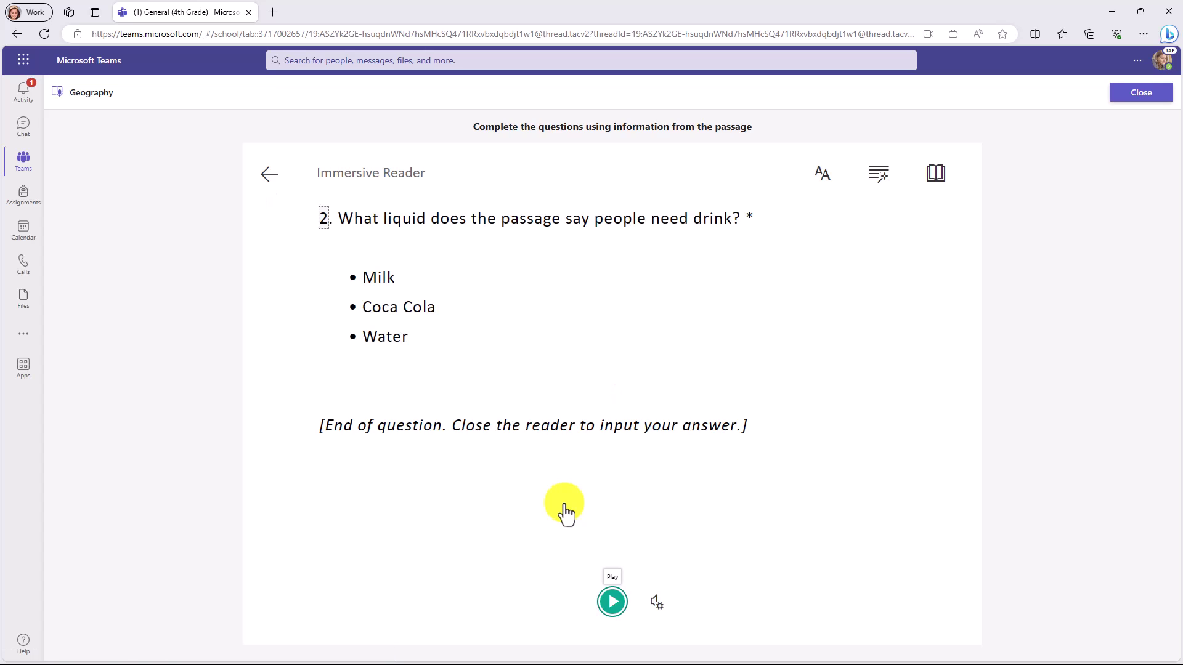
pyautogui.click(271, 188)
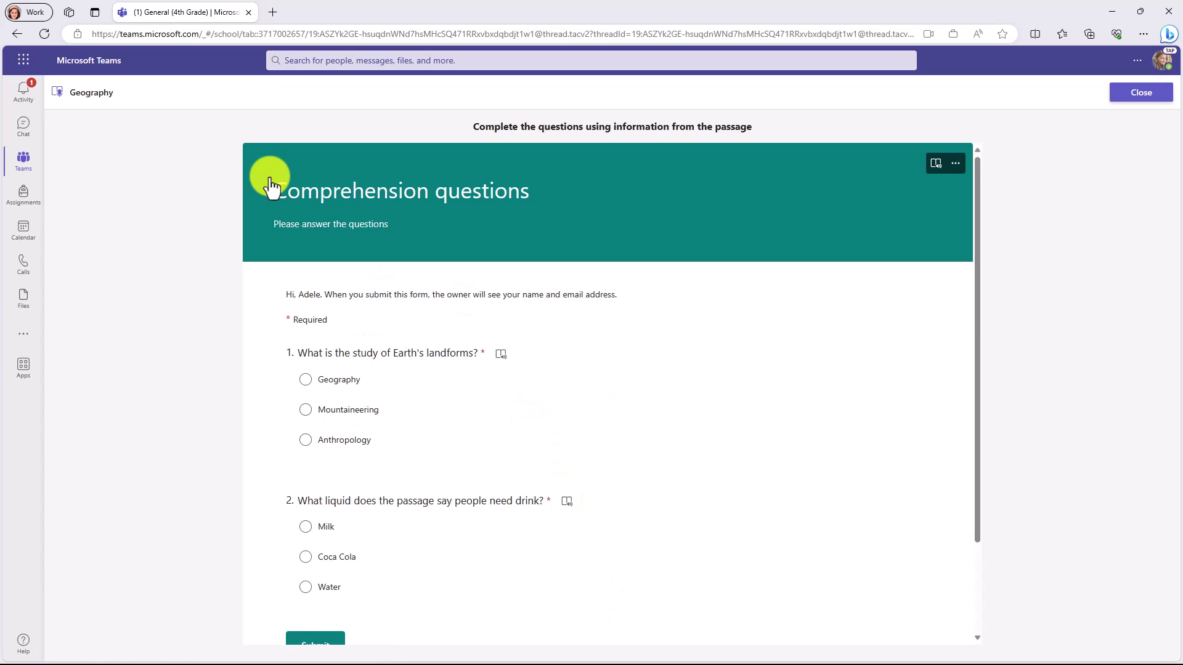
# - Answer Mountaineering and Water, submit the answers, and start Reading Coach practice
pyautogui.click(306, 410)
pyautogui.scroll(-2, 461, 437)
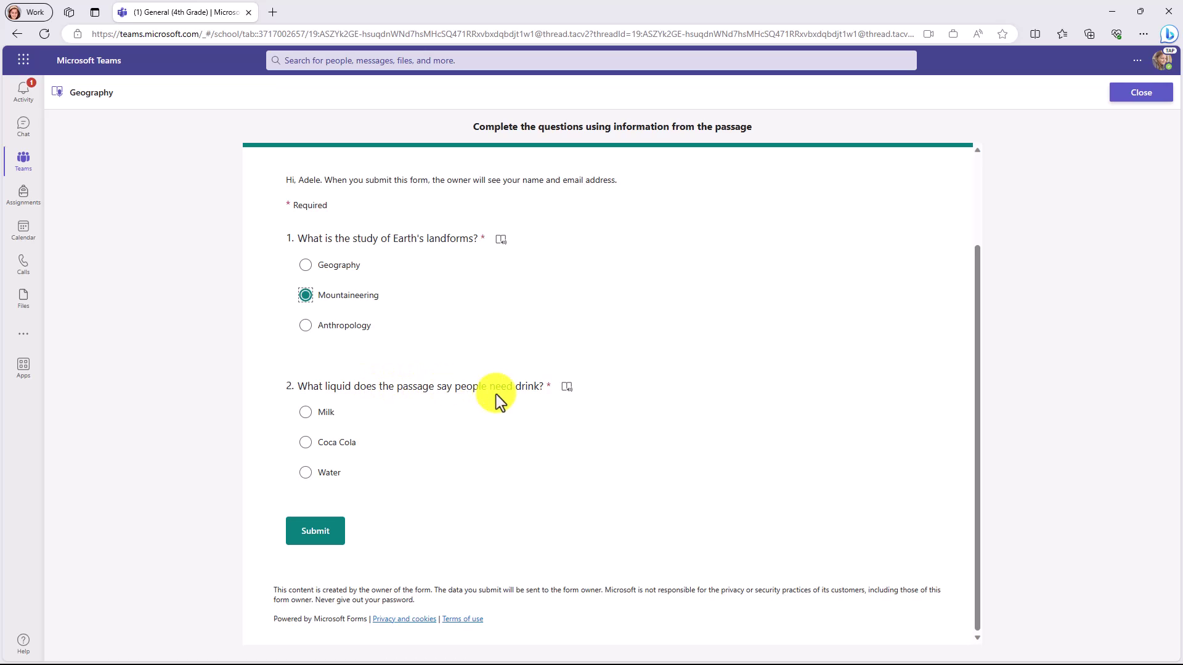
pyautogui.click(308, 473)
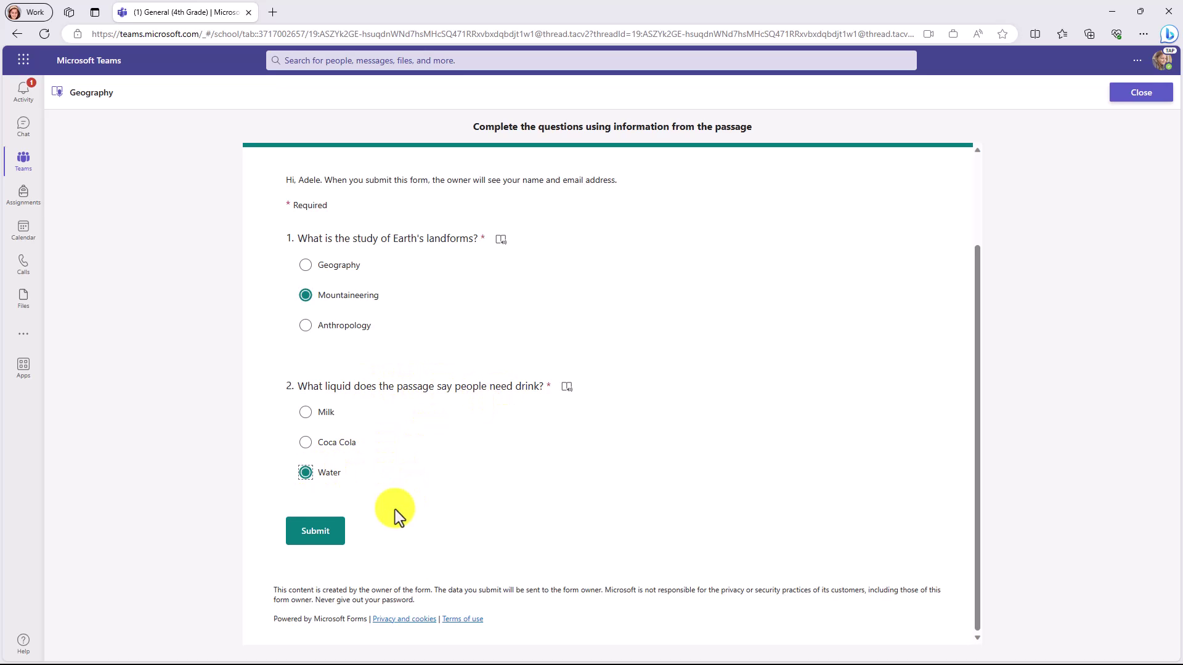
pyautogui.click(320, 537)
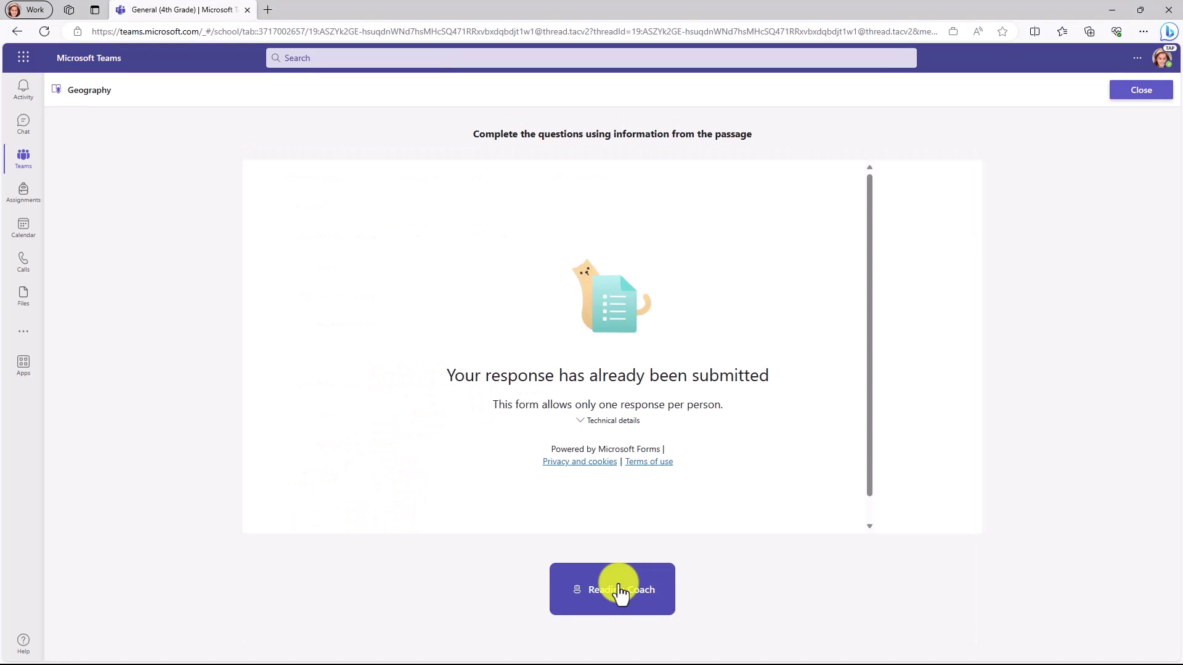
pyautogui.click(620, 592)
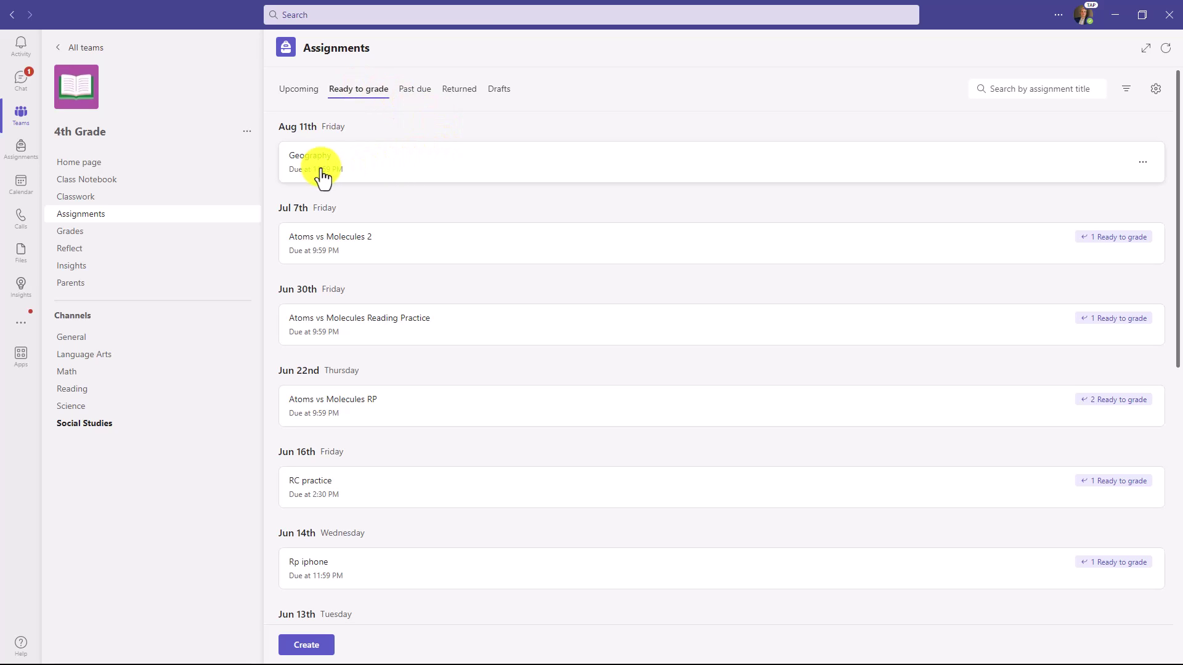
# - Open the late-turned-in student's Geography submission showing 94% accuracy, 5 mispronunciations and 2 omissions
pyautogui.click(379, 175)
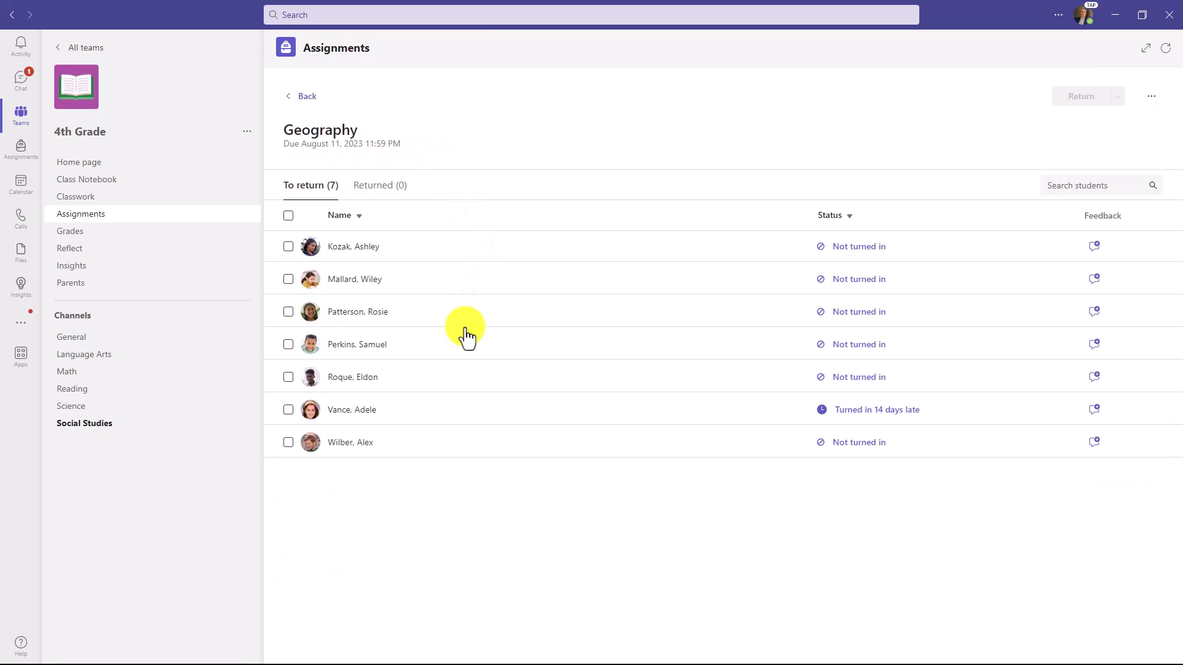
pyautogui.click(350, 413)
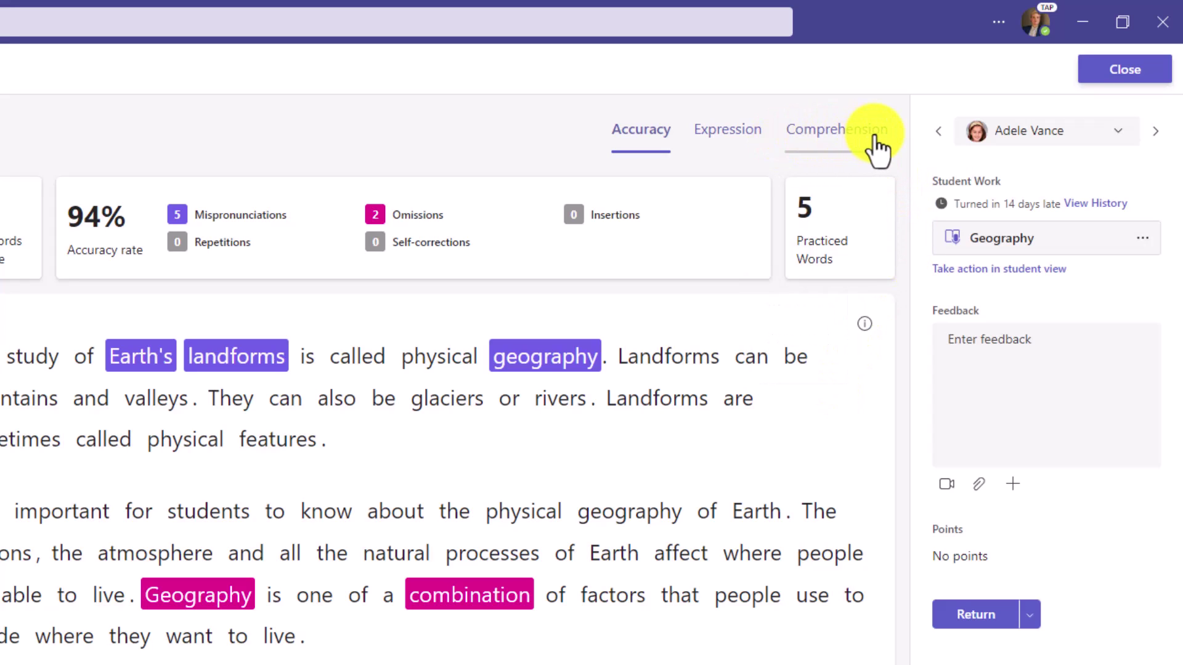
# - Switch to the Comprehension tab to see the student's 50% quiz score
pyautogui.click(831, 132)
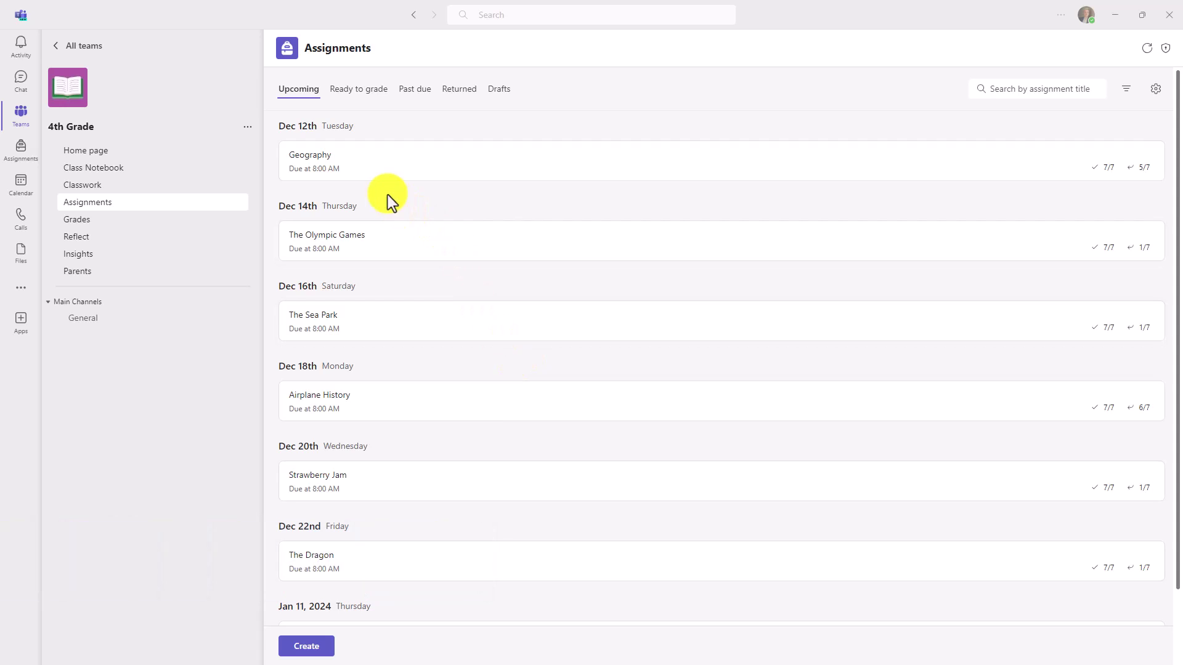
# - Open the first Returned student's Geography report: 82 correct words per minute, 92% accuracy
pyautogui.click(326, 176)
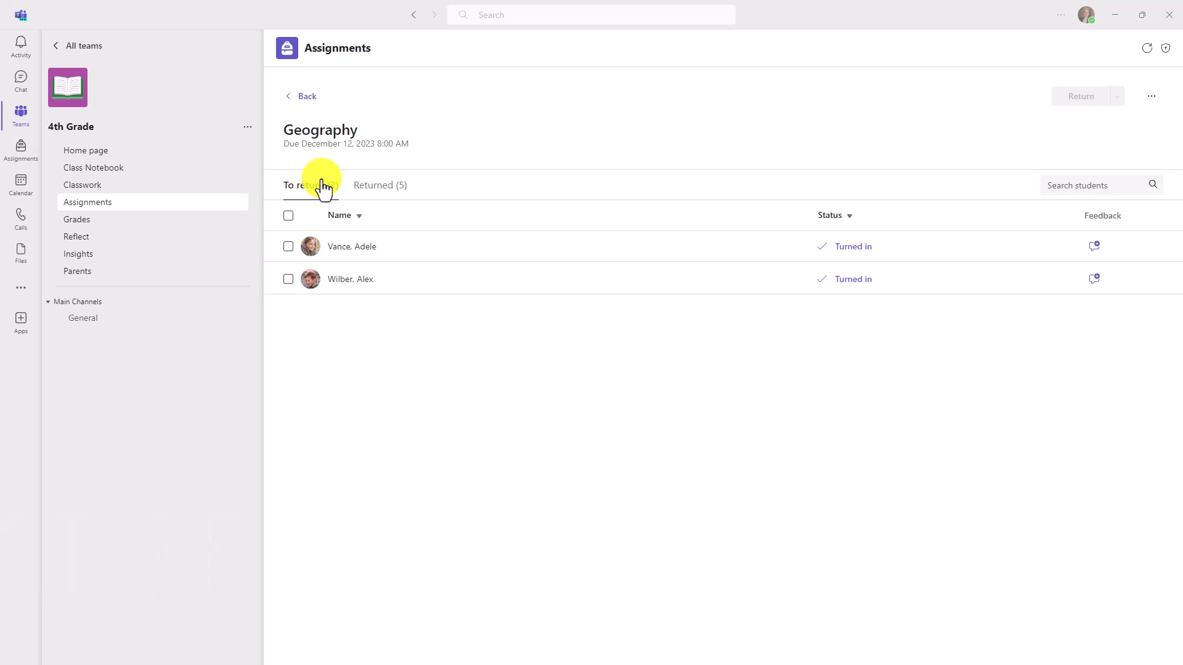
pyautogui.click(386, 191)
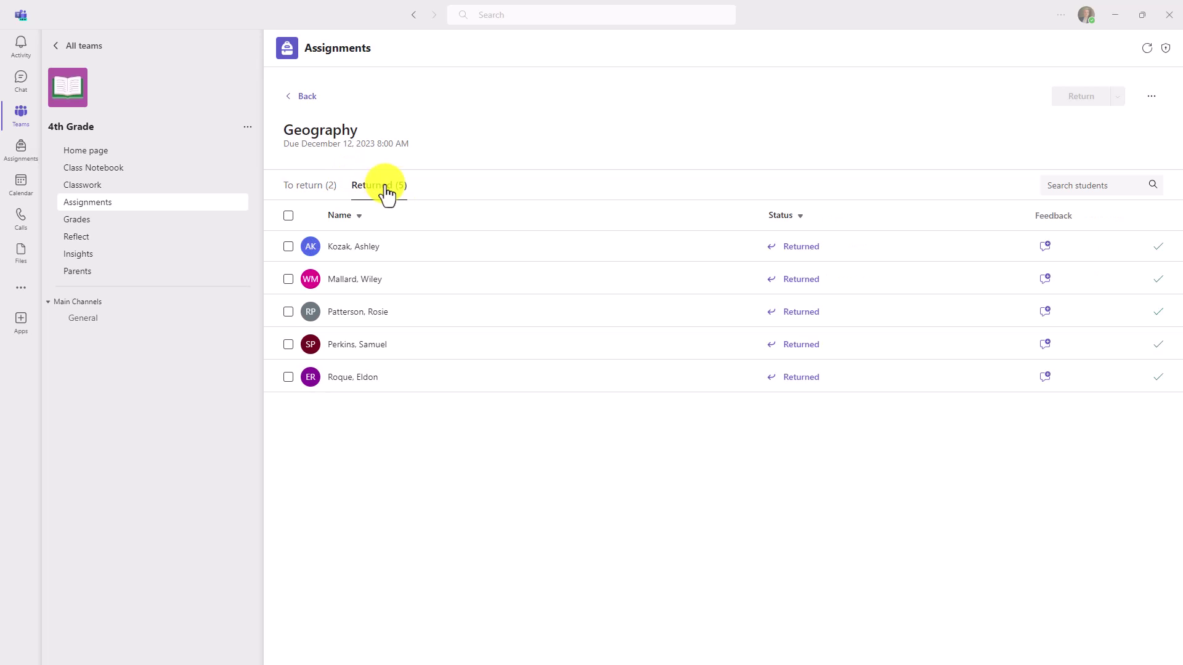
pyautogui.click(361, 255)
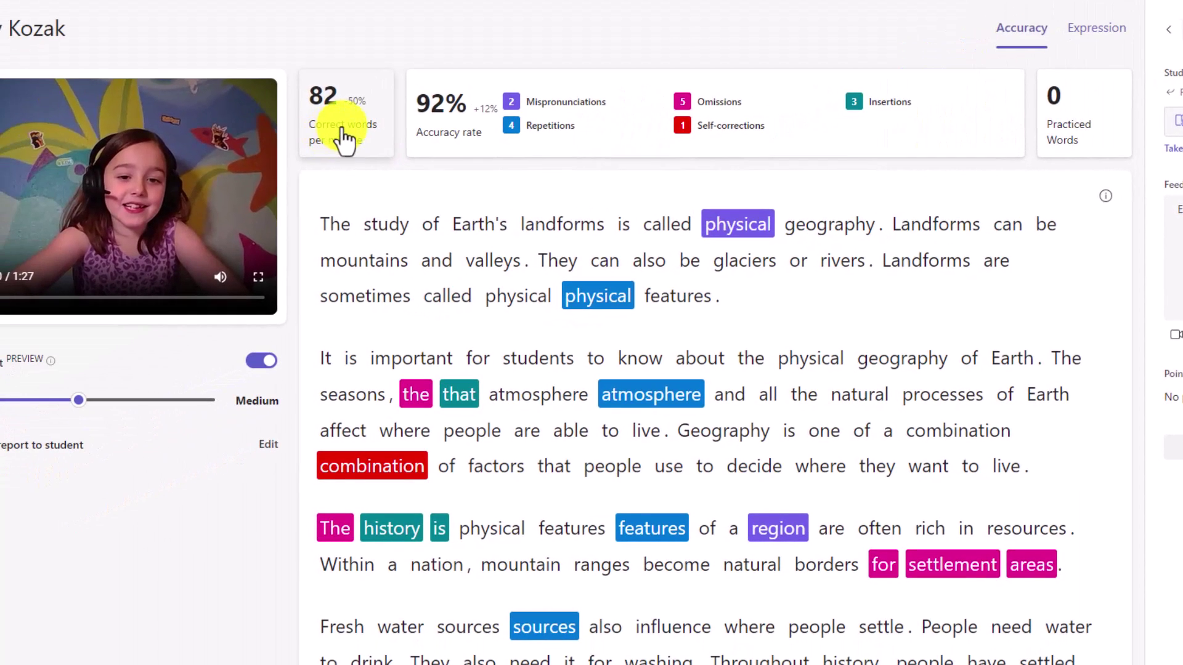
# - View the words-per-minute trend chart and the student's full Reading Progress Report, then close it
pyautogui.click(340, 133)
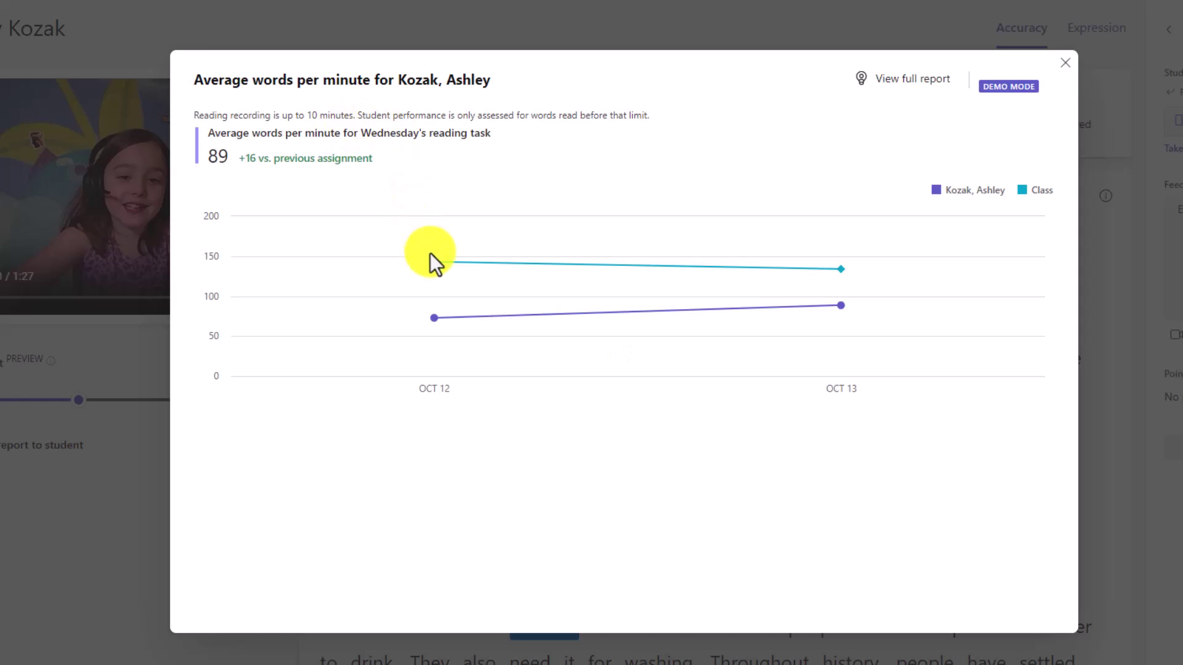
pyautogui.moveTo(438, 265)
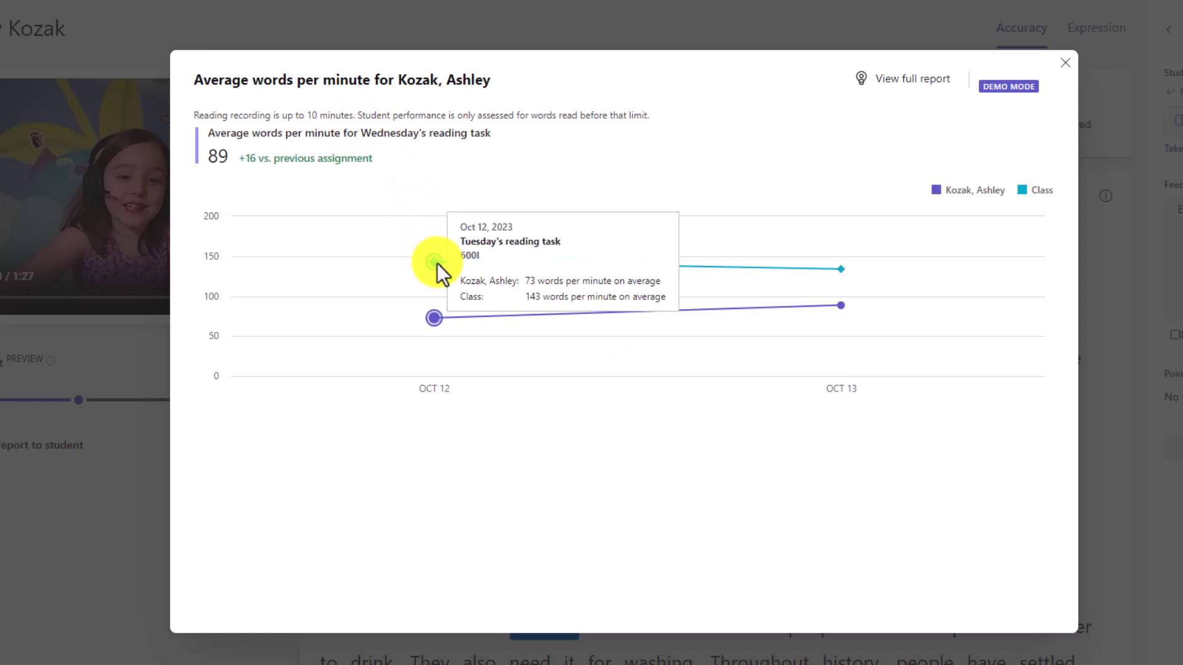
pyautogui.moveTo(839, 271)
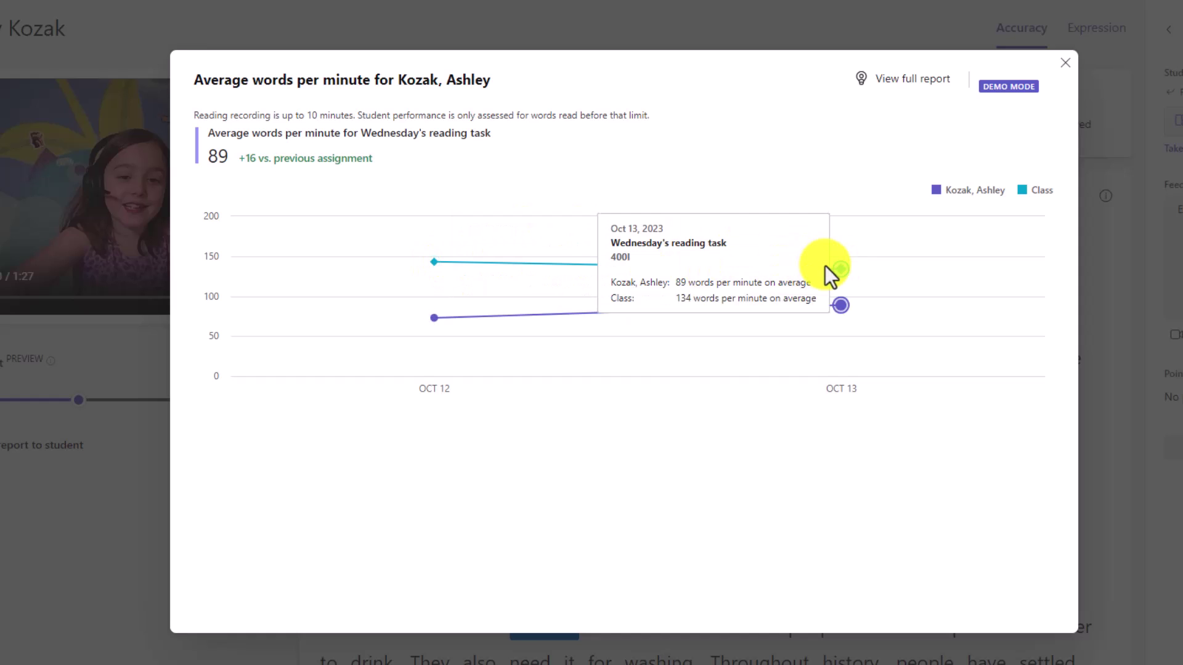
pyautogui.click(920, 82)
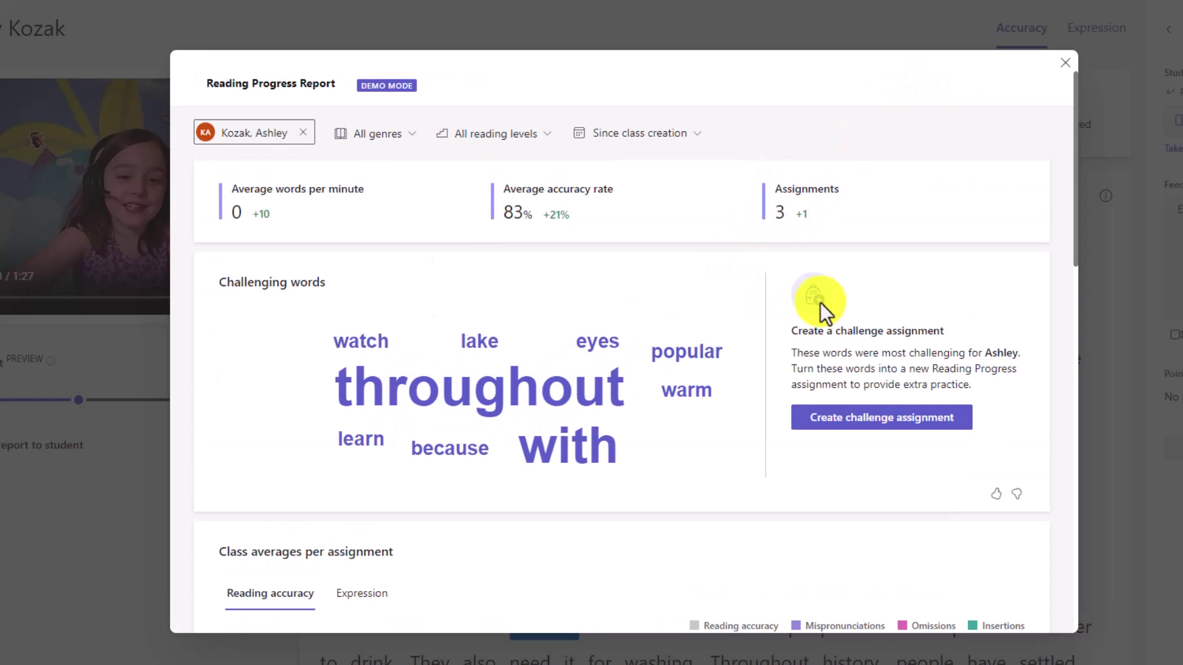
pyautogui.scroll(-5, 826, 335)
pyautogui.scroll(5, 828, 345)
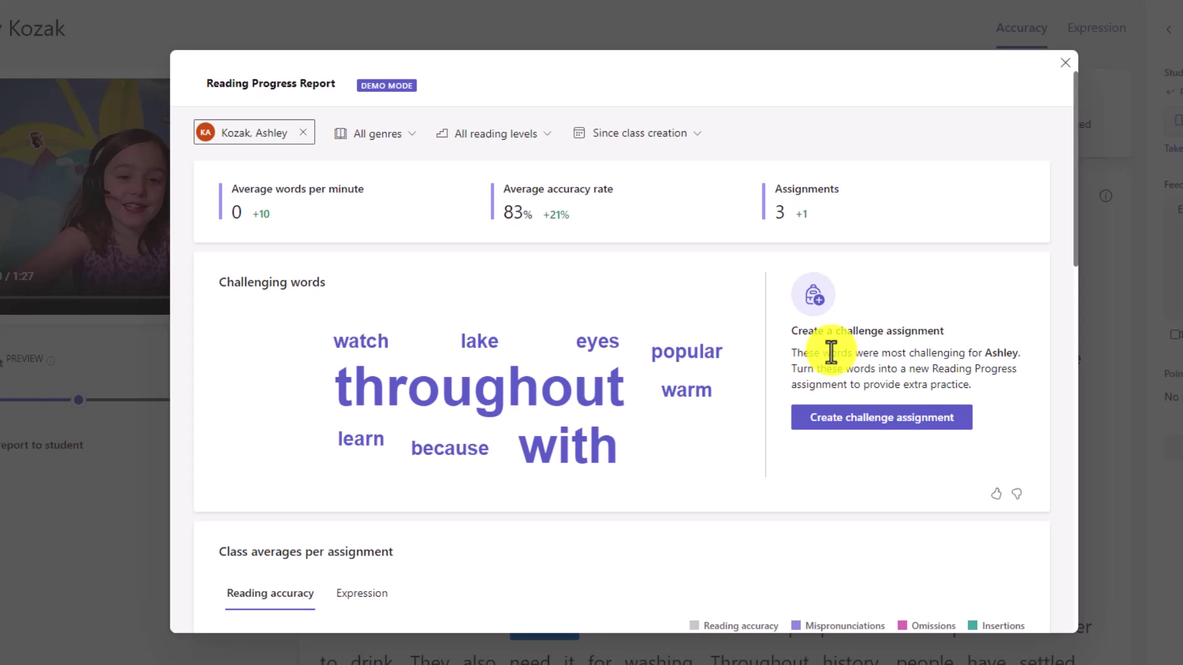
pyautogui.click(1065, 63)
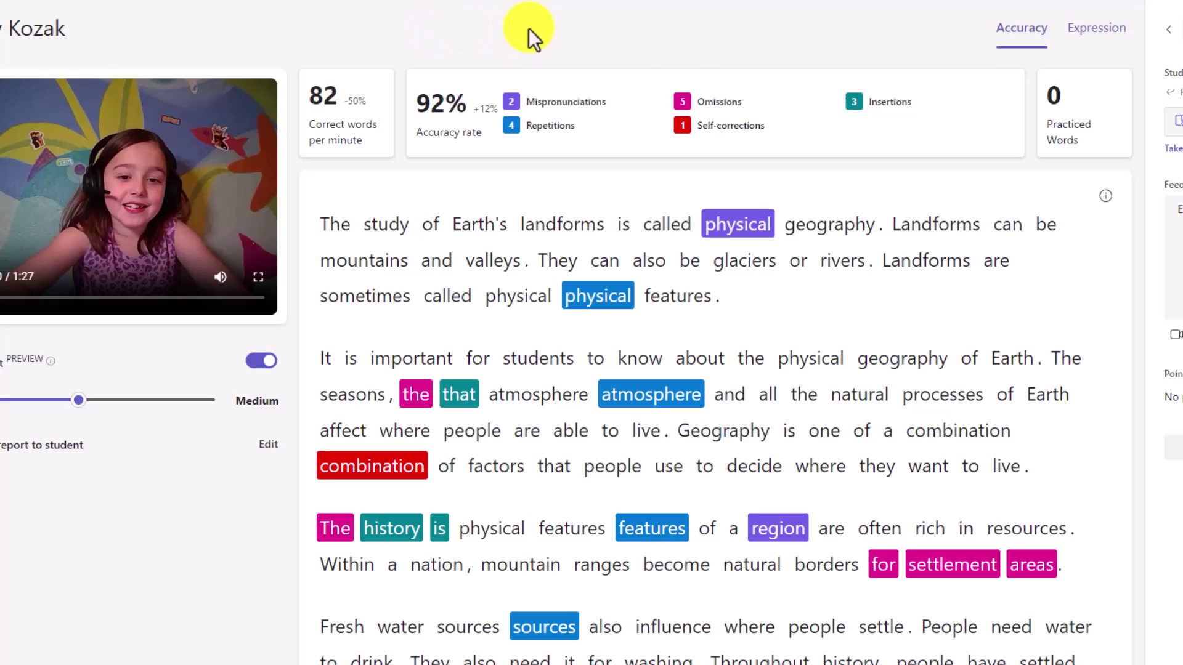
# - Review the accuracy rate breakdown, reopen the full report, and close the dialog
pyautogui.click(617, 138)
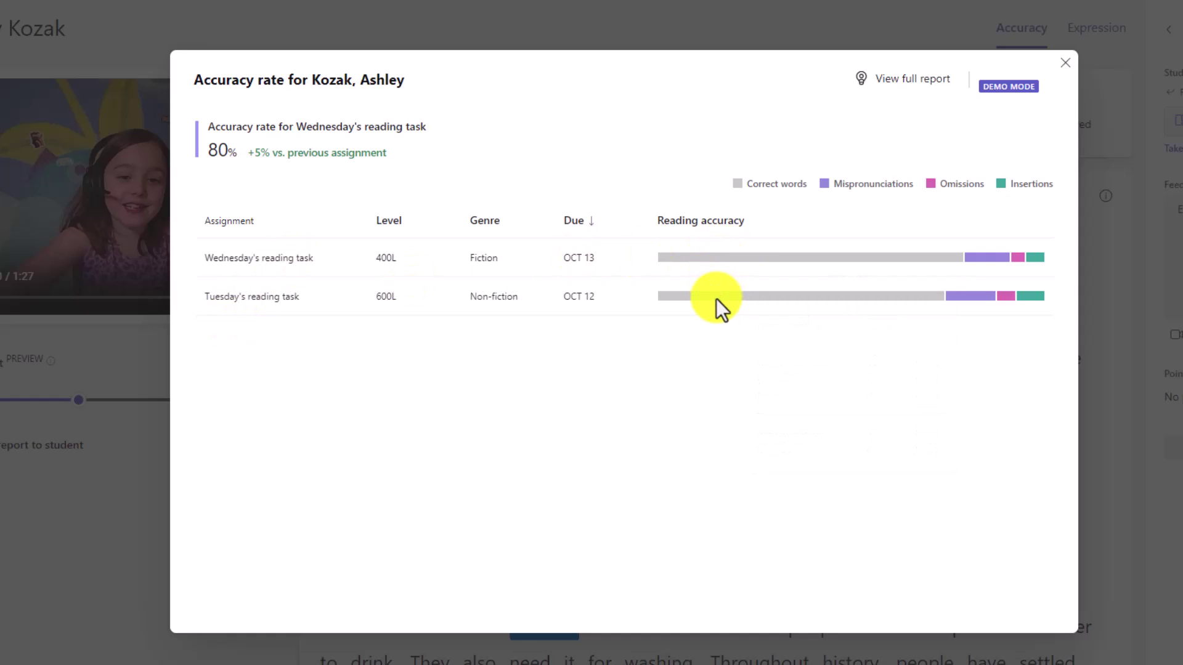
pyautogui.moveTo(715, 297)
pyautogui.click(918, 79)
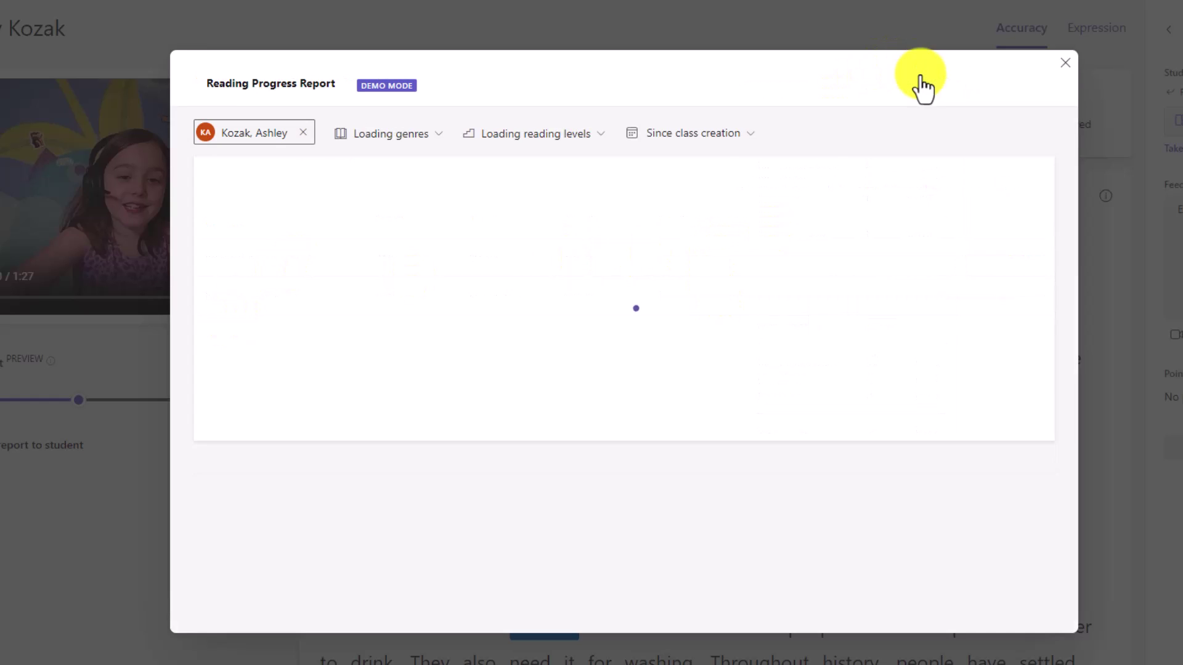
pyautogui.scroll(-5, 792, 351)
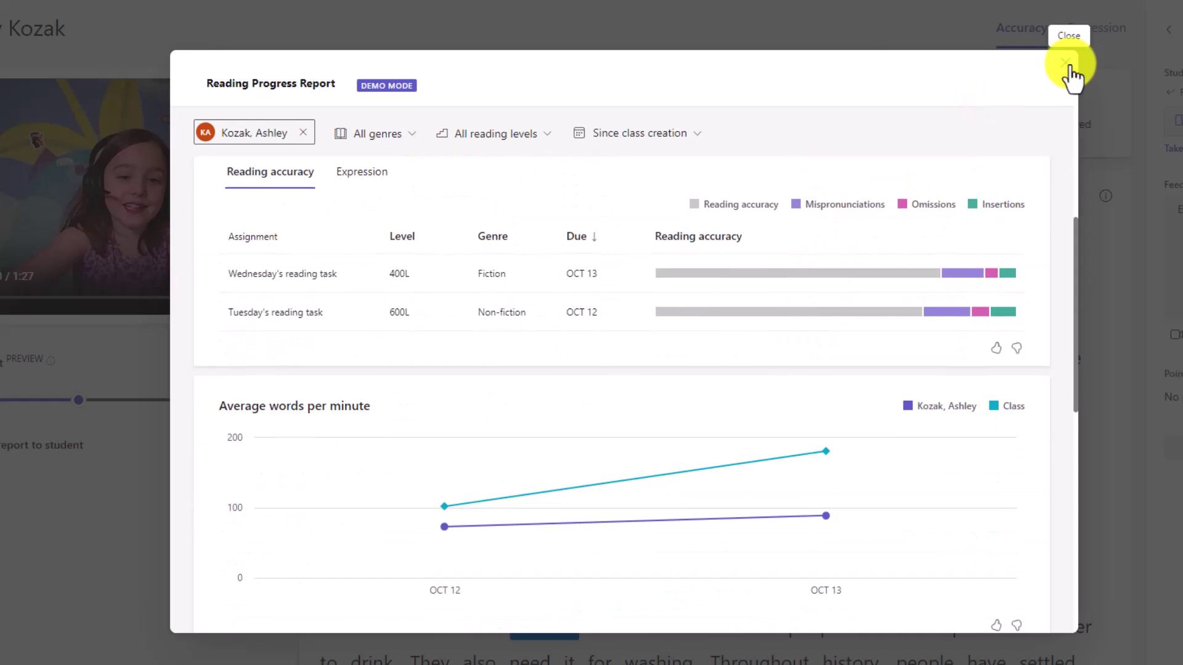
pyautogui.click(1067, 65)
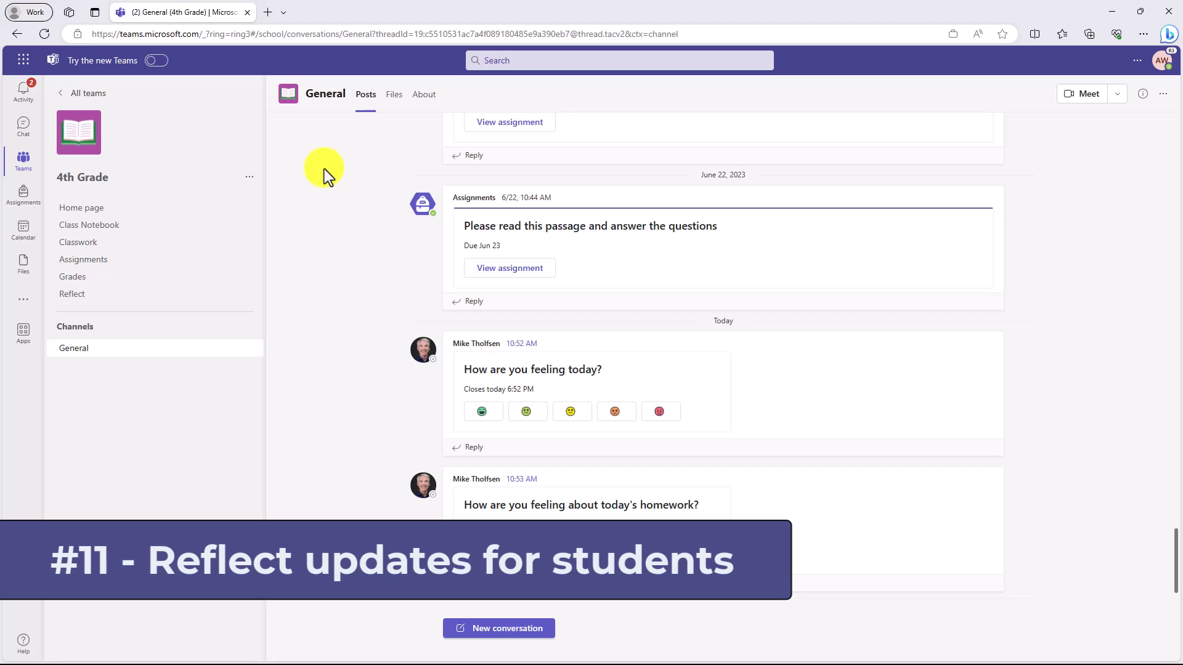
# - Submit a Reflect homework check-in with the second emoji and 'optimistic', then view previous check-ins
pyautogui.click(81, 296)
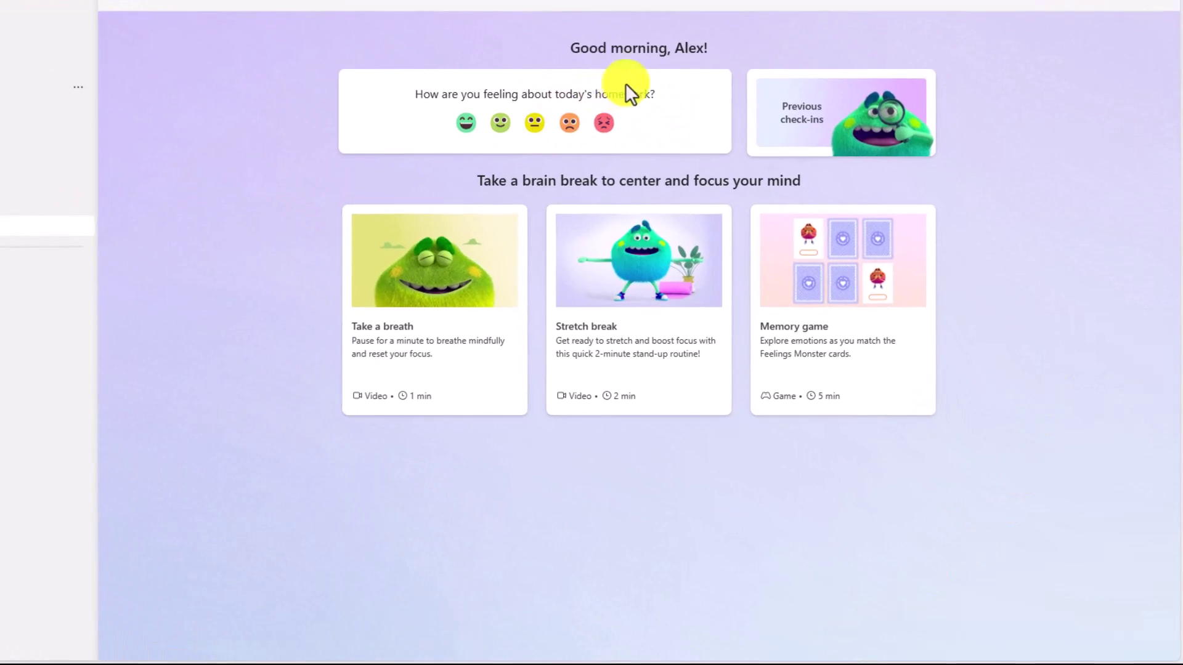
pyautogui.click(502, 125)
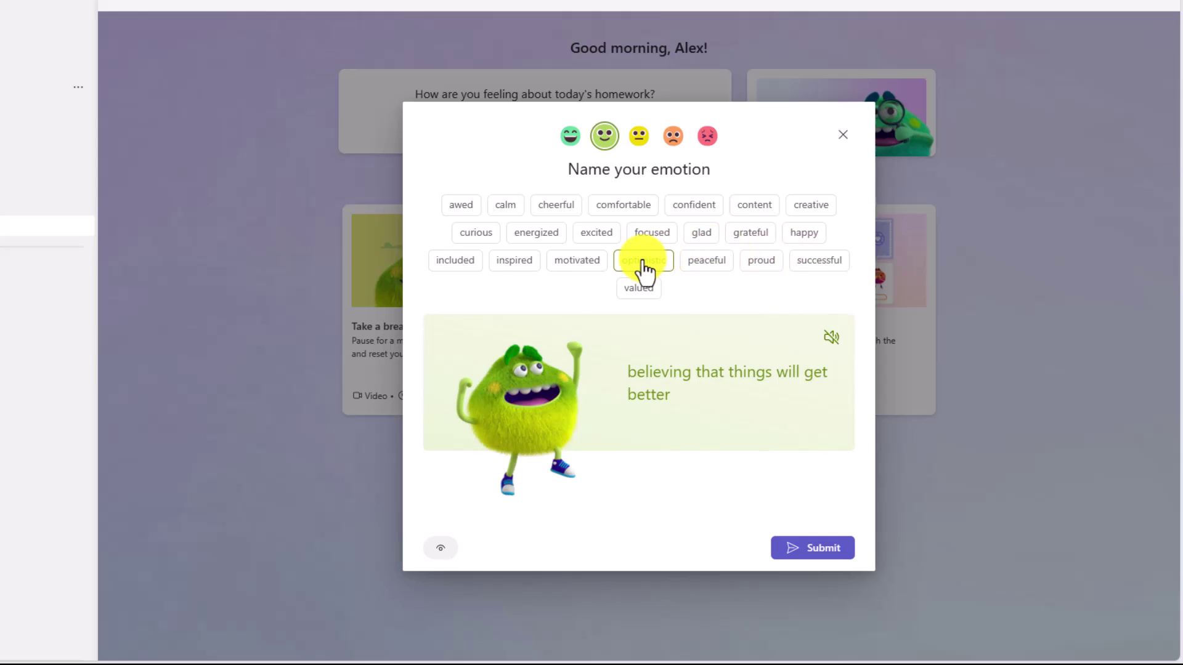
pyautogui.click(641, 261)
pyautogui.click(818, 546)
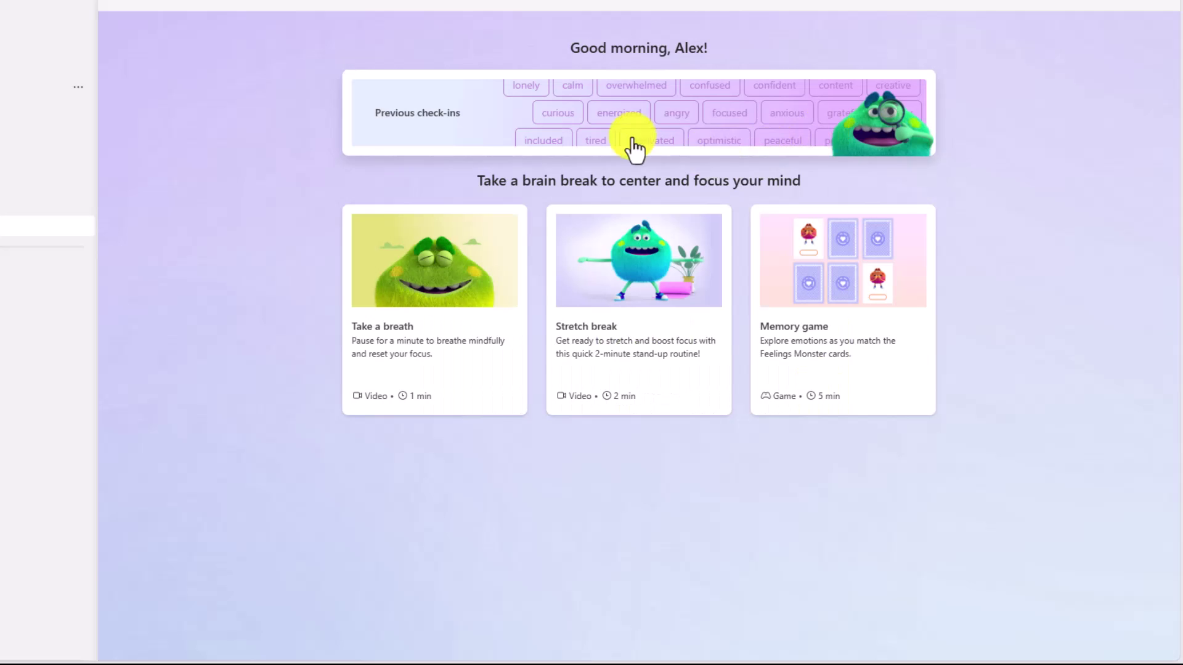
pyautogui.click(439, 113)
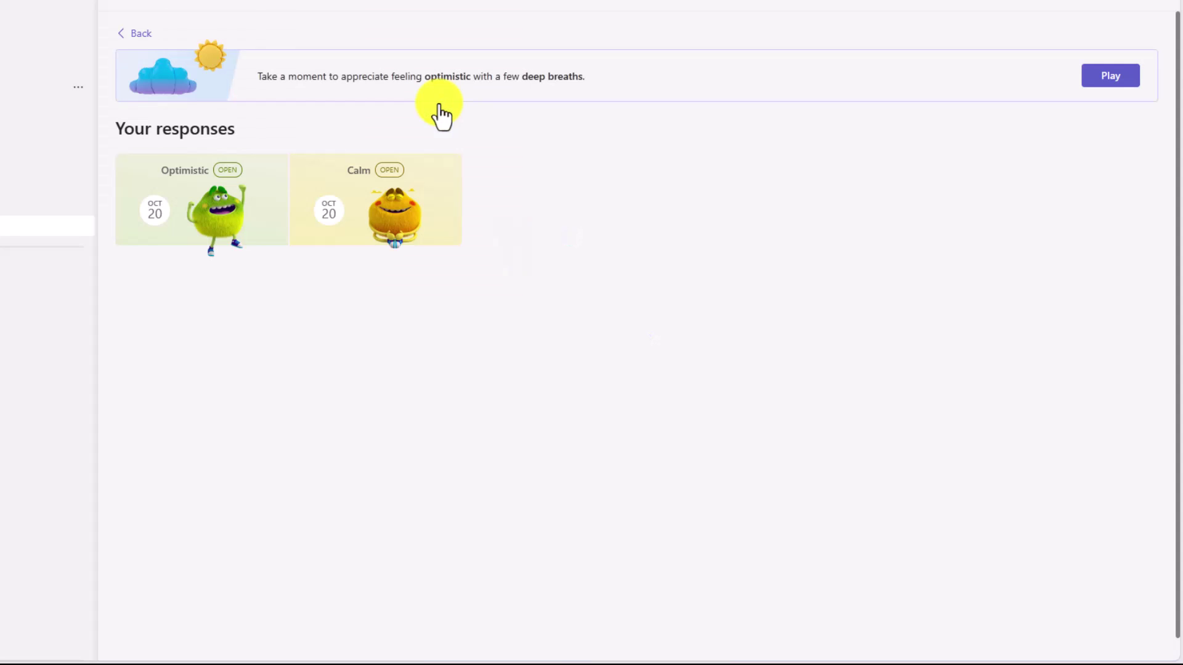
# - Return to the Reflect home page and start the Take a breath brain break
pyautogui.click(146, 51)
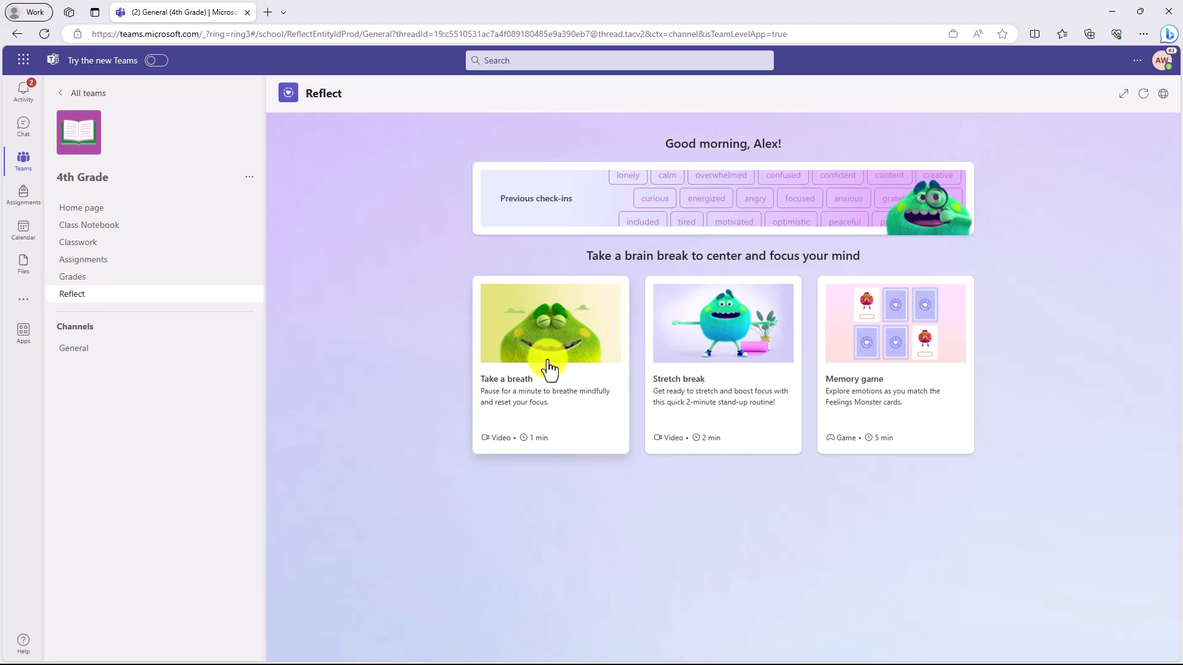
pyautogui.click(548, 369)
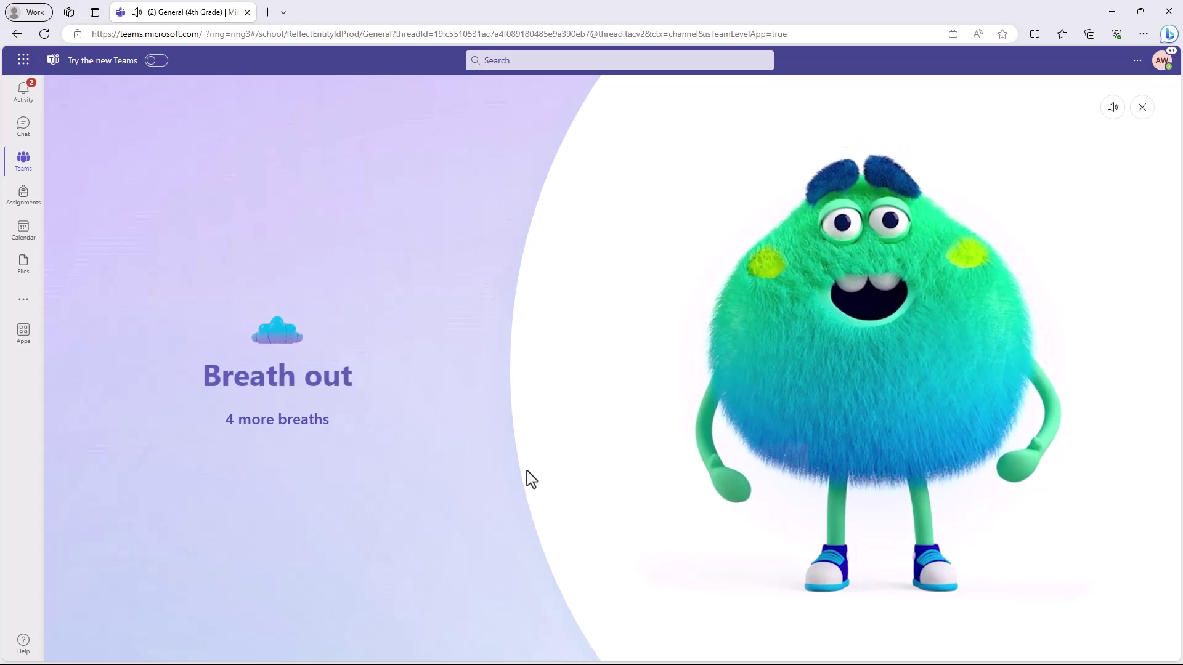
# - Close the breathing exercise and start the Stretch break, advancing to the Right Arm stretch
pyautogui.click(1142, 109)
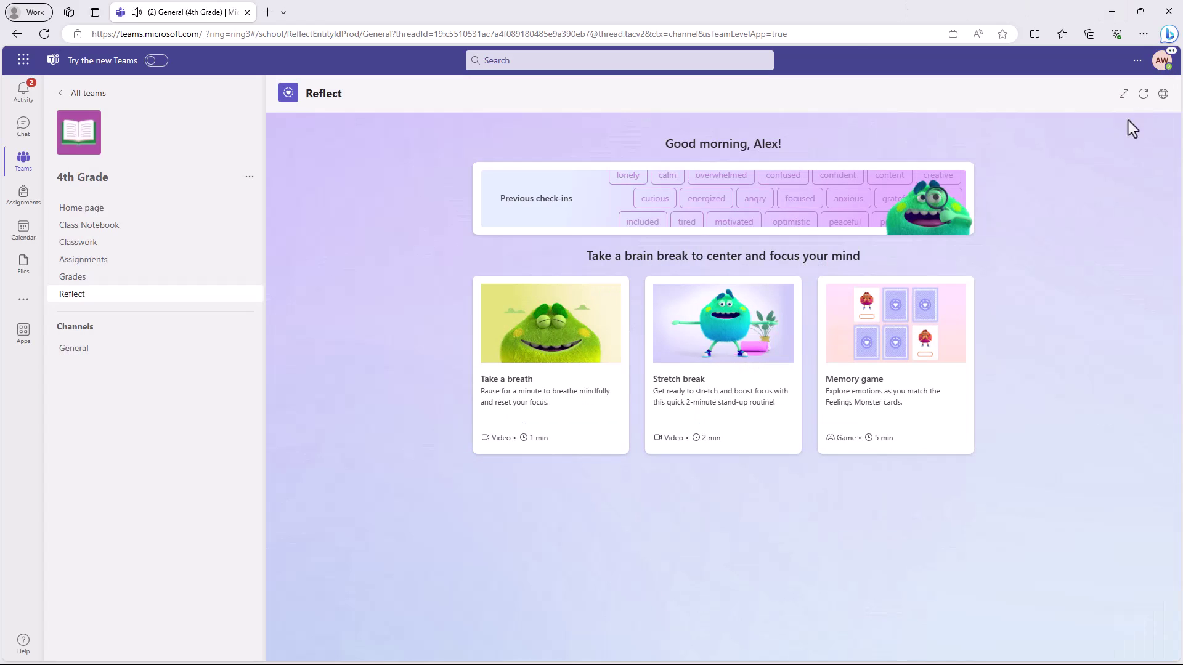
pyautogui.click(725, 373)
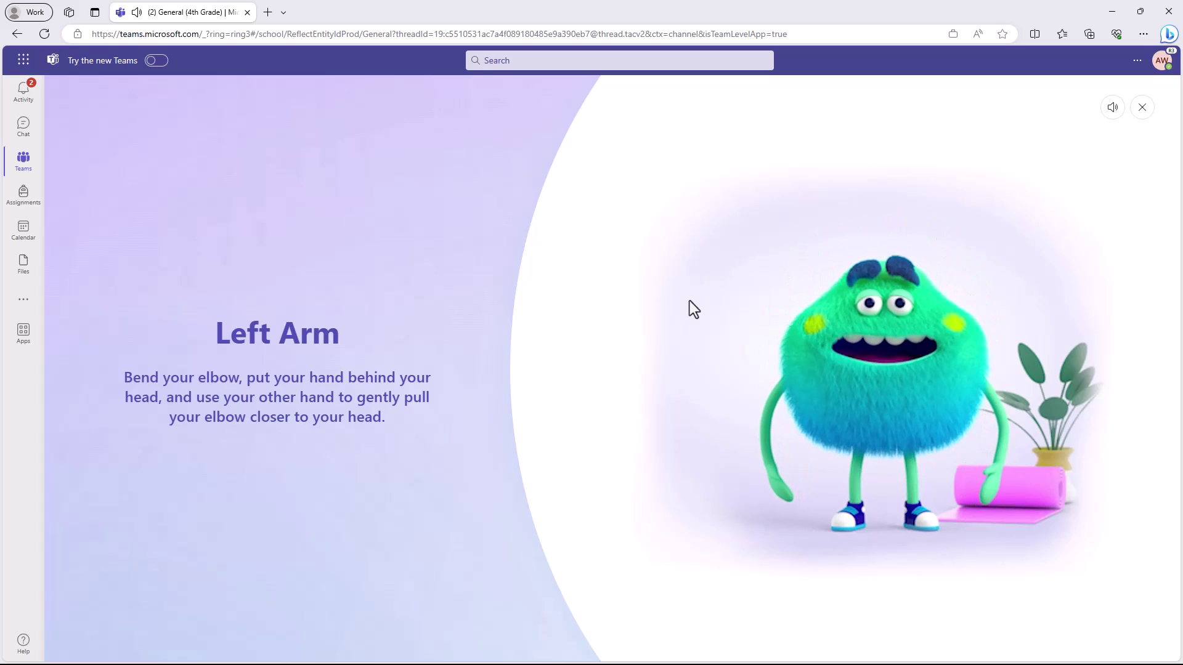
pyautogui.click(689, 301)
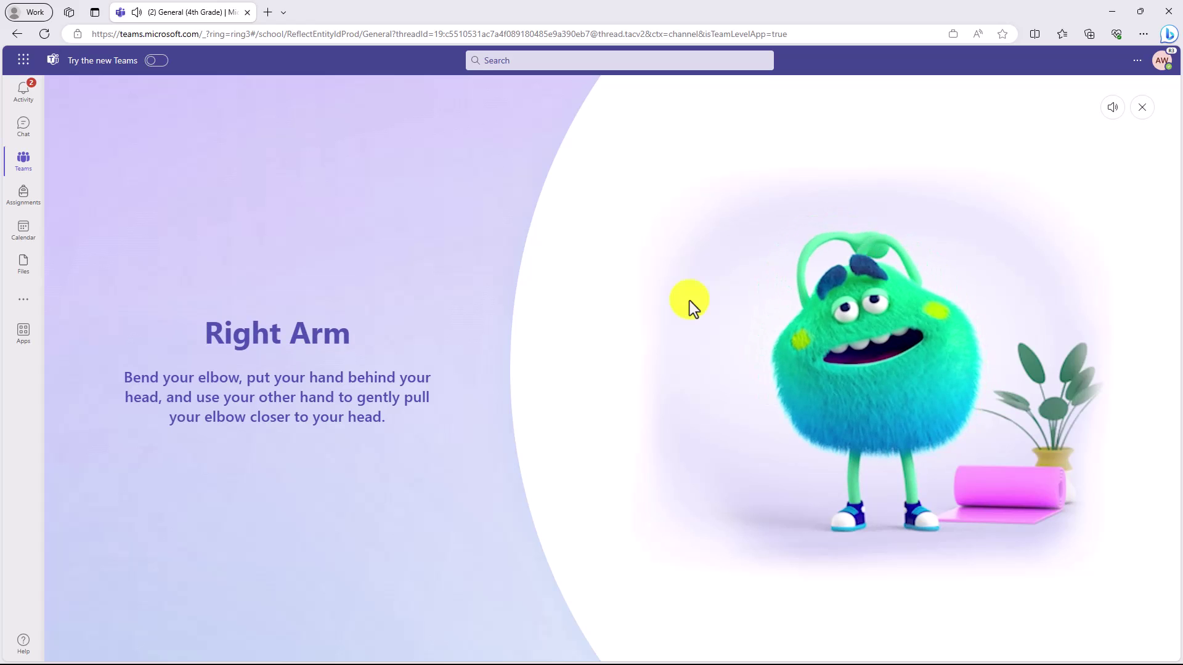
# - Close the stretch routine, start the Memory game and flip cards until both Focused cards match
pyautogui.click(1146, 114)
pyautogui.click(927, 348)
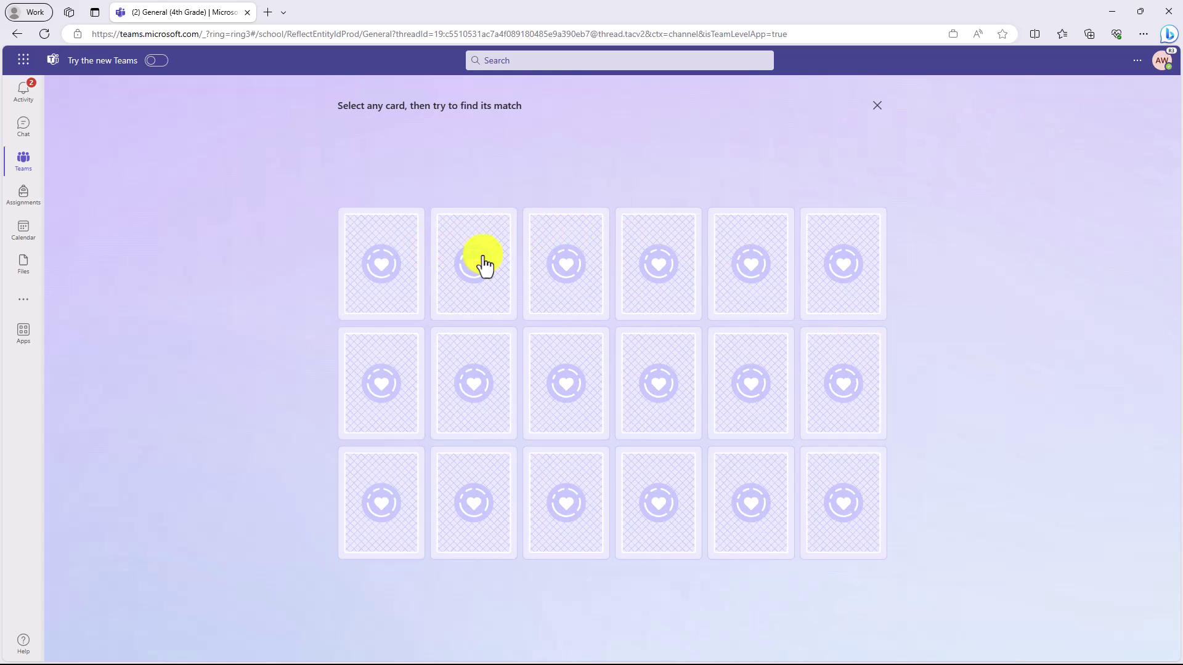
pyautogui.click(392, 275)
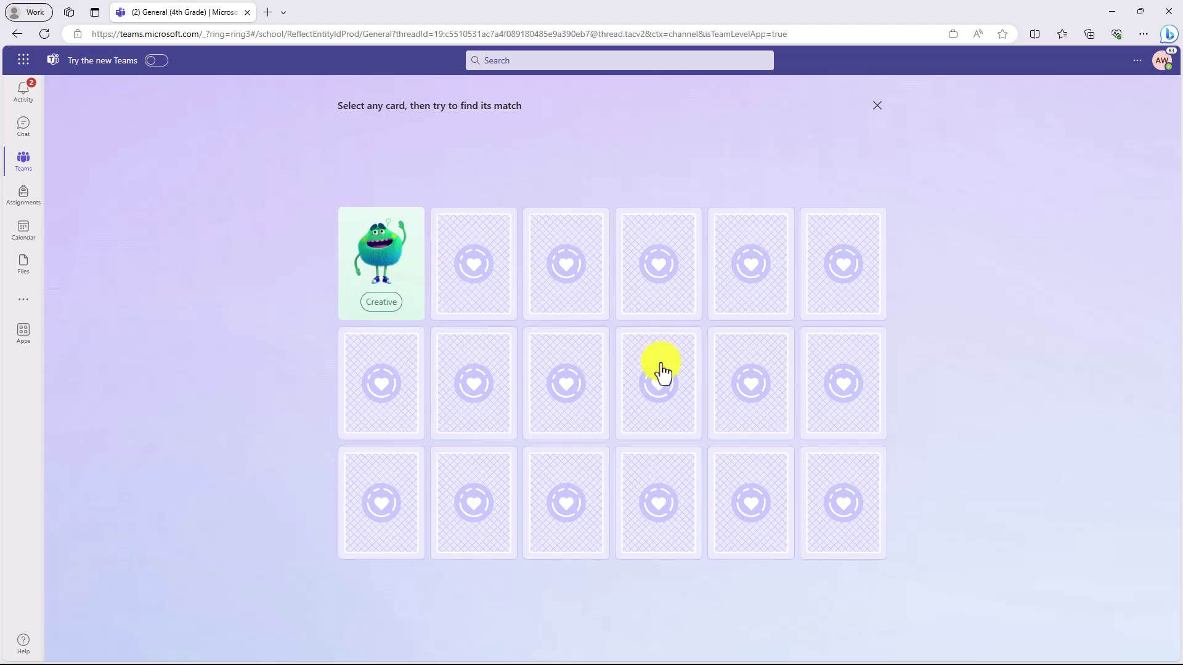
pyautogui.click(655, 399)
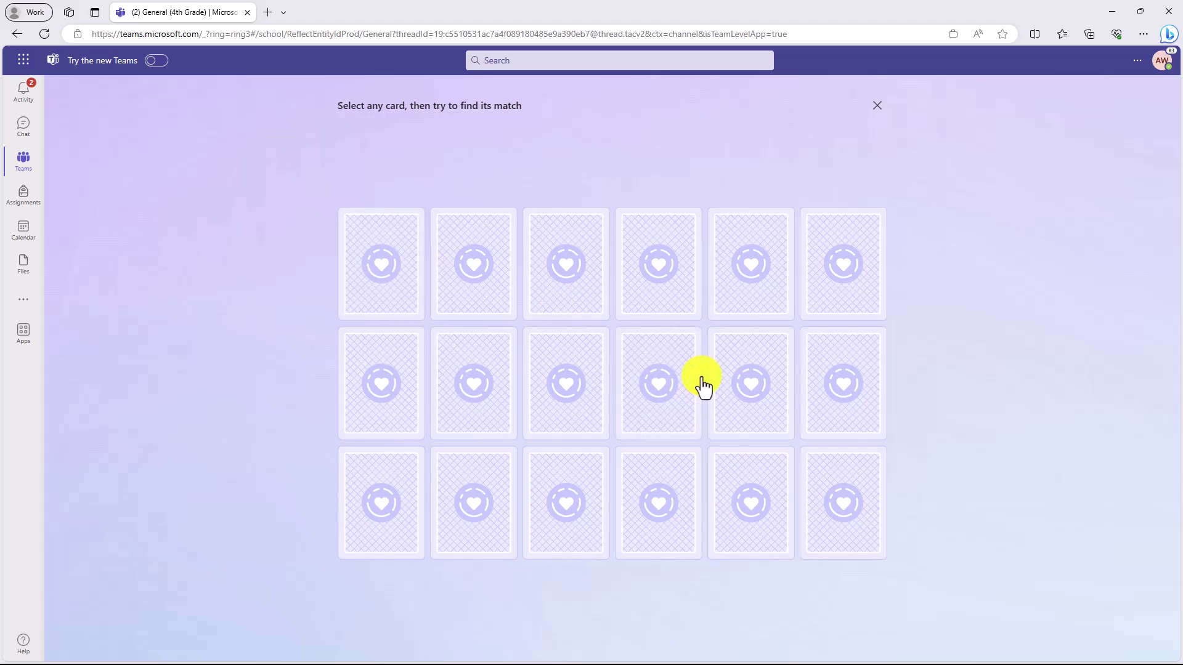
pyautogui.click(851, 283)
pyautogui.click(835, 398)
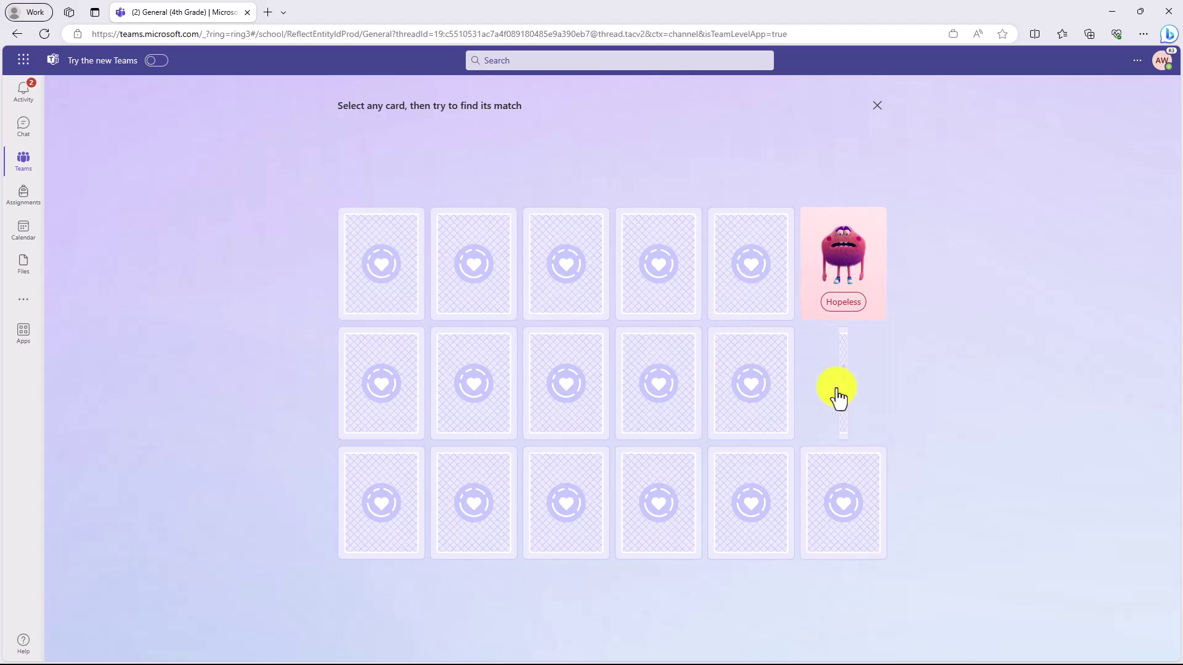
pyautogui.click(672, 390)
pyautogui.click(873, 393)
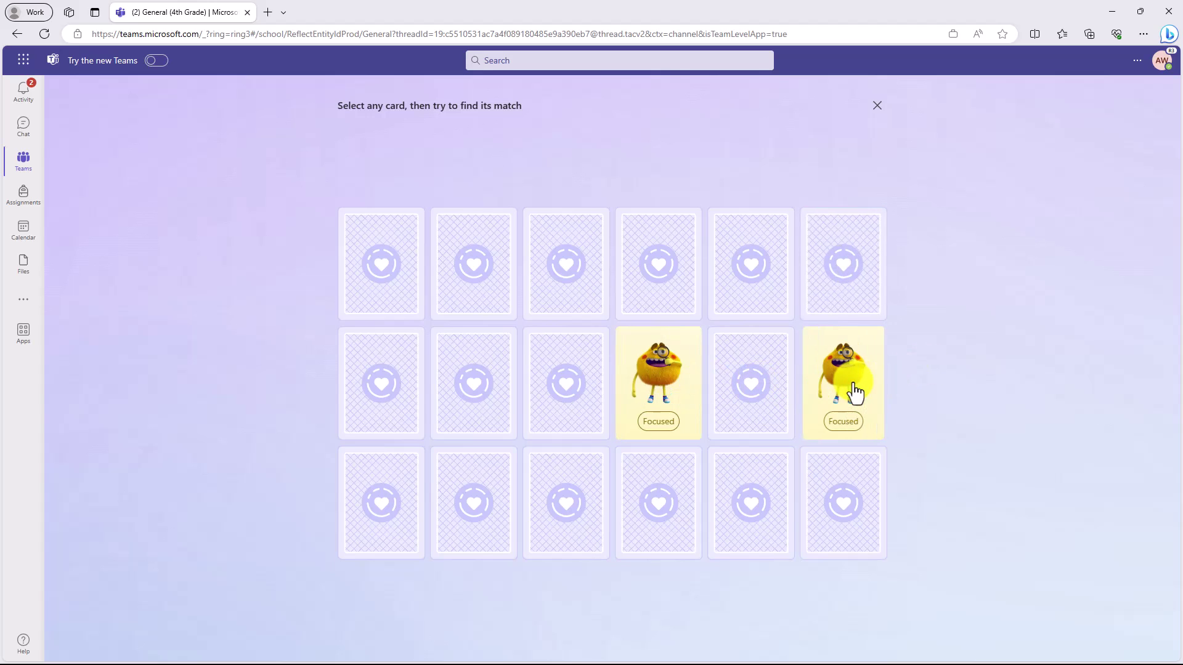
# - Flip the Glad and Anxious cards without a match, then close the Memory game
pyautogui.click(564, 507)
pyautogui.click(486, 303)
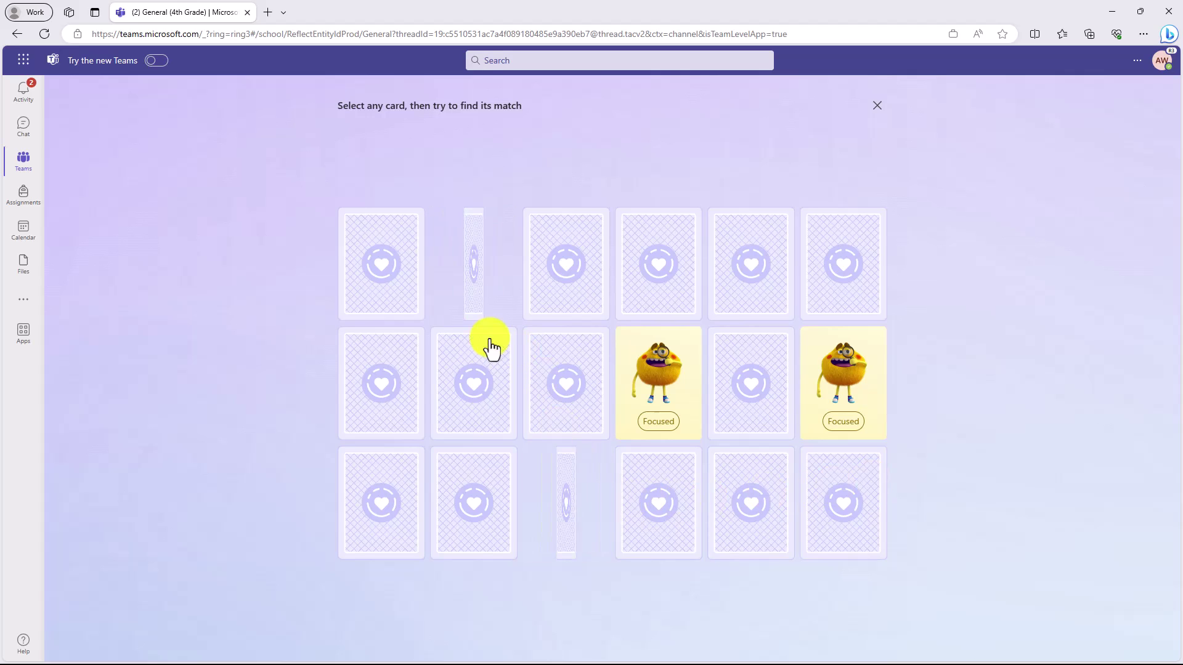
pyautogui.click(360, 541)
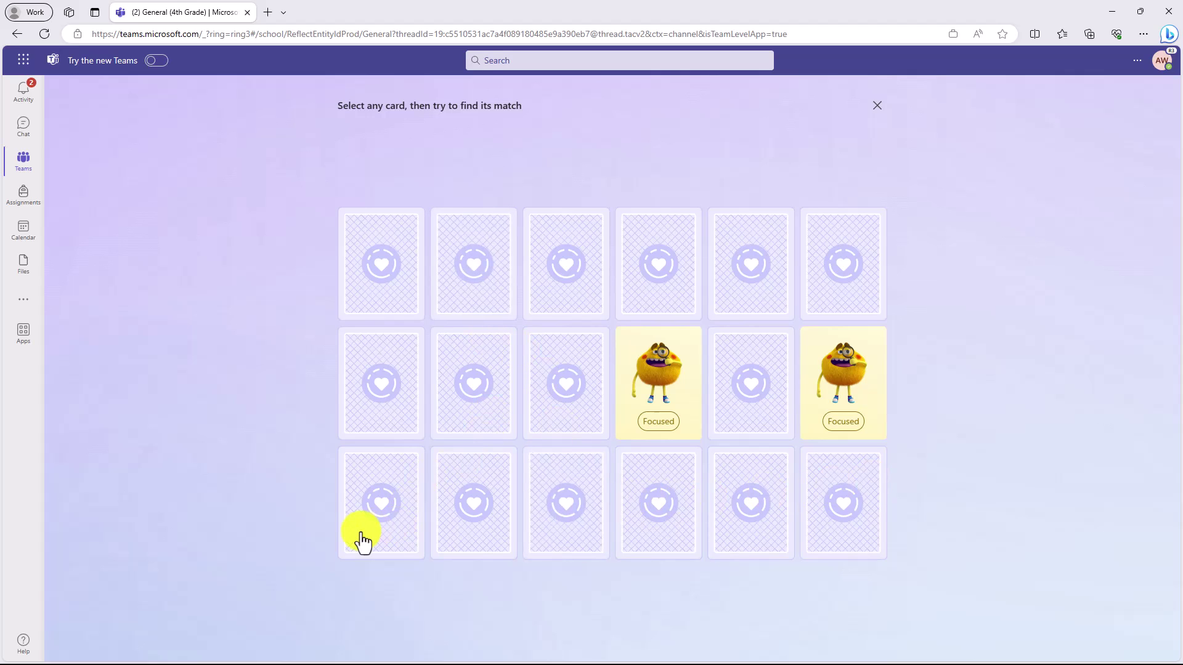
pyautogui.click(754, 266)
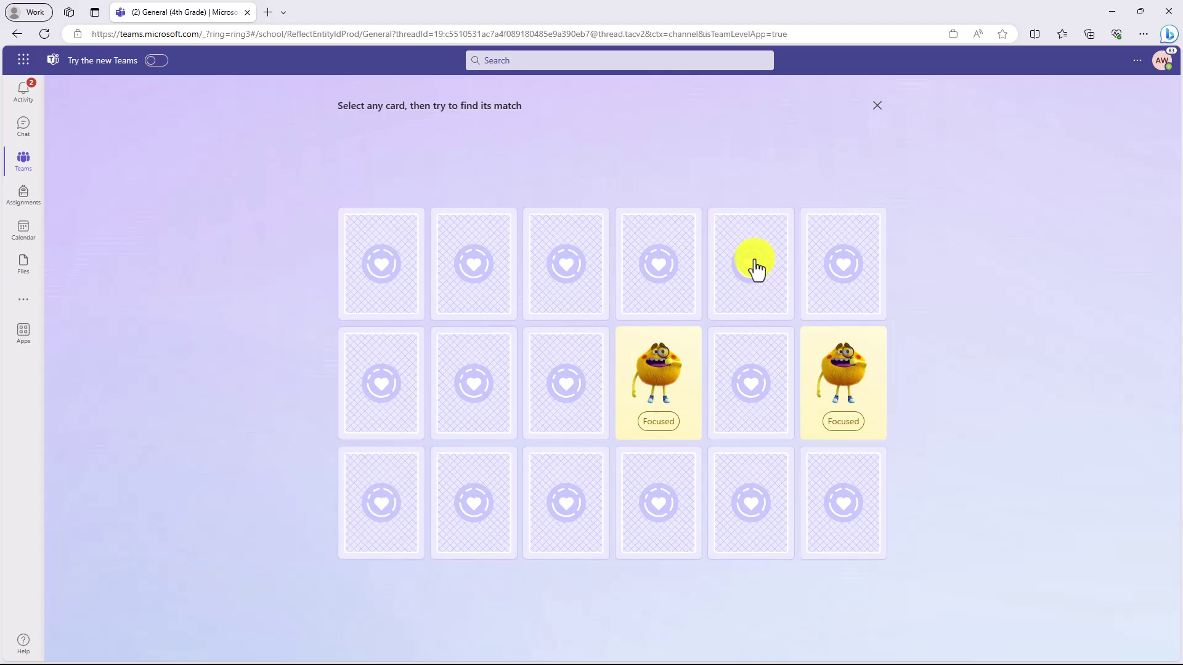
pyautogui.click(881, 108)
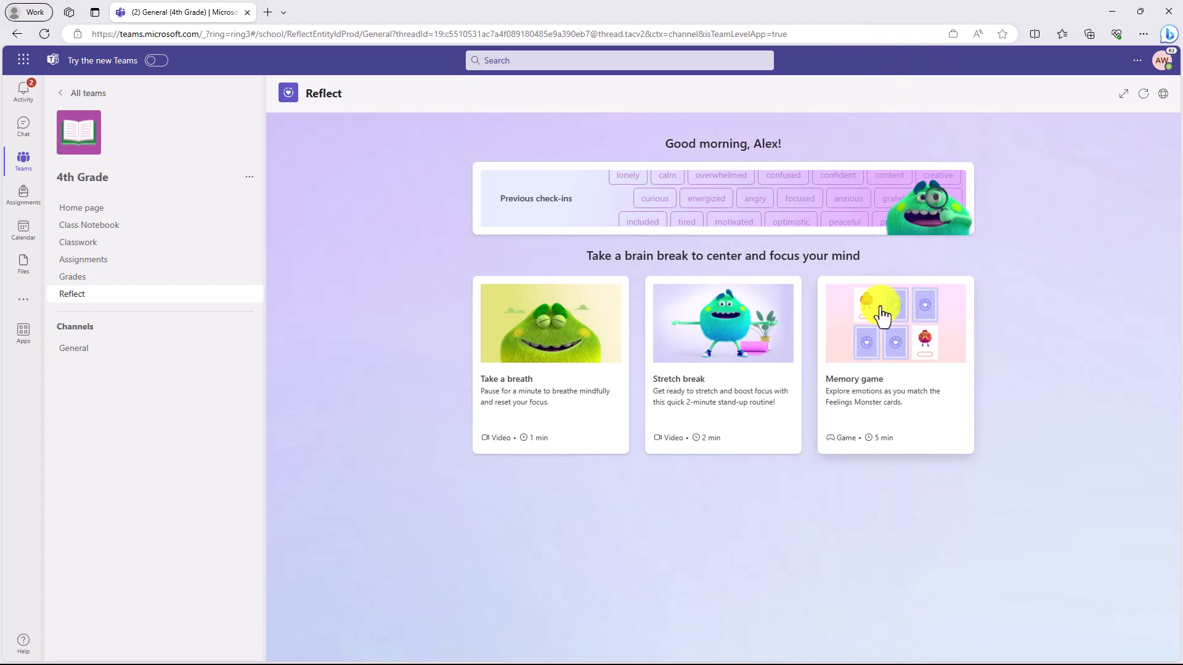
pyautogui.click(887, 348)
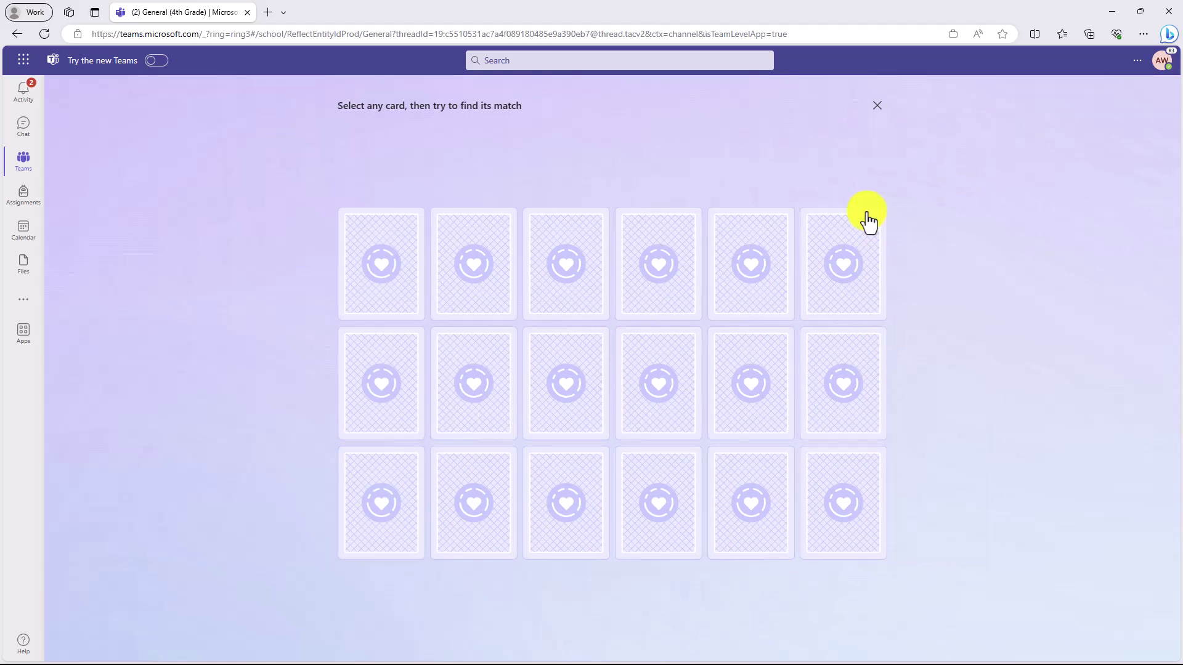
pyautogui.click(881, 108)
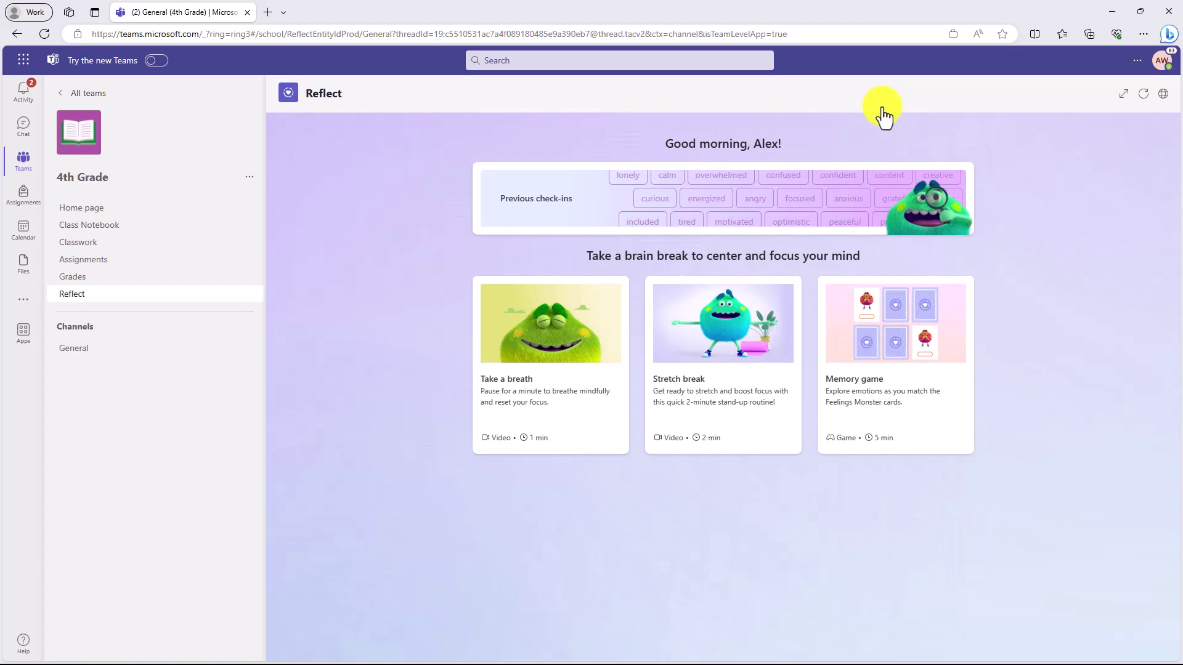